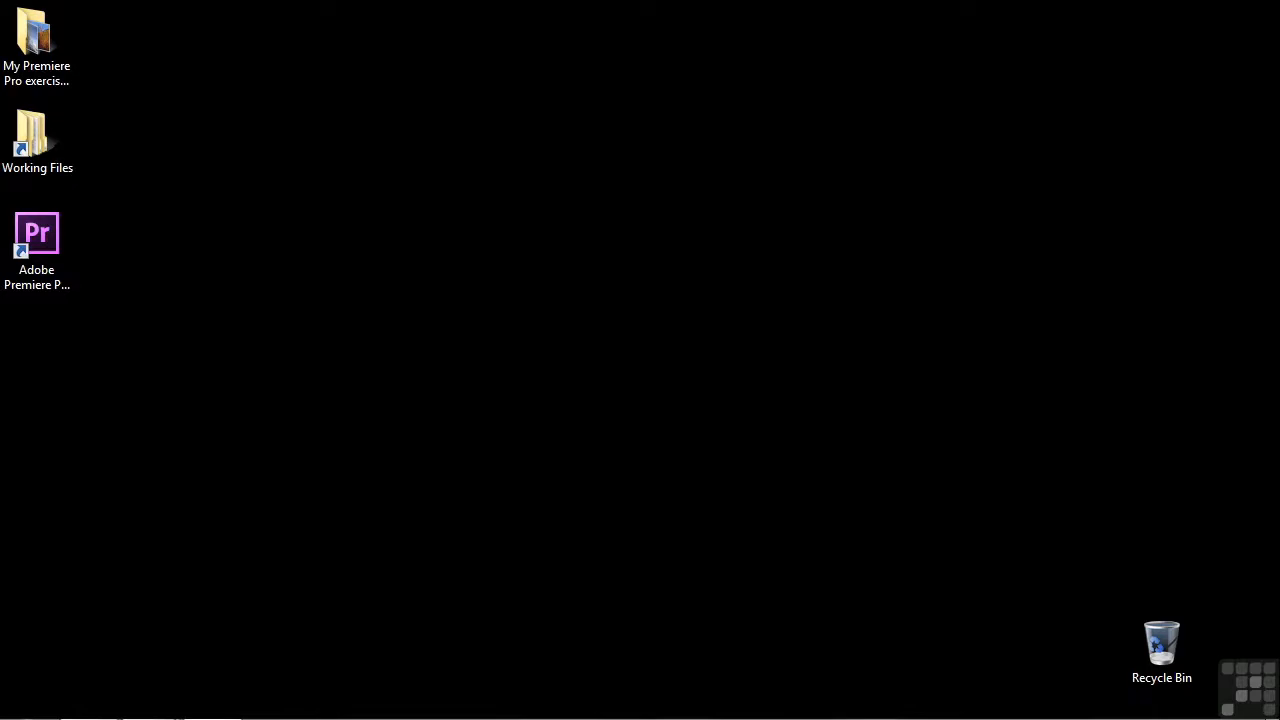
Step: Open the project 0705-changing time.prproj from the projects folder inside Working Files
double_click(35, 135)
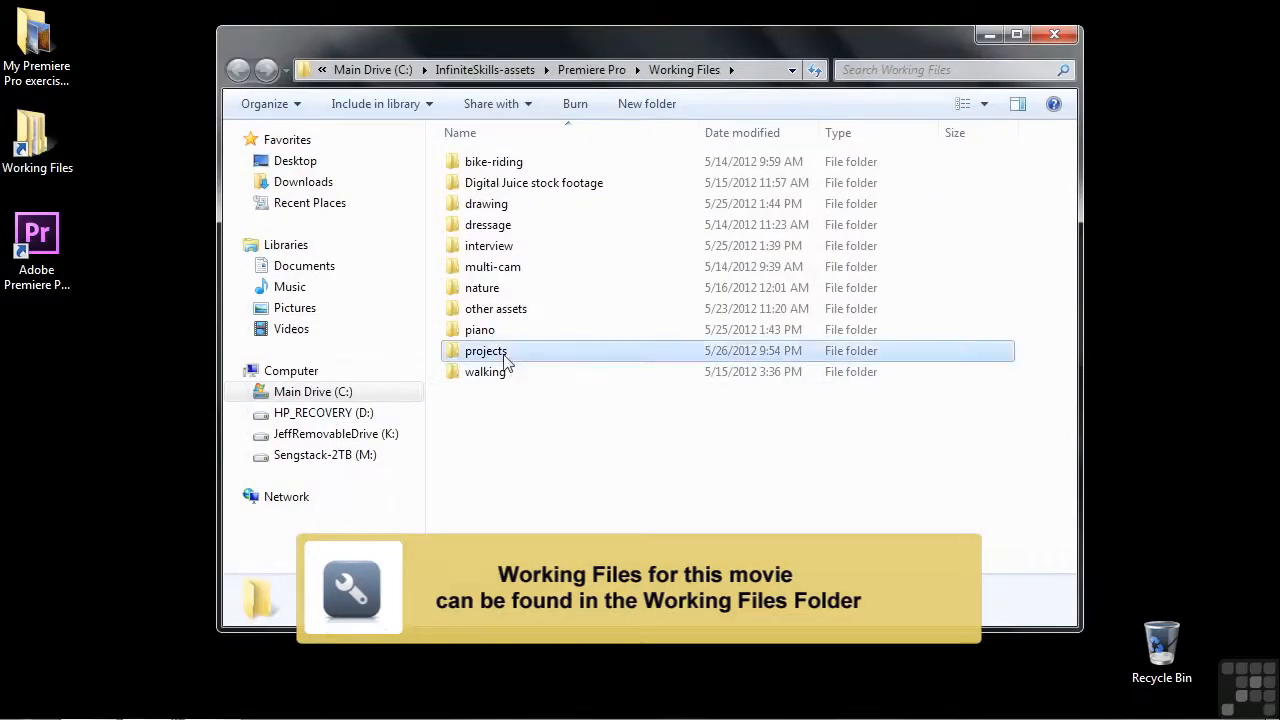
double_click(490, 352)
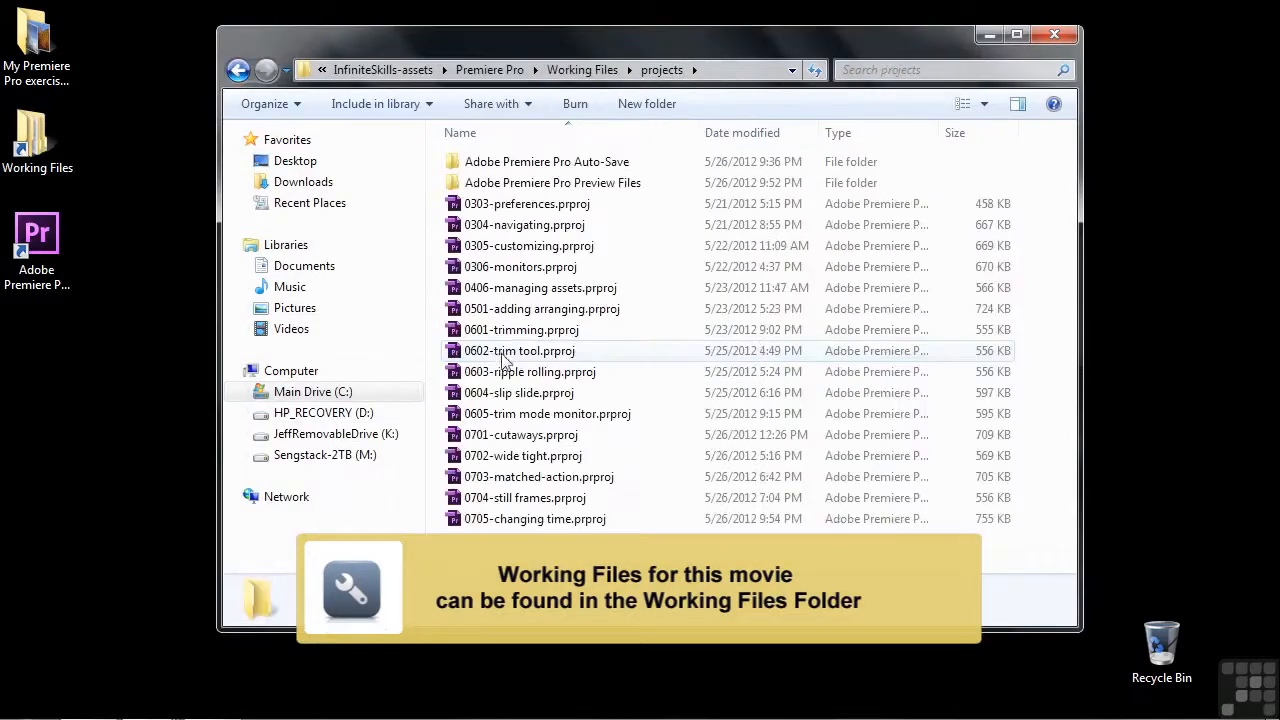
double_click(520, 519)
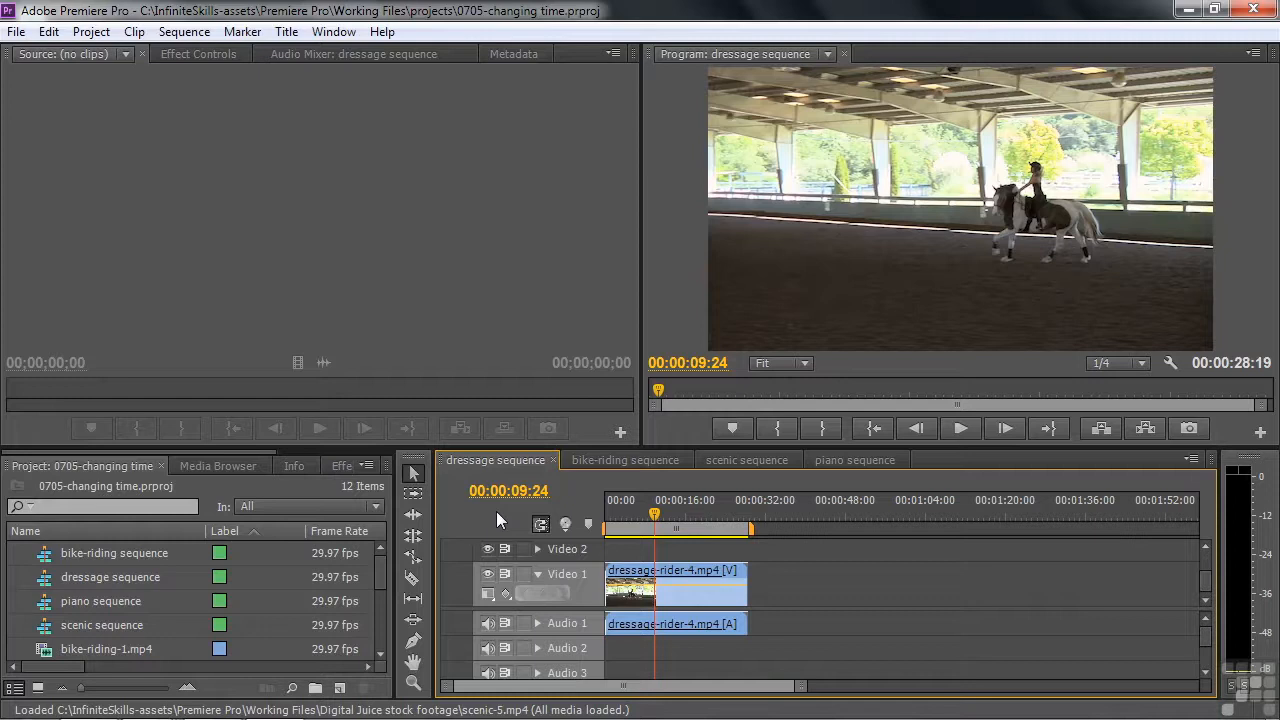
Step: Pick the Rate Stretch tool and view the Speed/Duration settings of the dressage-rider-4.mp4 clip without changing them
left_click(412, 557)
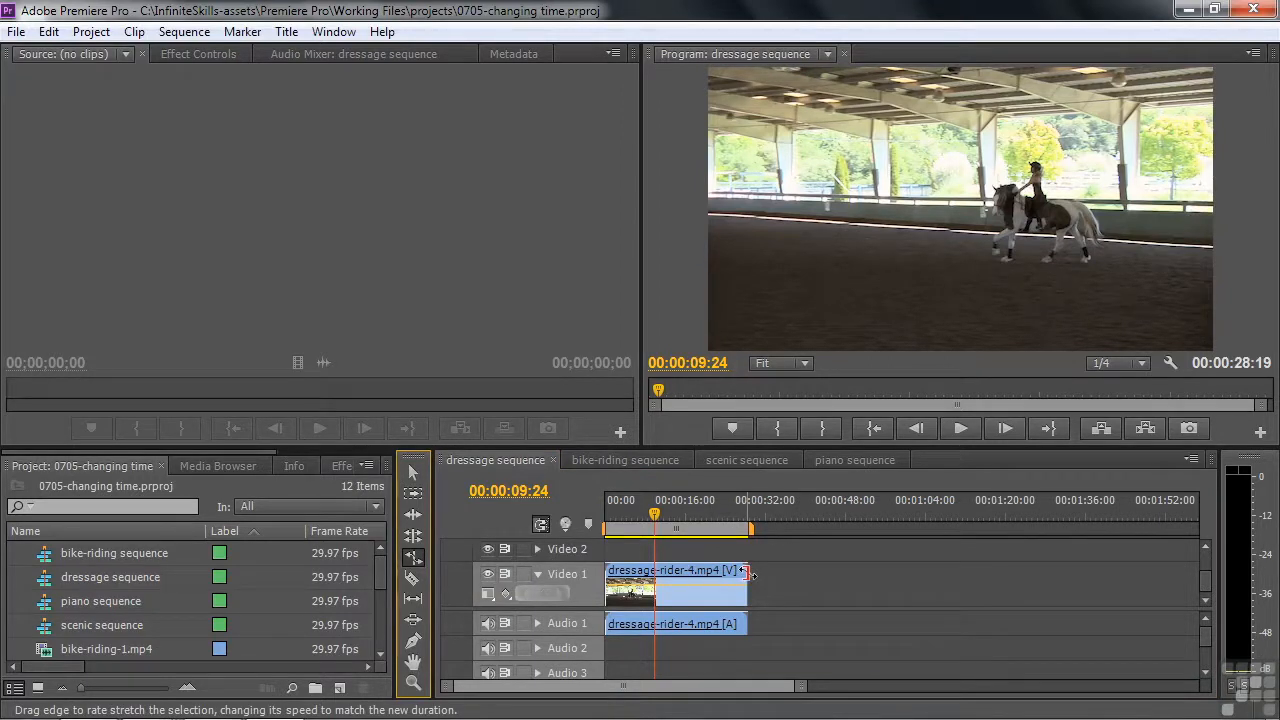
right_click(686, 592)
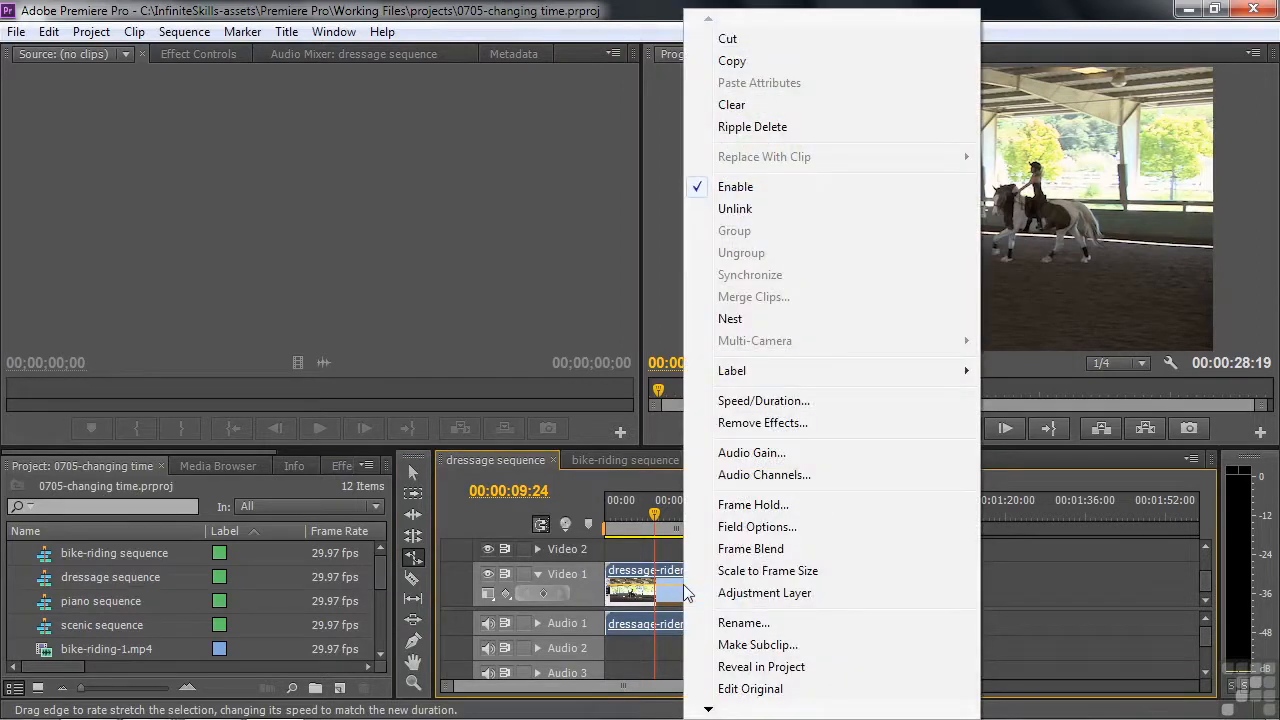
left_click(808, 401)
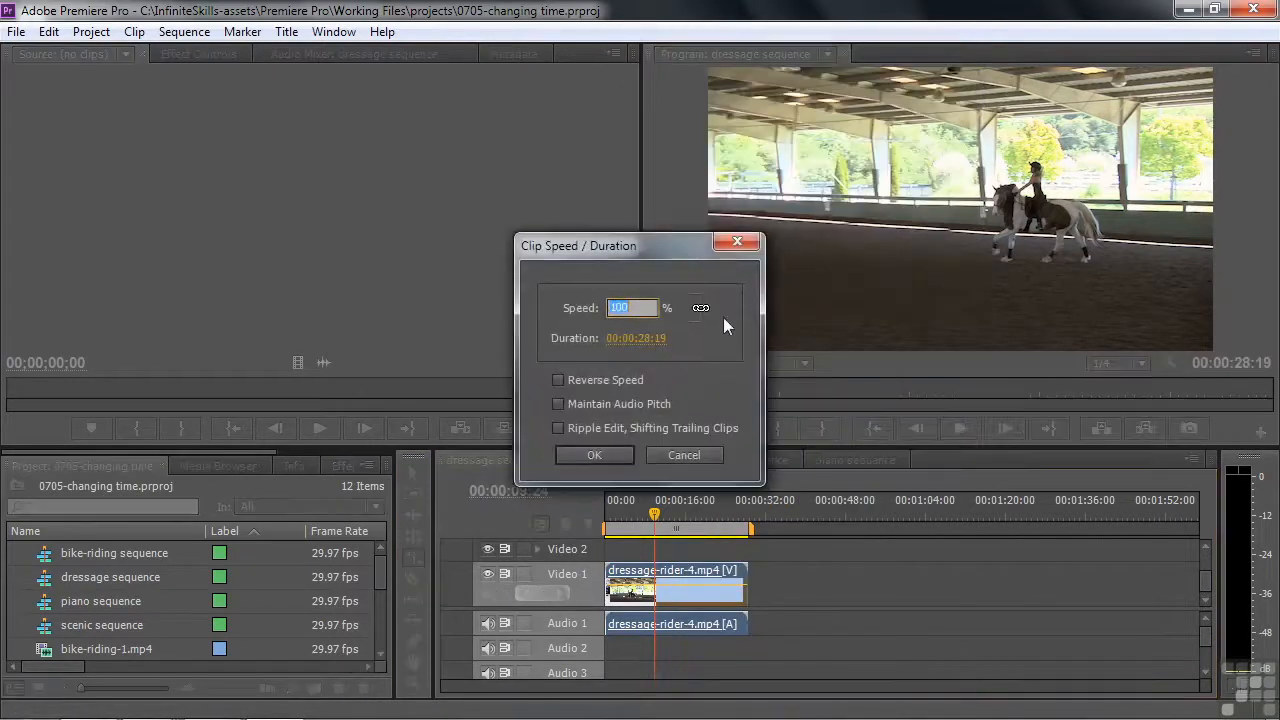
left_click(687, 453)
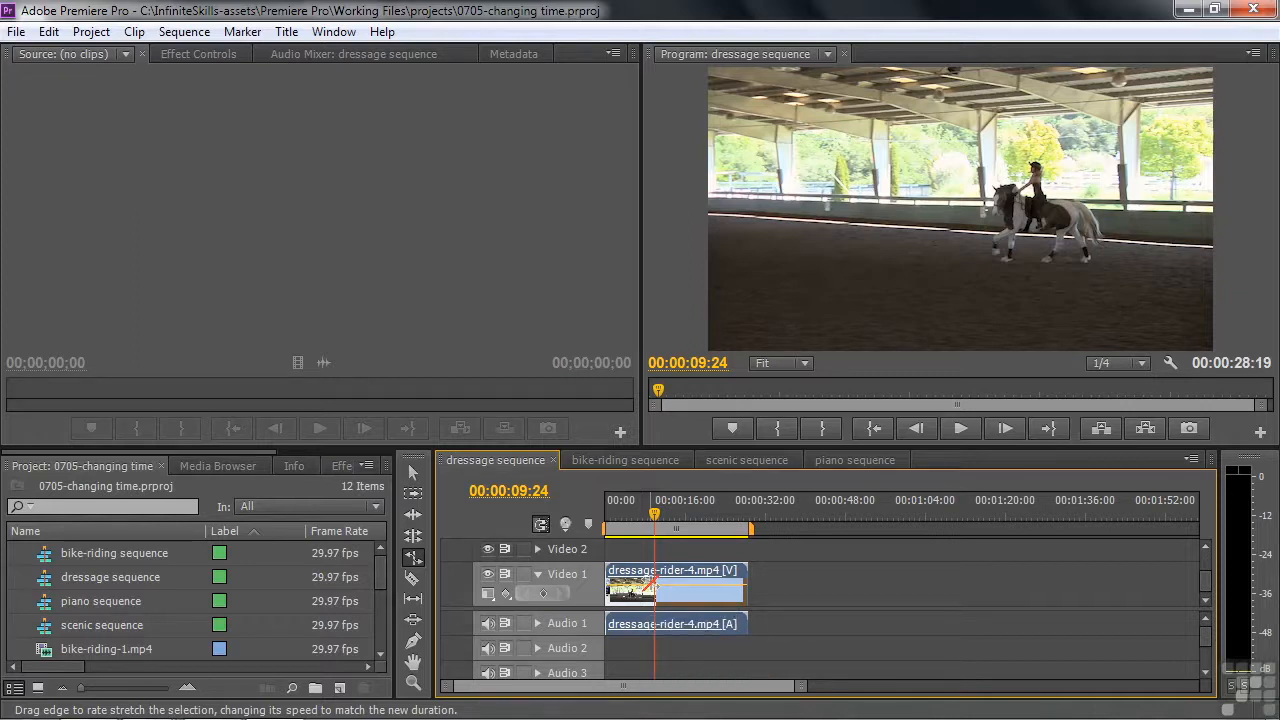
Step: Examine the Time Remapping speed property among the dressage clip's effects, collapse it and return to the Source monitor
left_click(199, 54)
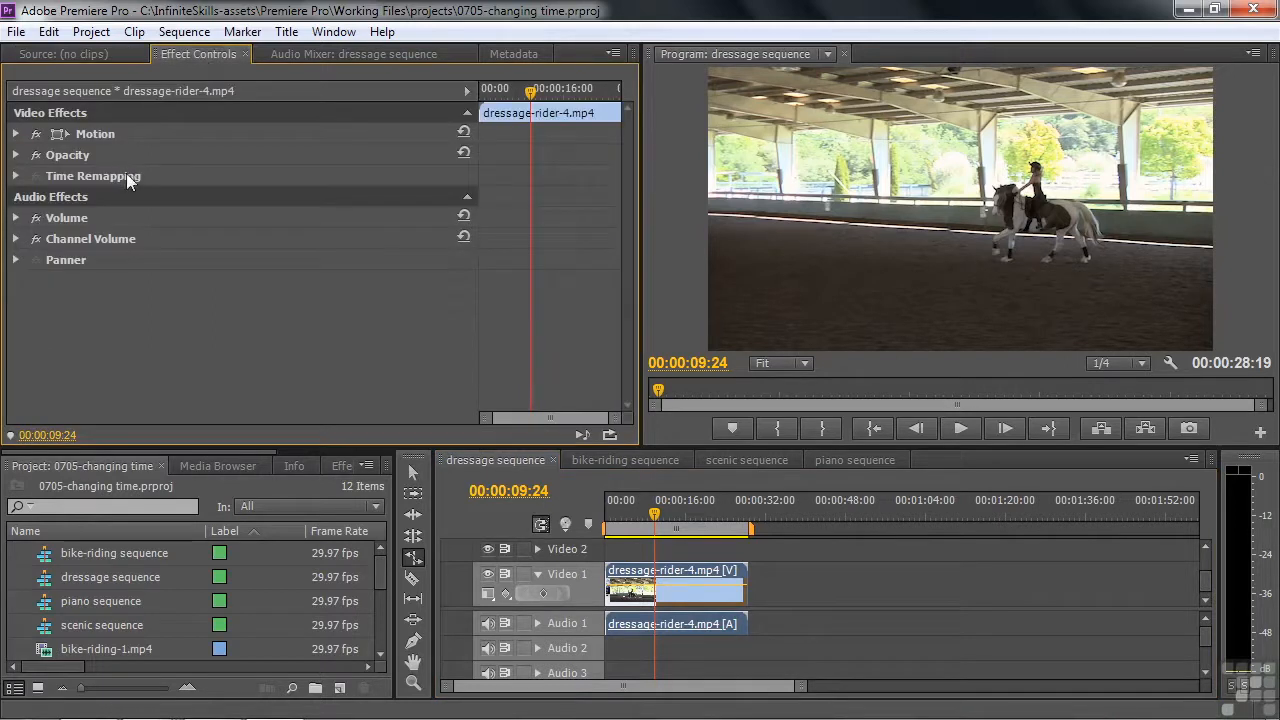
left_click(15, 177)
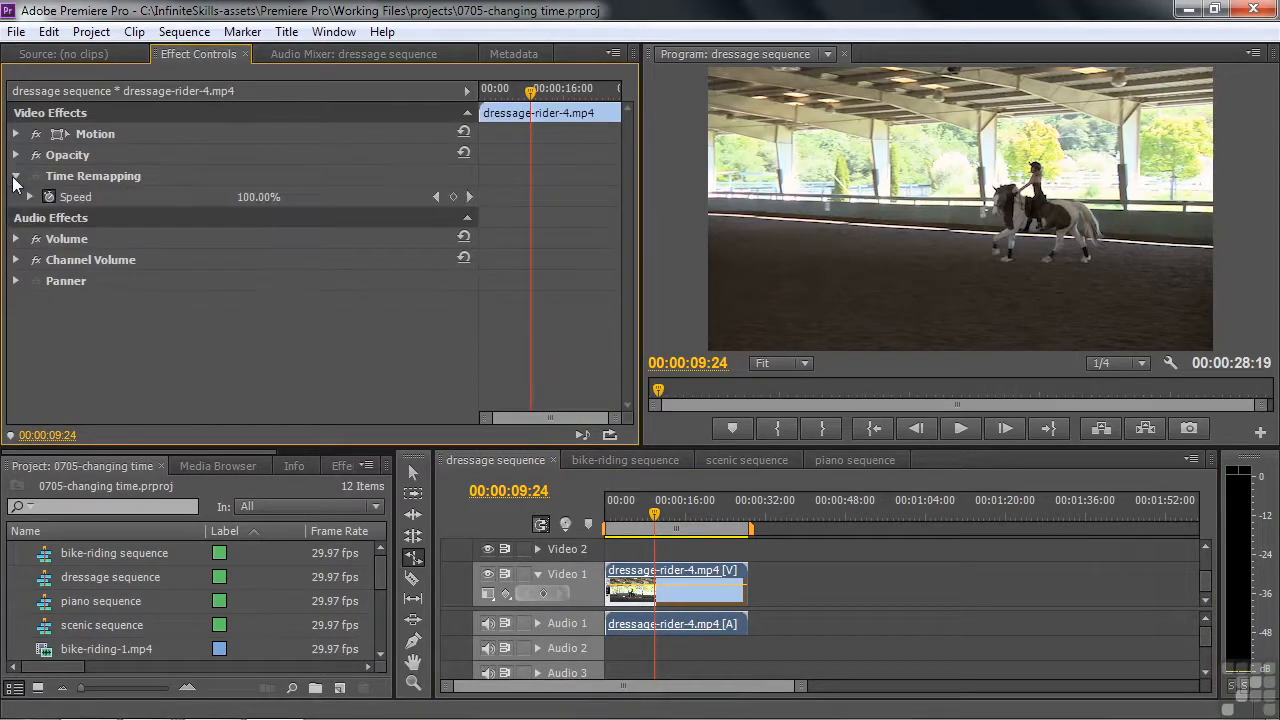
left_click(30, 197)
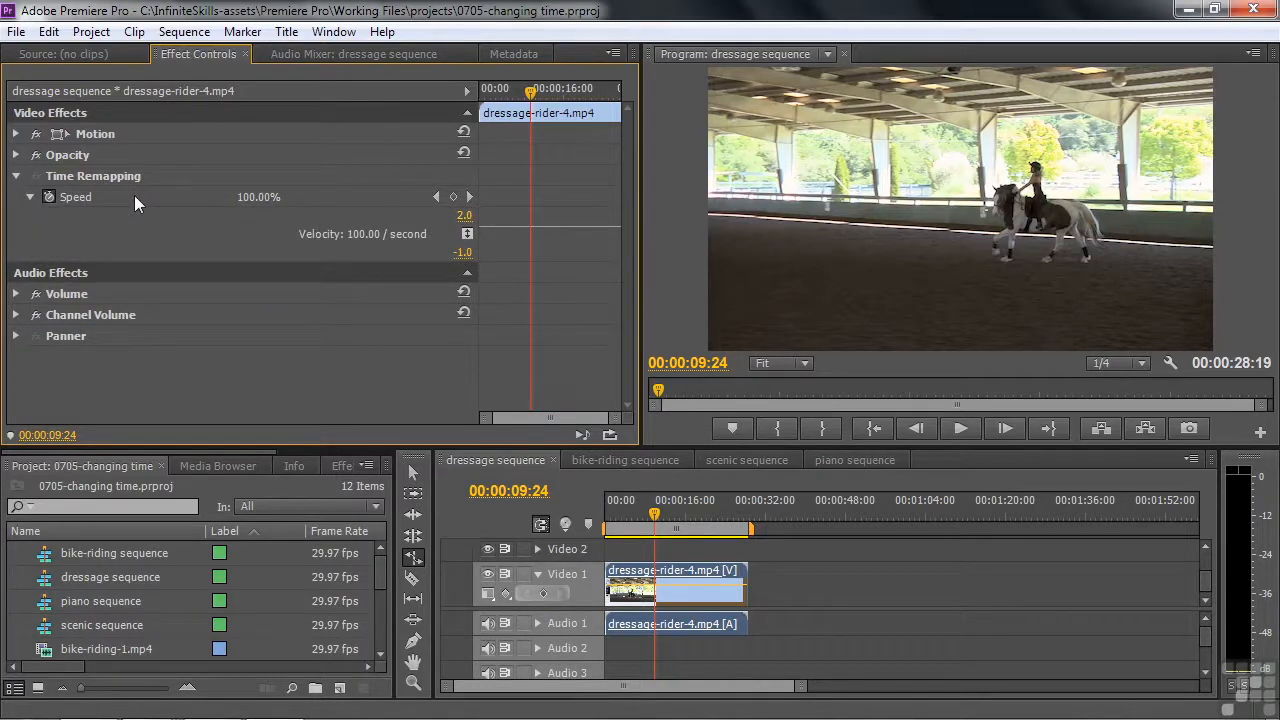
left_click(16, 176)
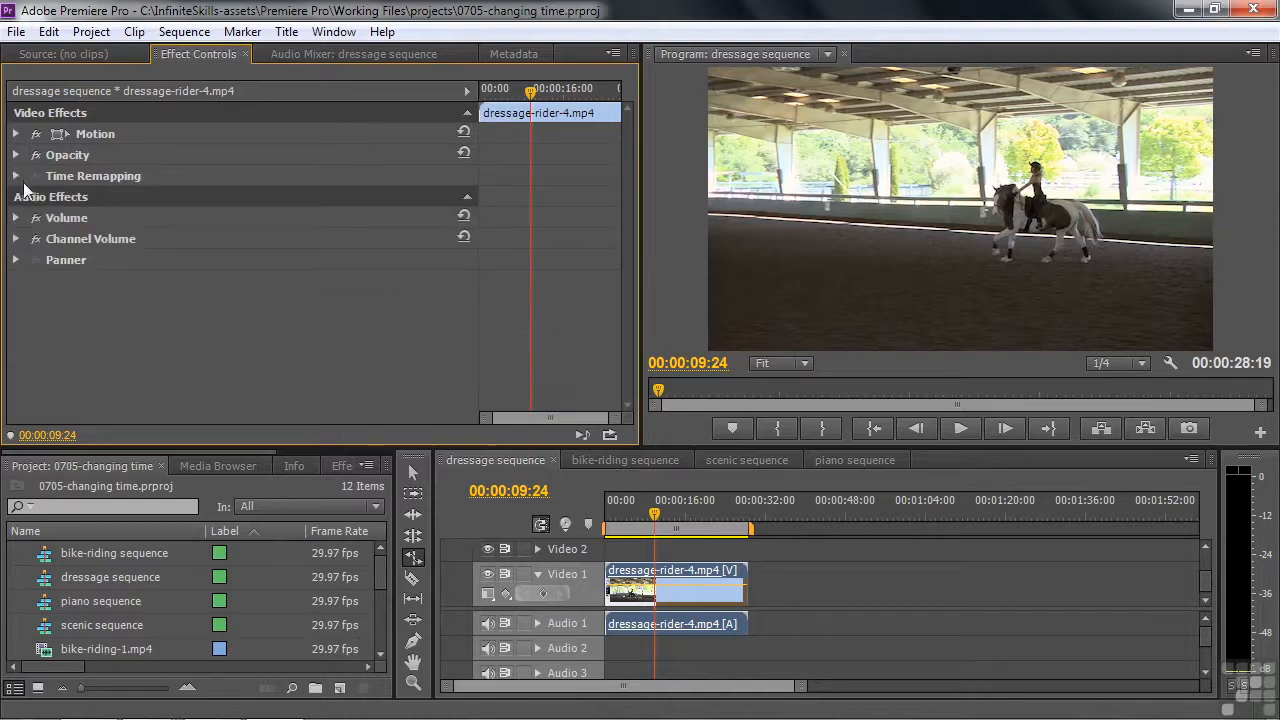
left_click(47, 54)
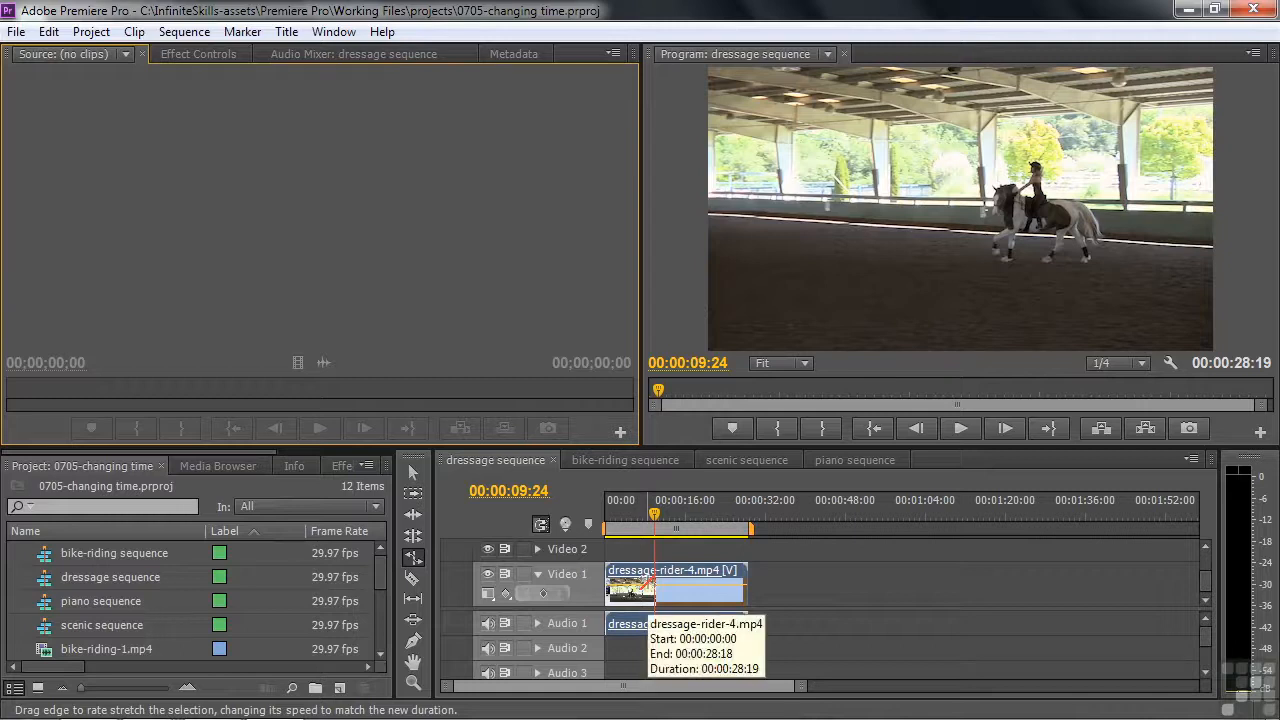
Step: With the Rate Stretch tool active, play a few seconds of the dressage clip from about 00:00:03:12
left_click(419, 561)
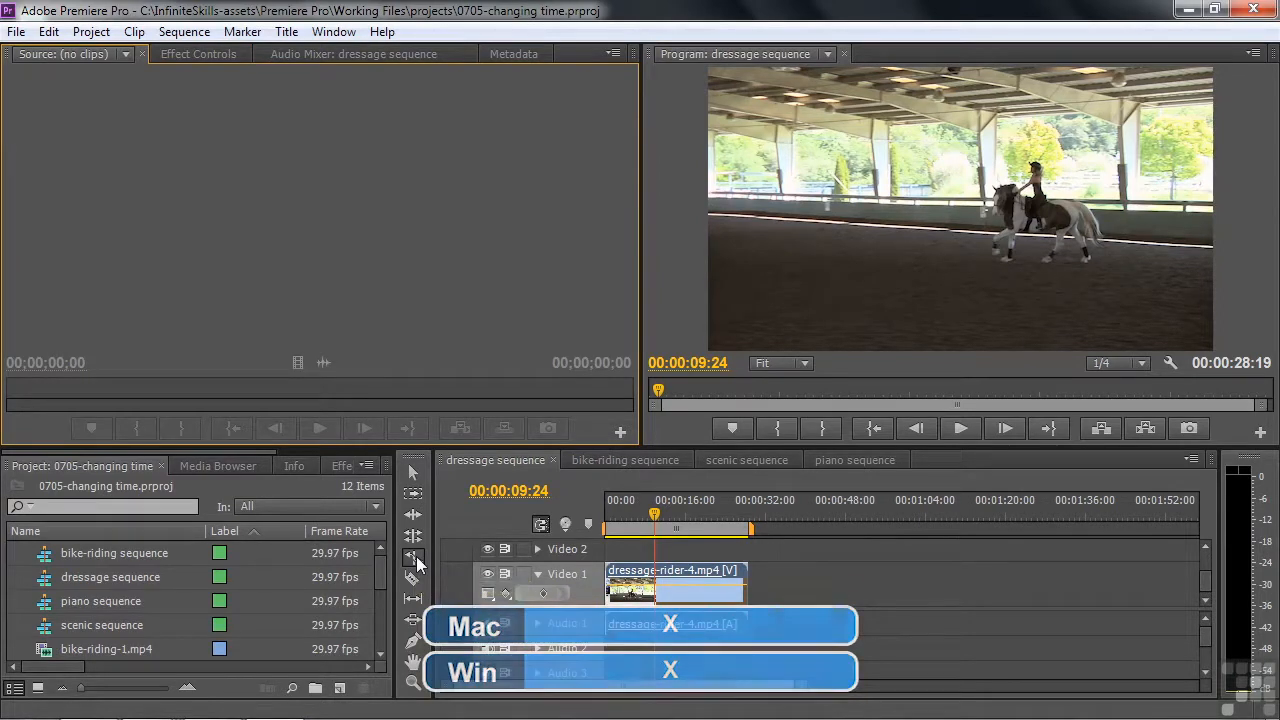
left_click_drag(650, 521, 624, 520)
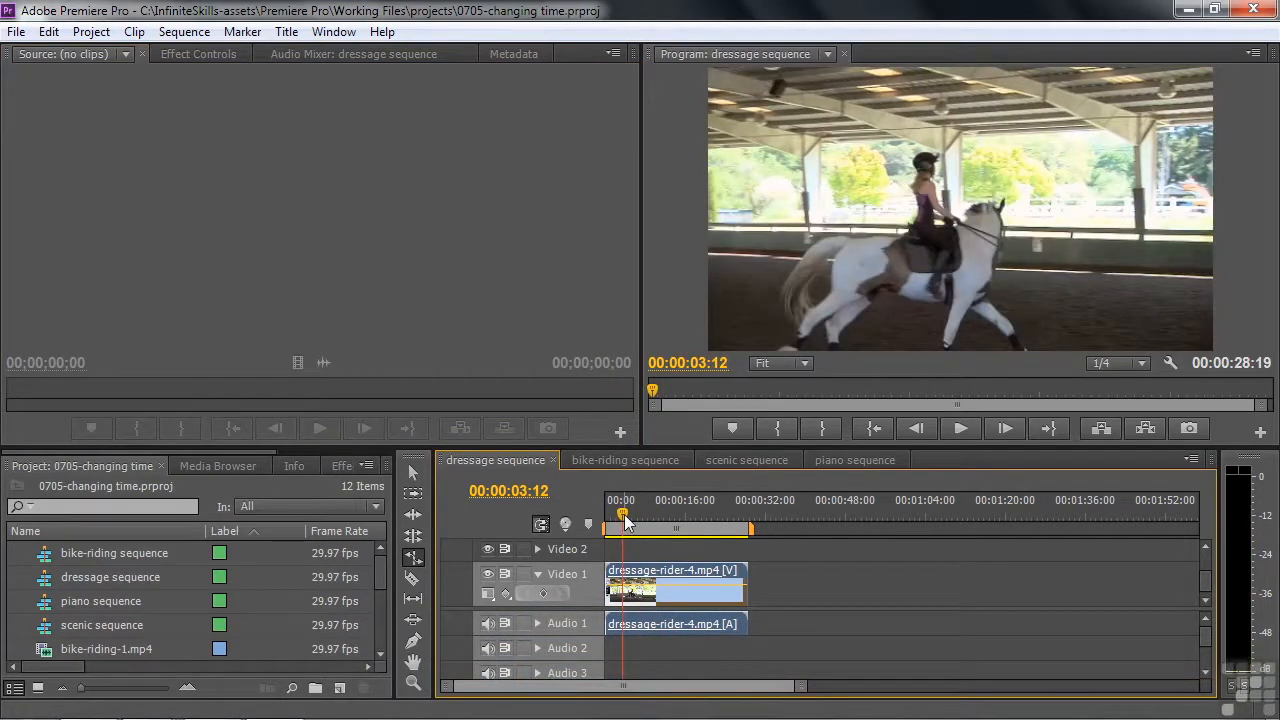
key("space")
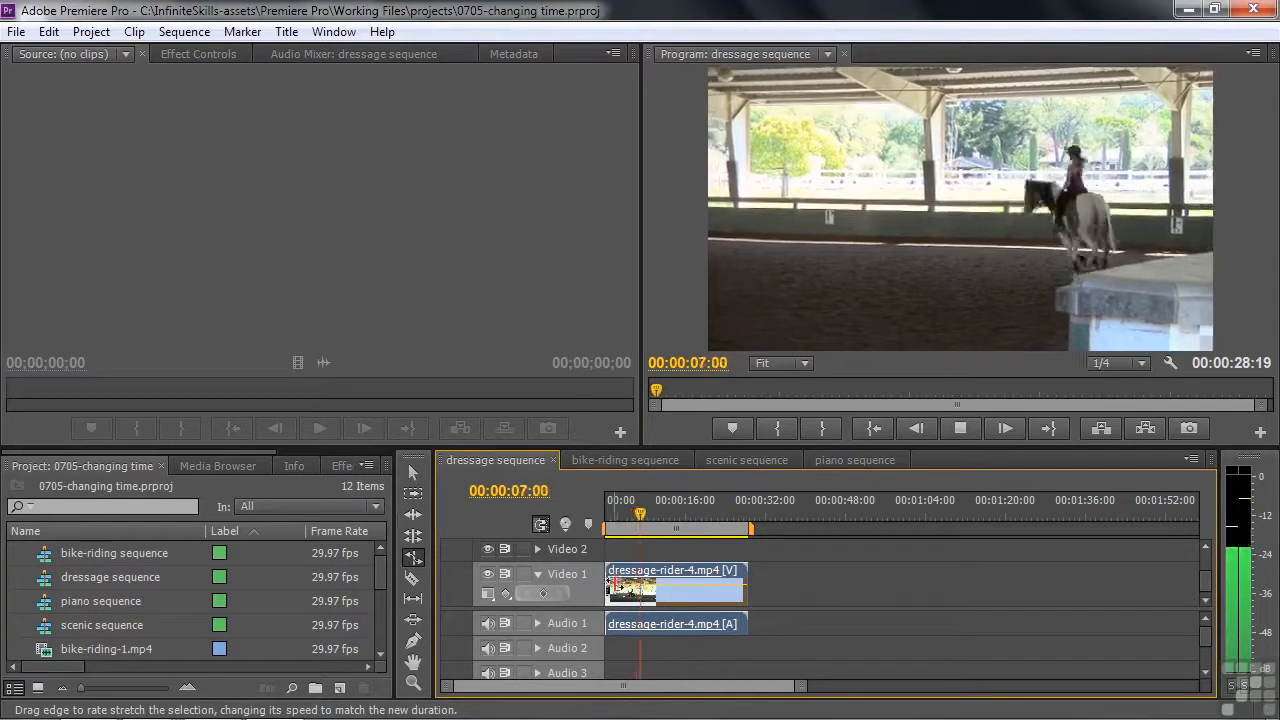
key("space")
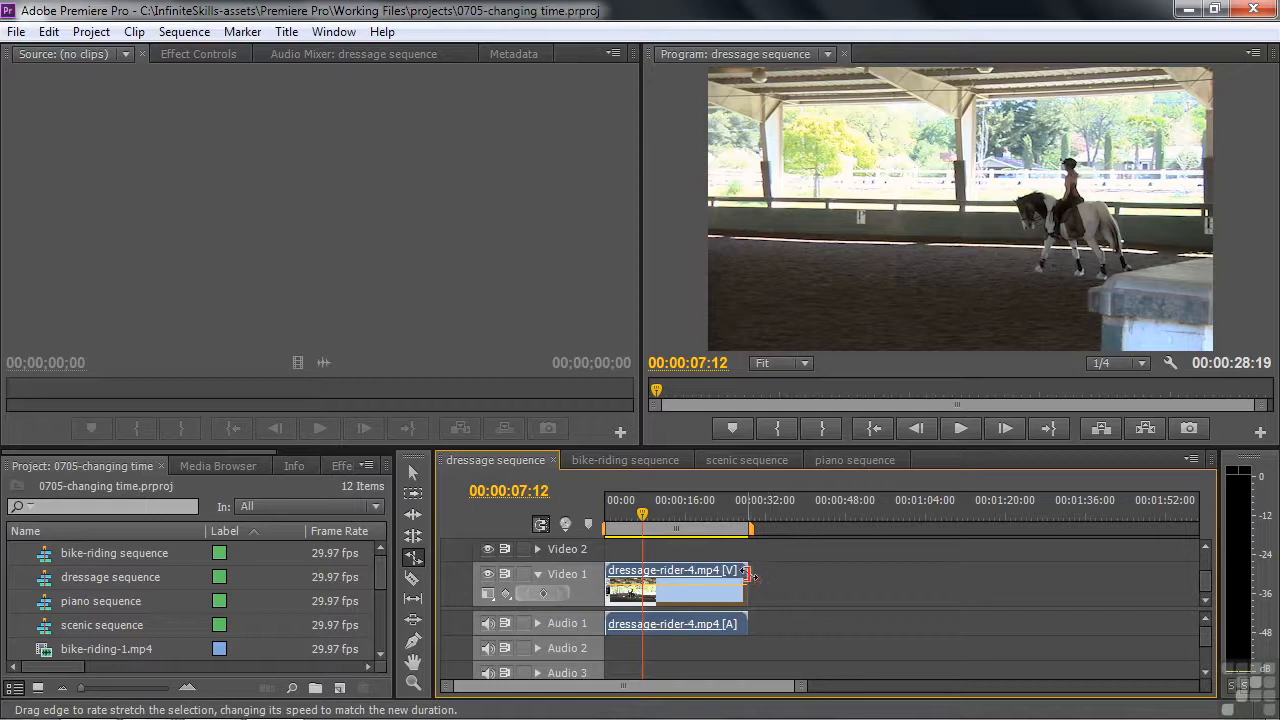
Step: Rate-stretch the end of the dressage clip to shorten it to about 14 seconds and play it from the start
left_click_drag(750, 577, 676, 575)
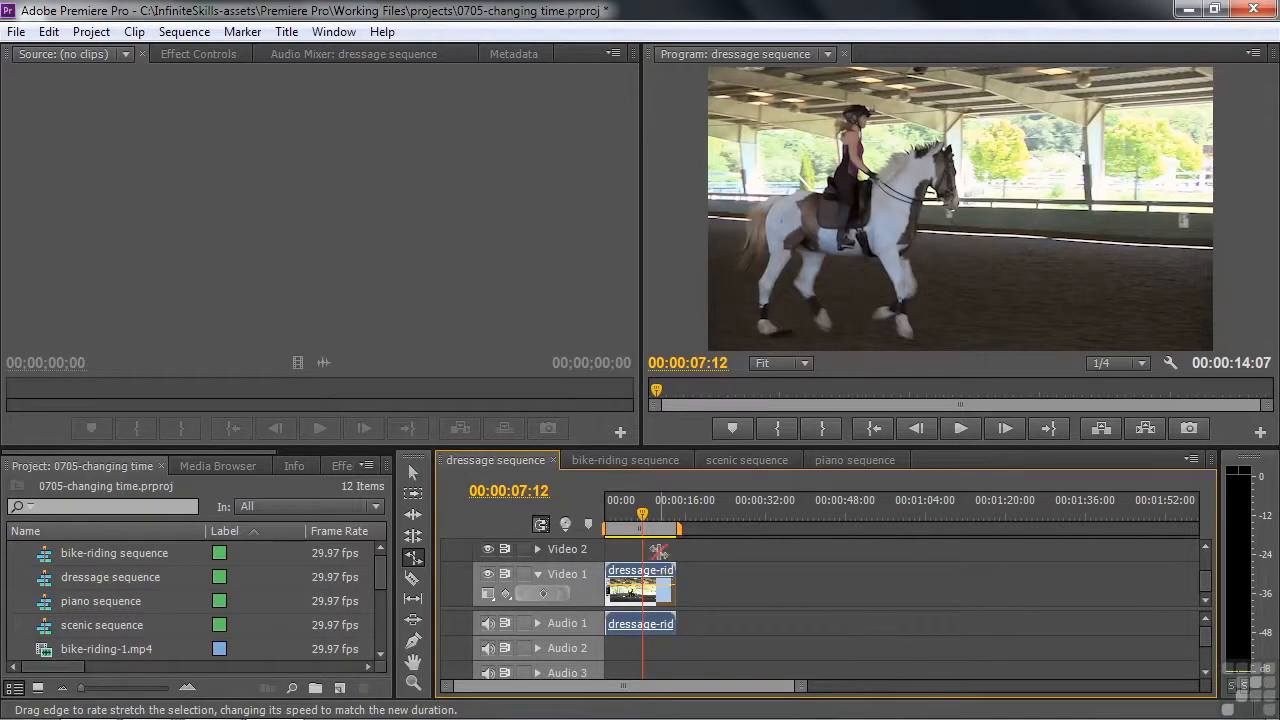
left_click_drag(643, 518, 605, 518)
key("space")
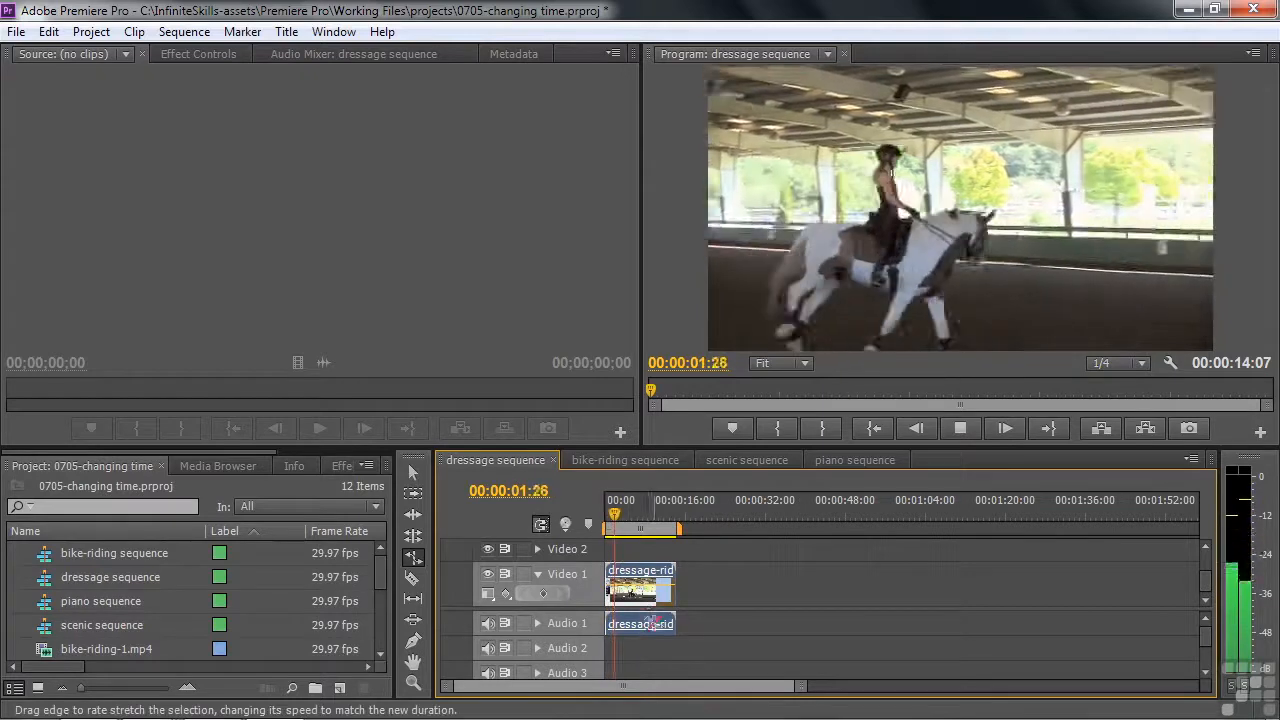
key("space")
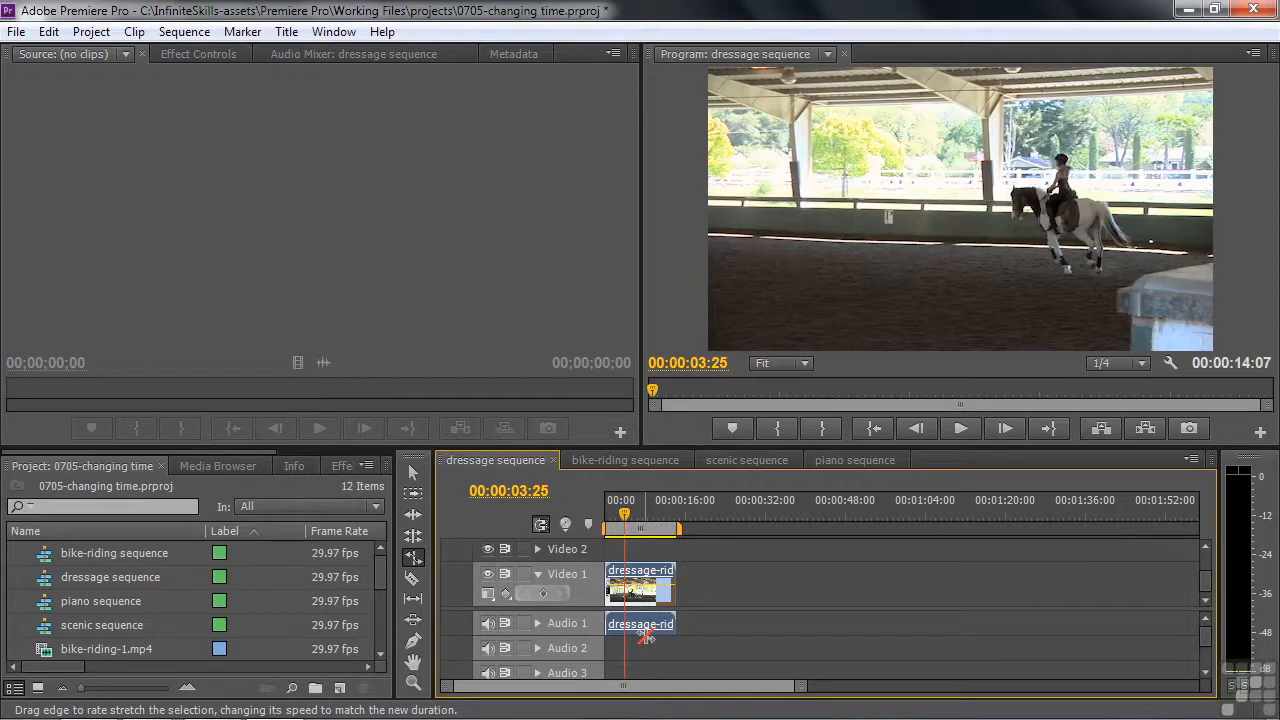
Step: Rate-stretch the end of the dressage clip out to about 45 seconds, roughly 62.5% speed, and play it
left_click_drag(675, 580, 830, 594)
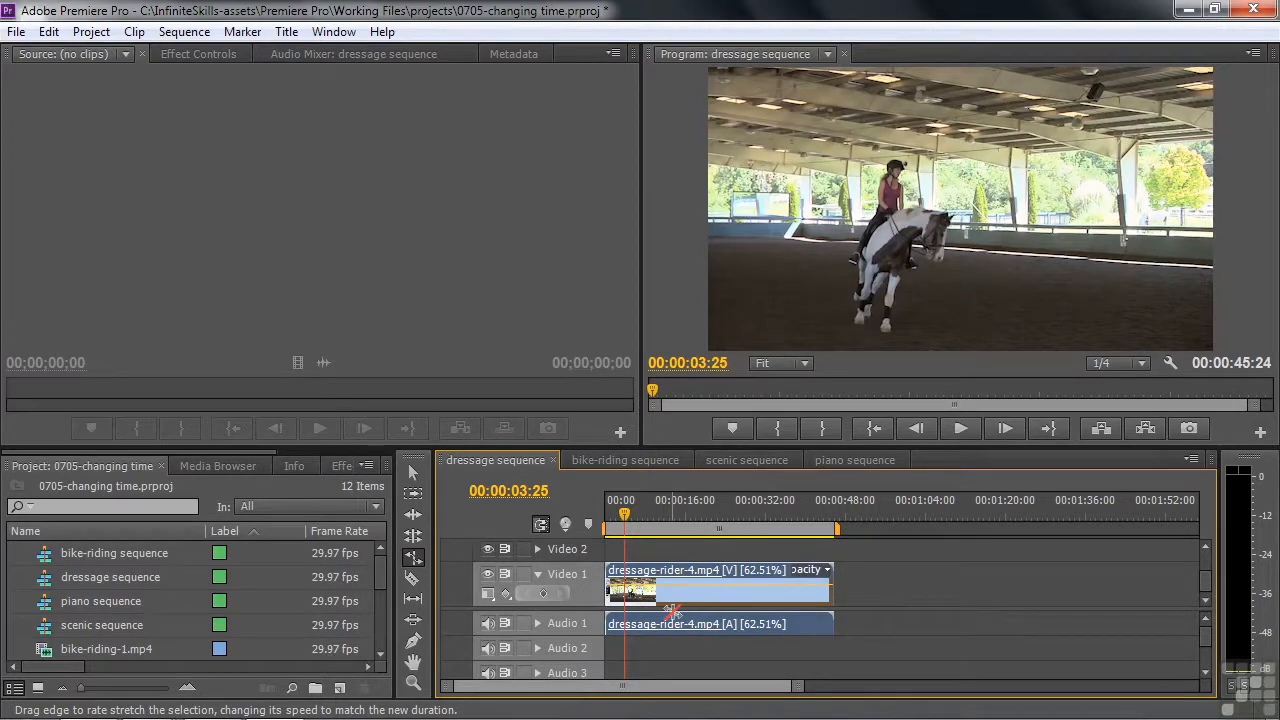
key("space")
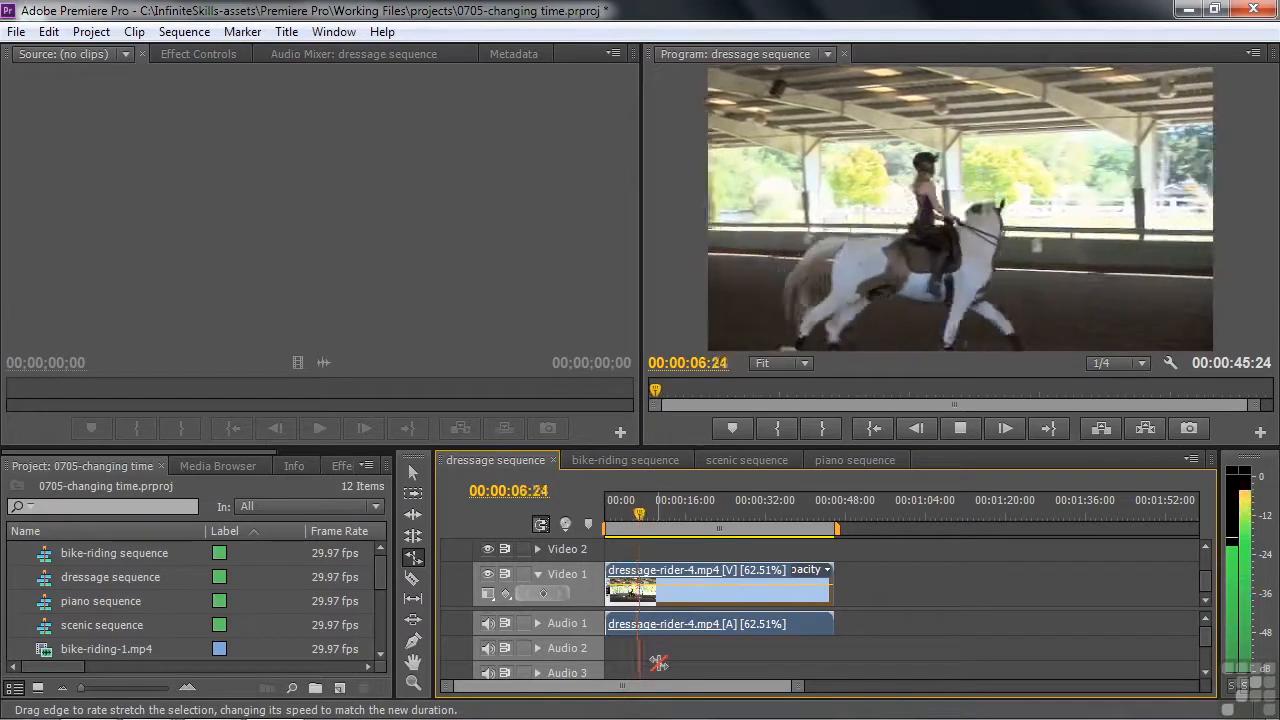
key("space")
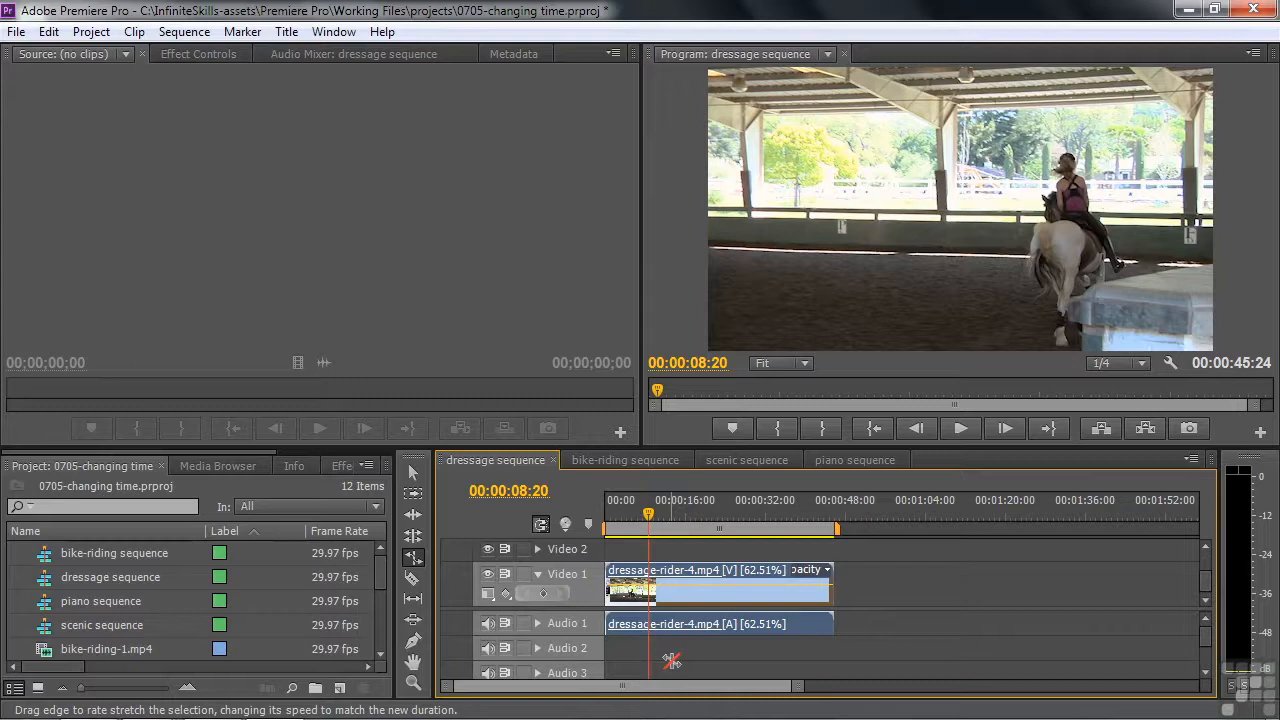
Step: Undo both rate stretches of the dressage clip and play it briefly
key("ctrl+z")
key("ctrl+z")
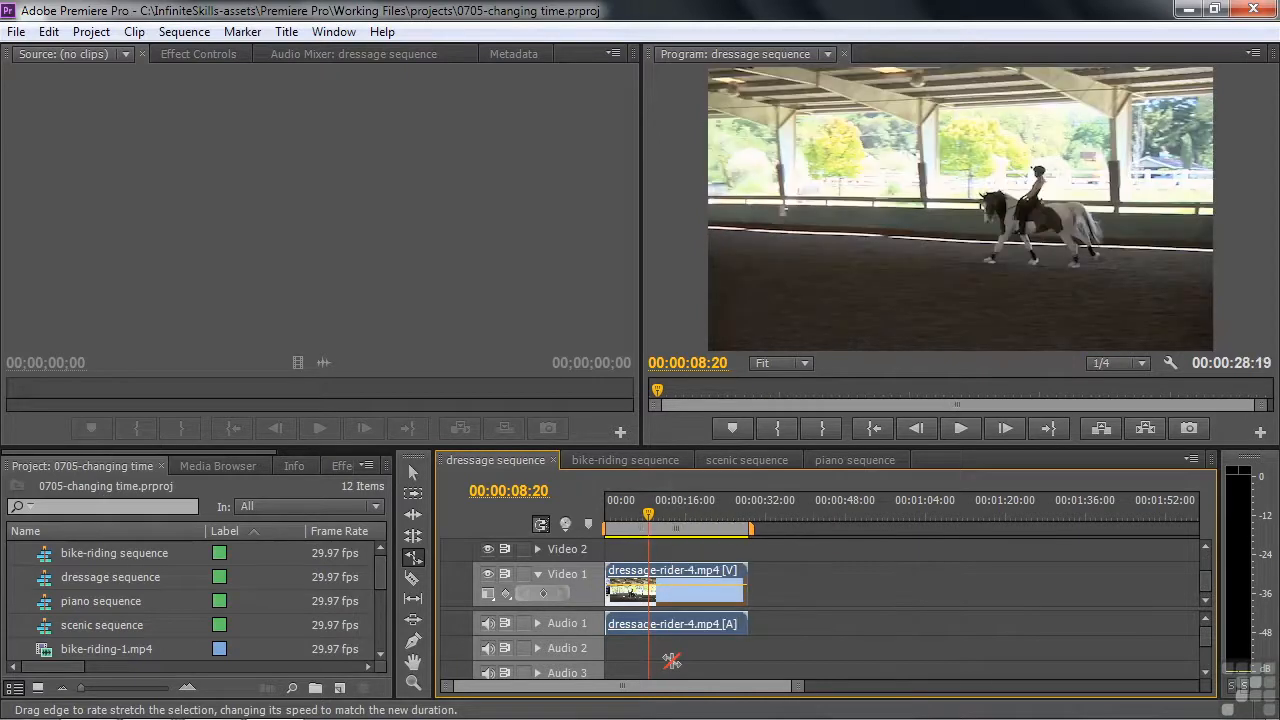
key("space")
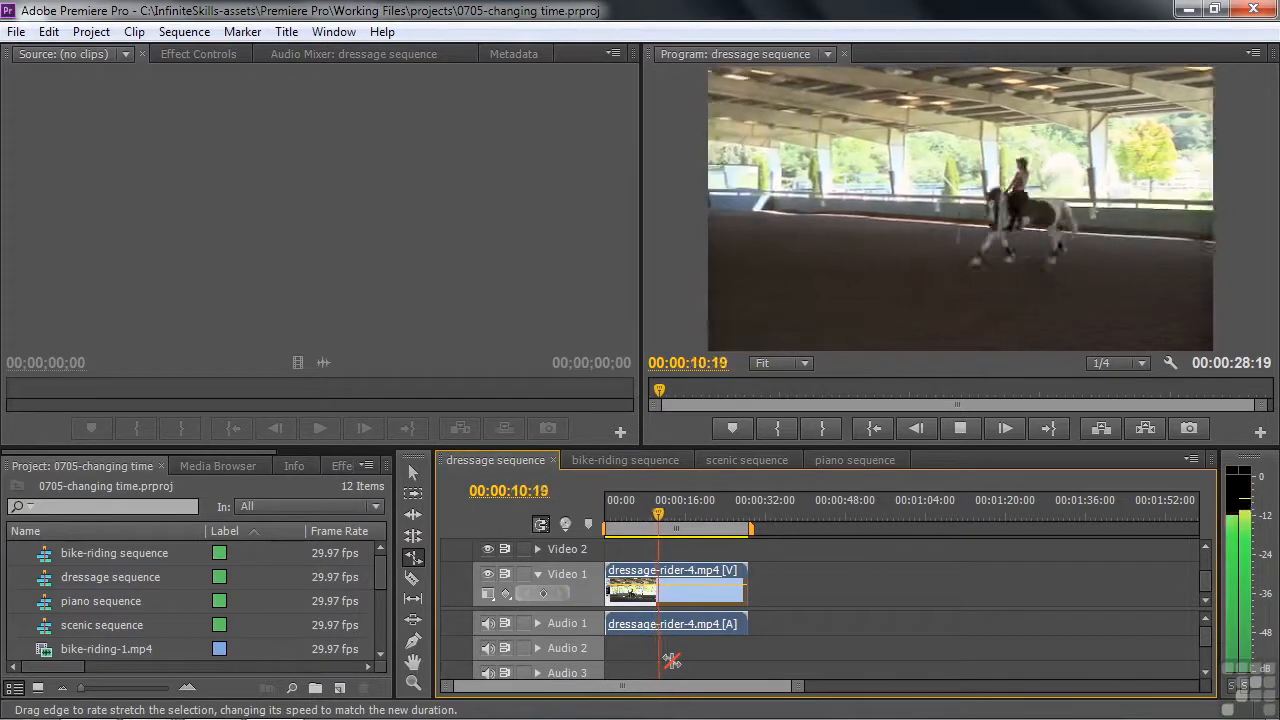
key("space")
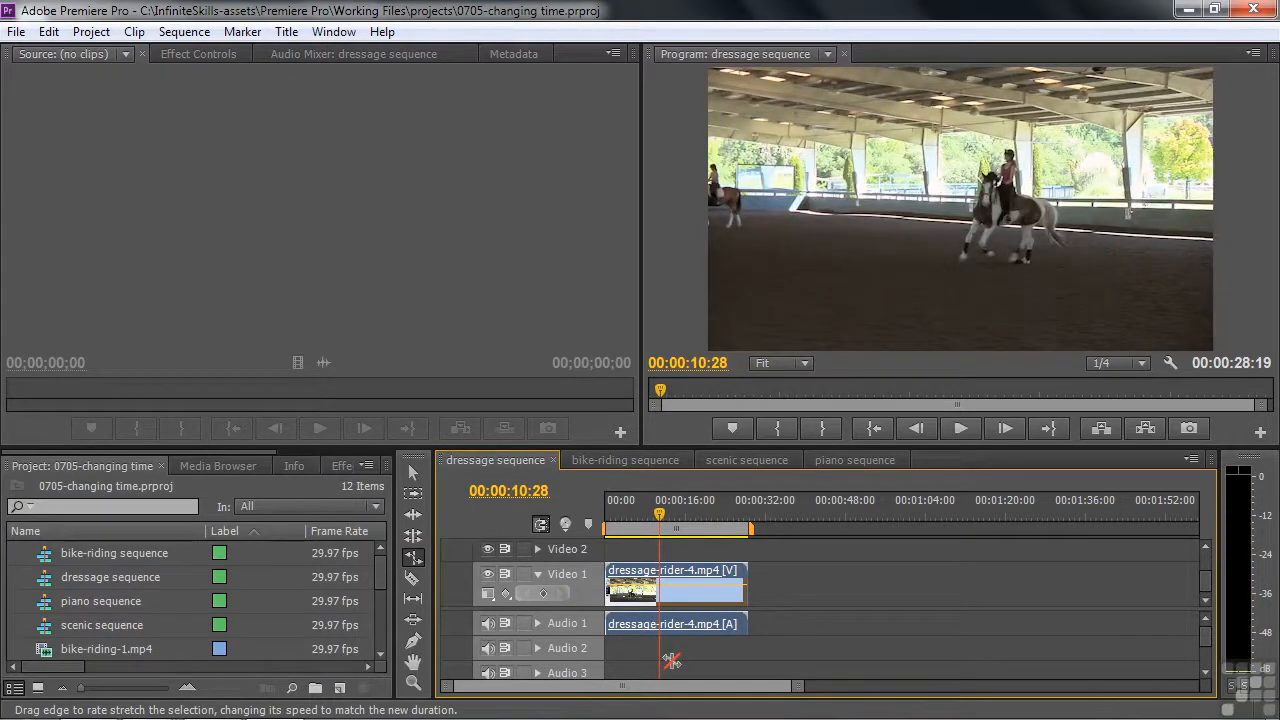
Step: Set the dressage clip's speed to 50% with Maintain Audio Pitch enabled in its Speed/Duration settings
right_click(660, 591)
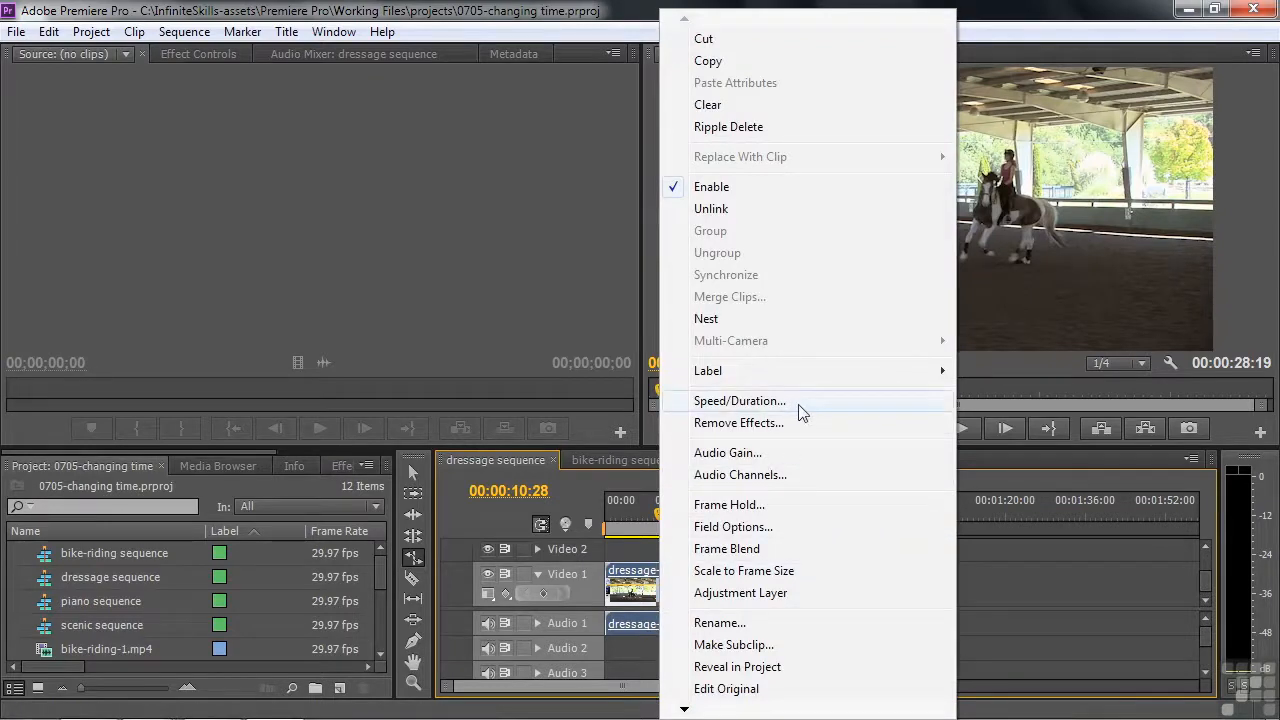
left_click(740, 401)
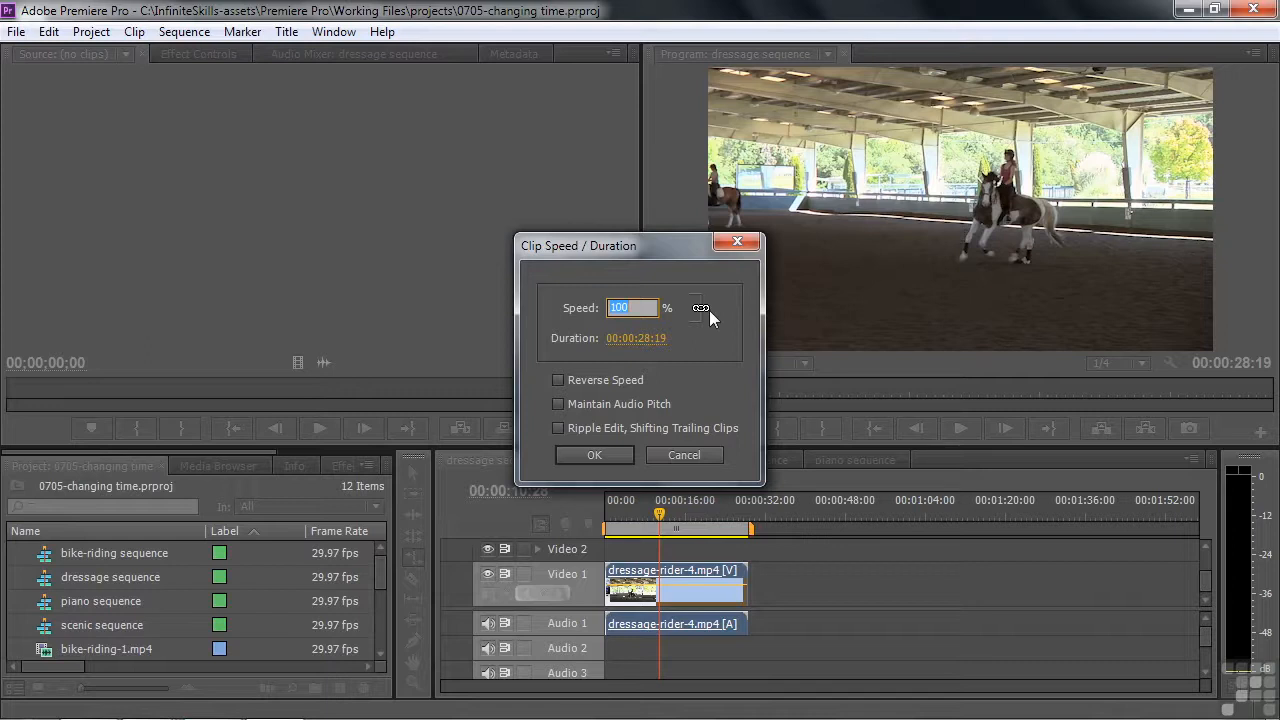
type("50")
left_click_drag(628, 308, 558, 310)
type("100")
left_click_drag(628, 302, 580, 307)
type("50")
left_click(558, 403)
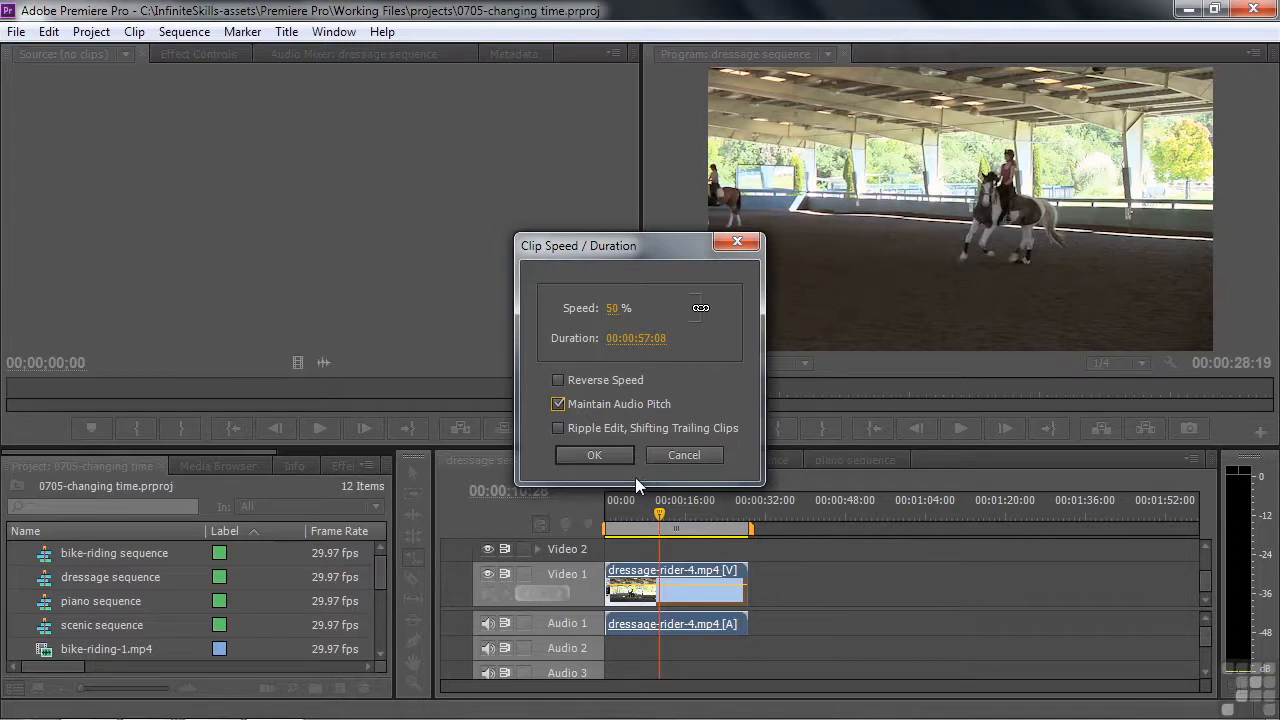
left_click(611, 456)
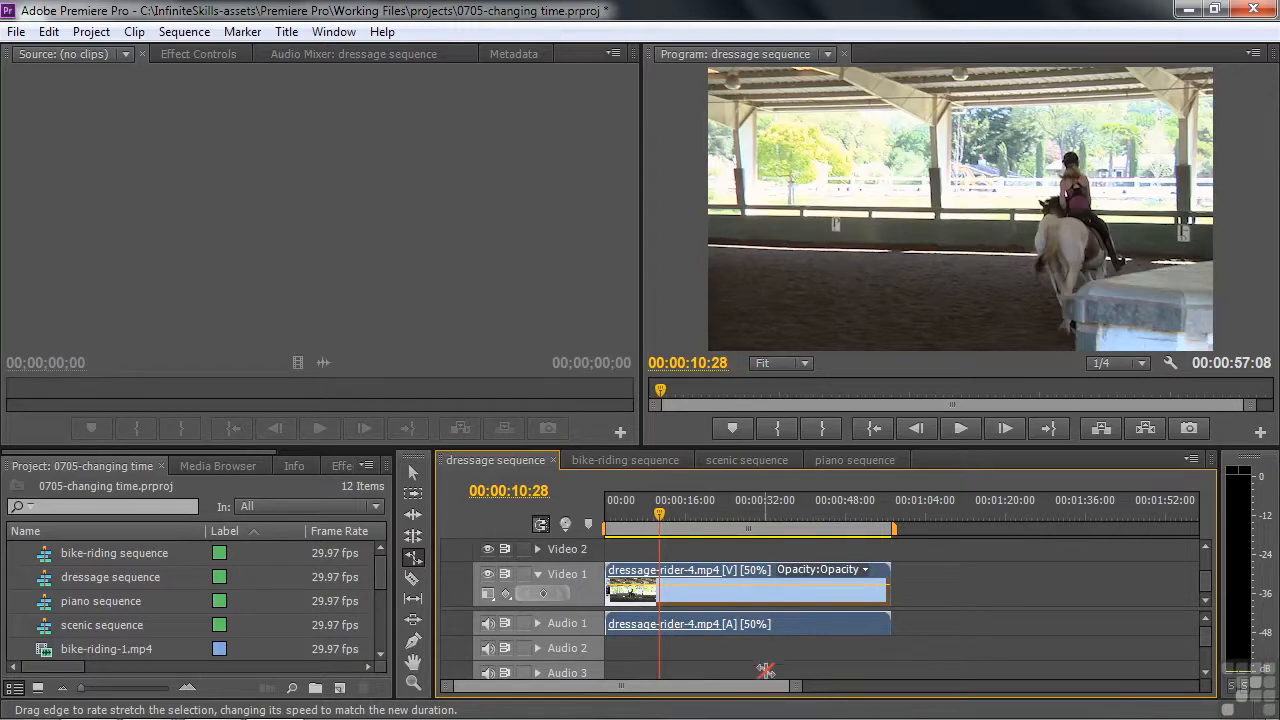
Step: Play two sections of the slowed dressage clip to review its motion and audio
key("space")
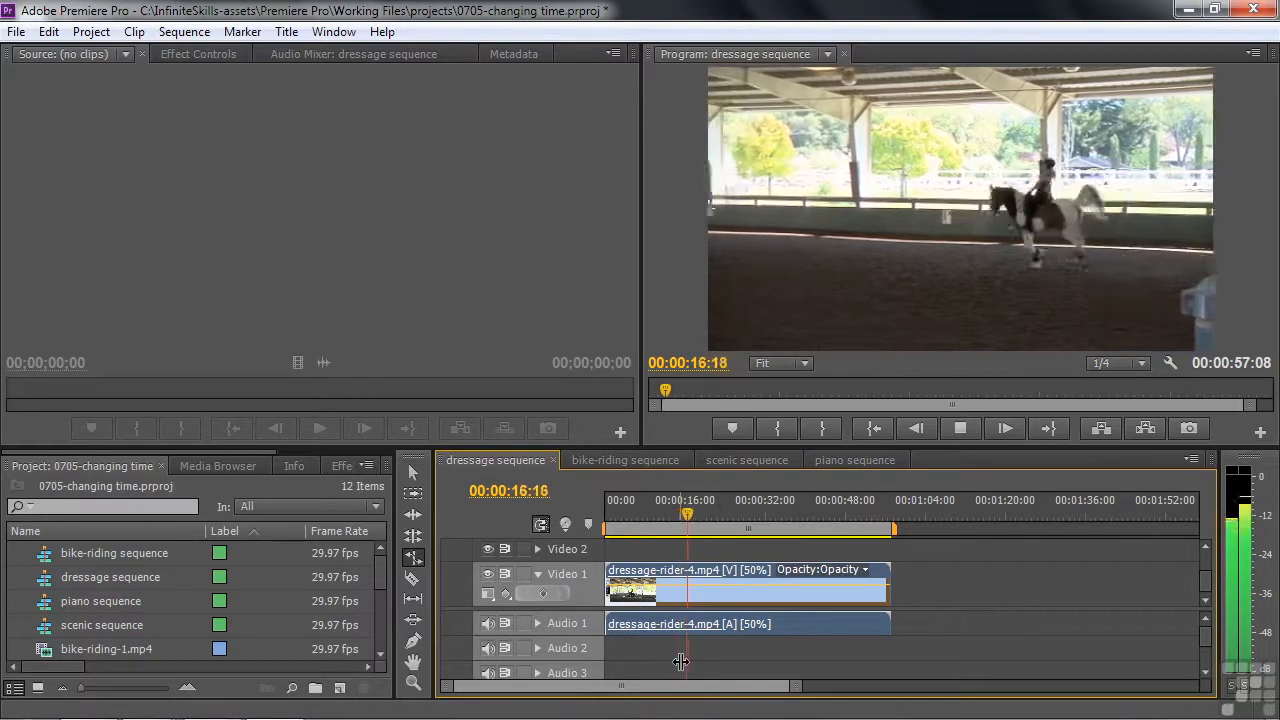
key("space")
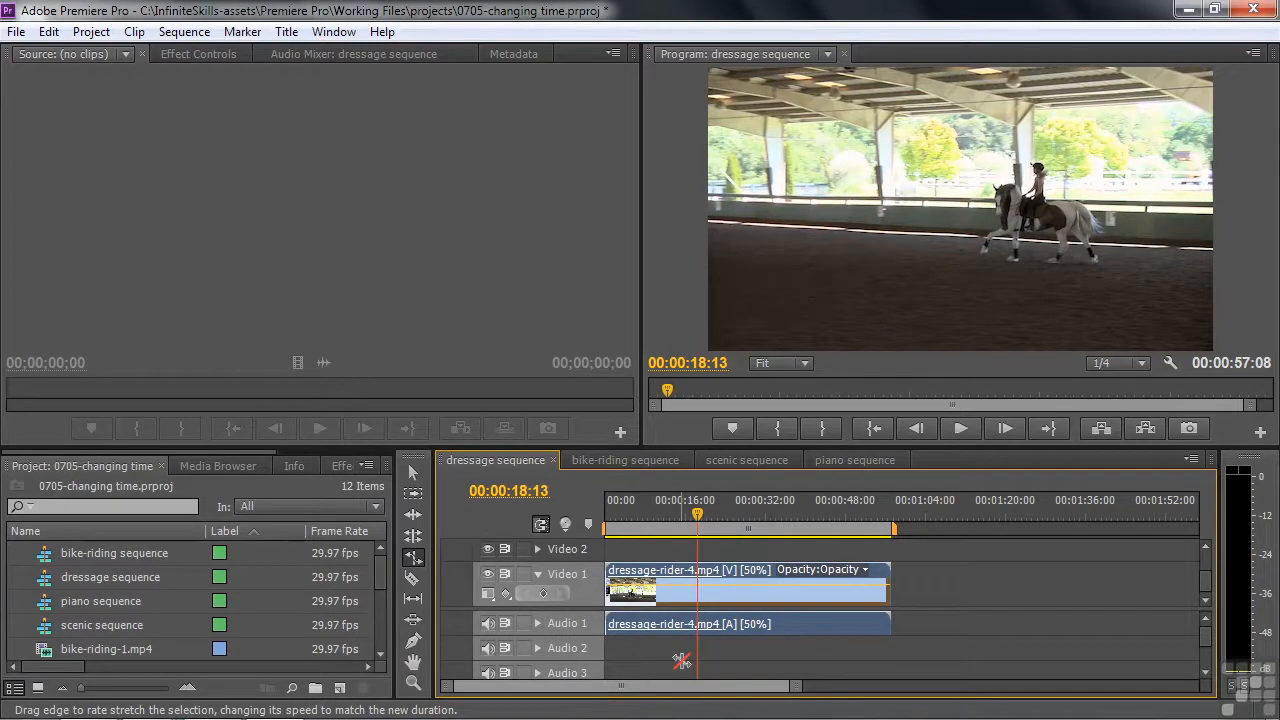
key("space")
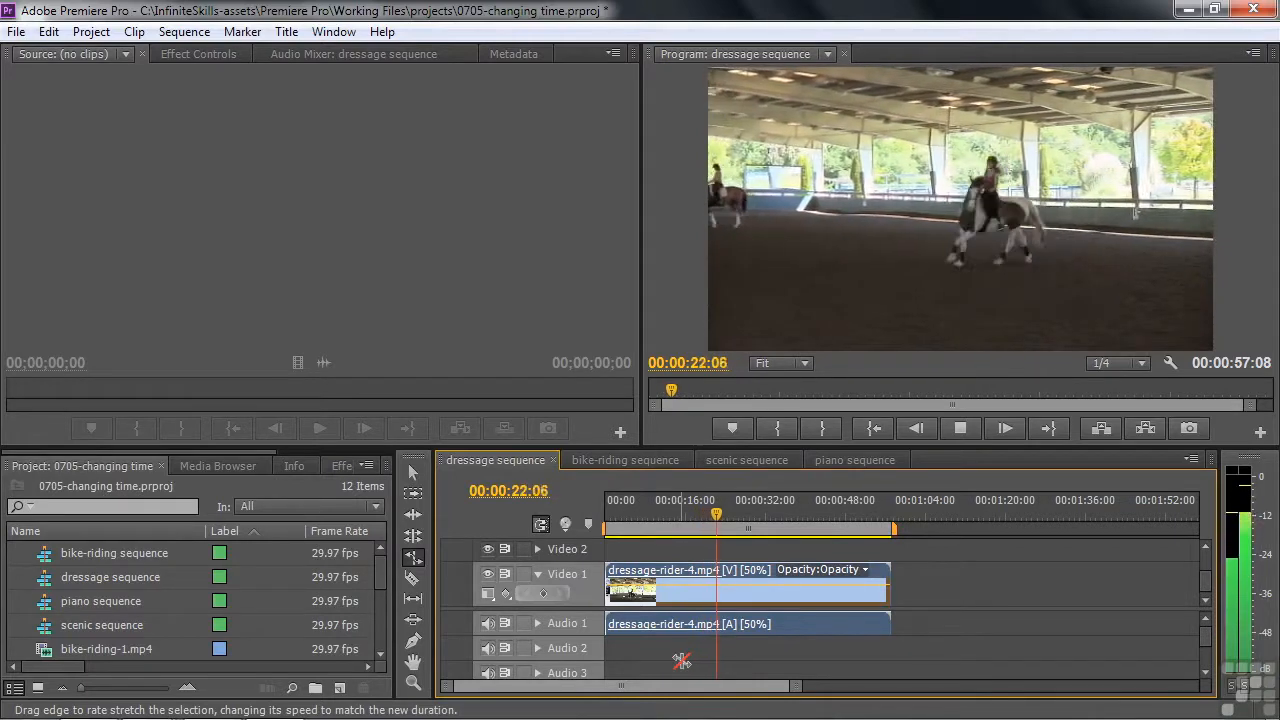
key("space")
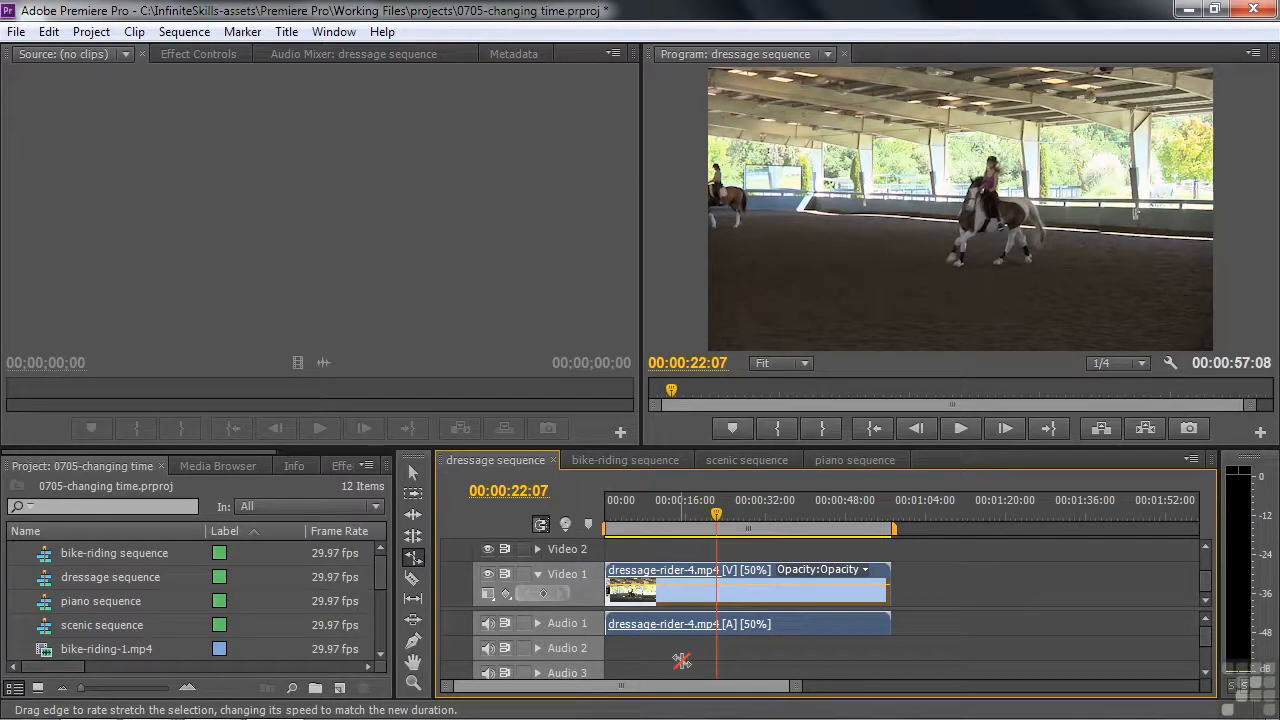
Step: Set the dressage clip to play in reverse at 200% speed in its Speed/Duration settings
right_click(688, 583)
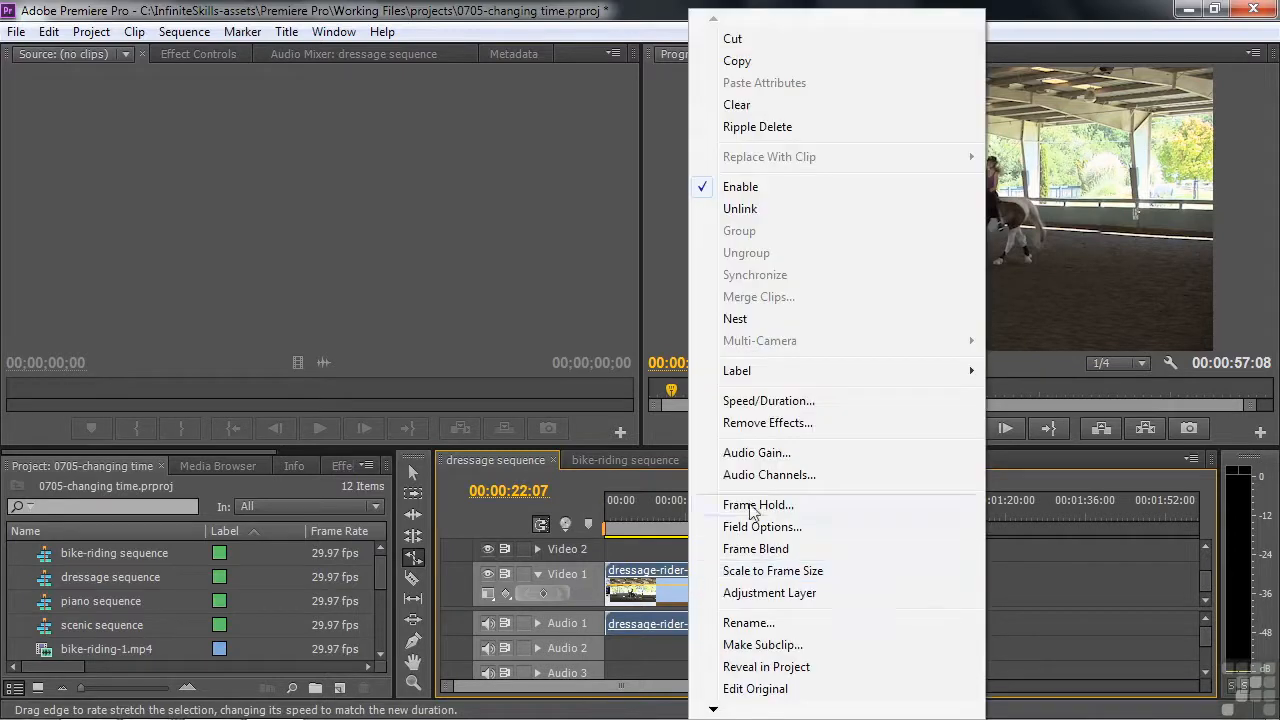
left_click(773, 401)
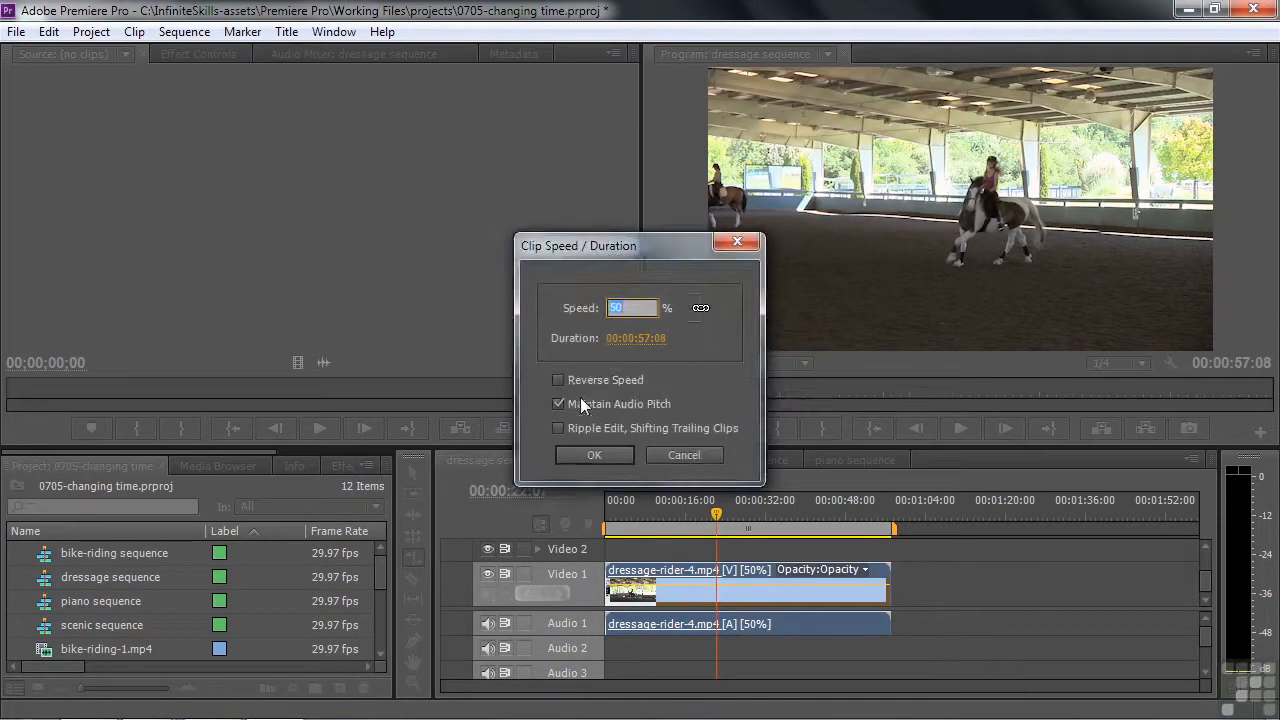
left_click(558, 380)
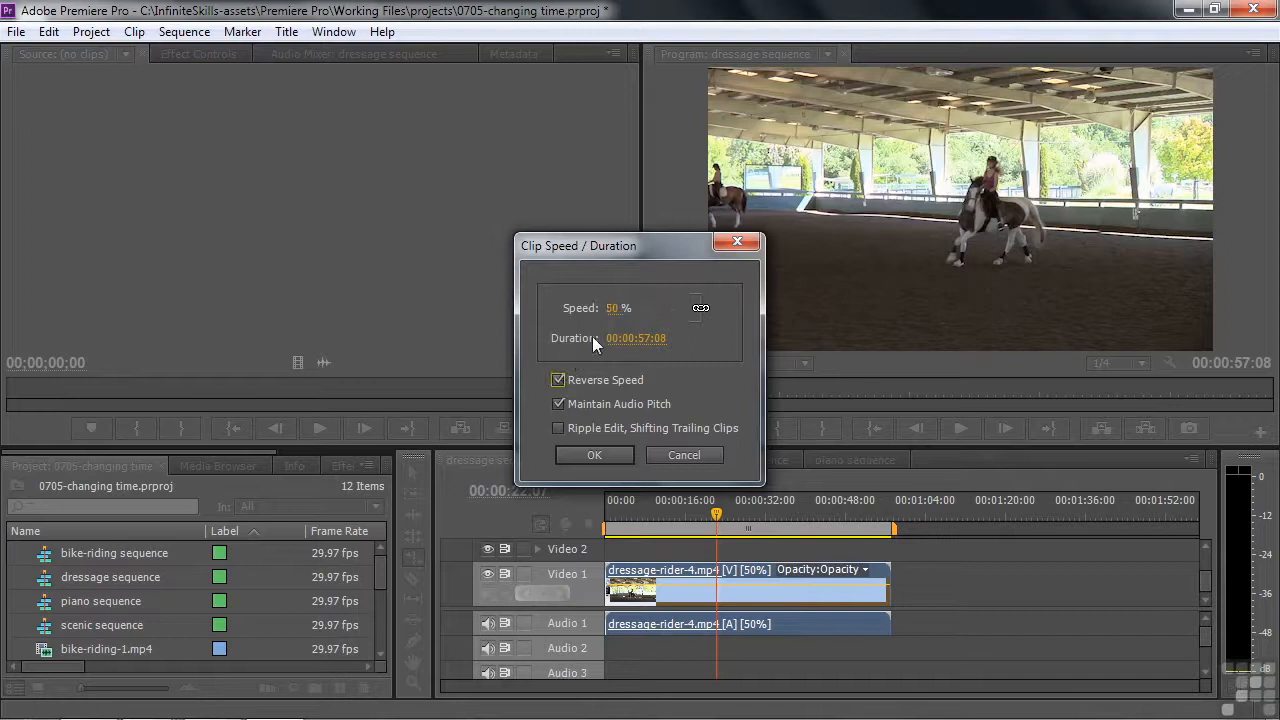
left_click(610, 308)
type("200")
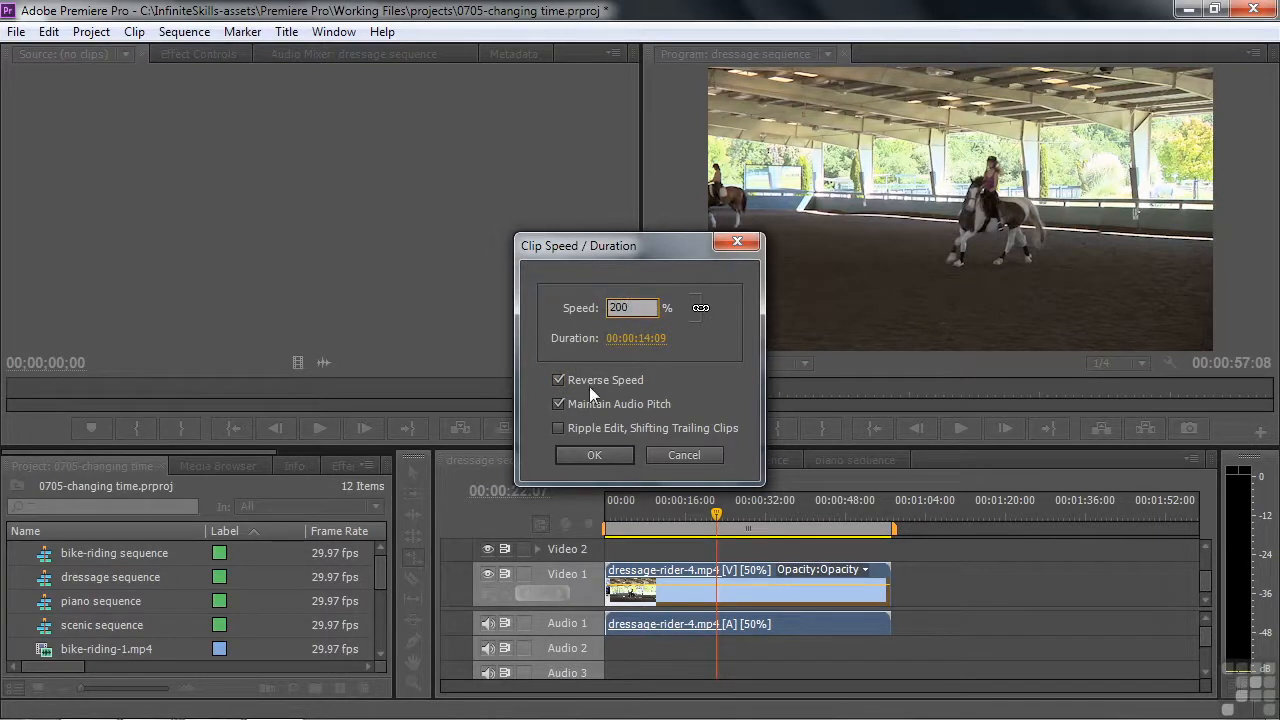
left_click(596, 452)
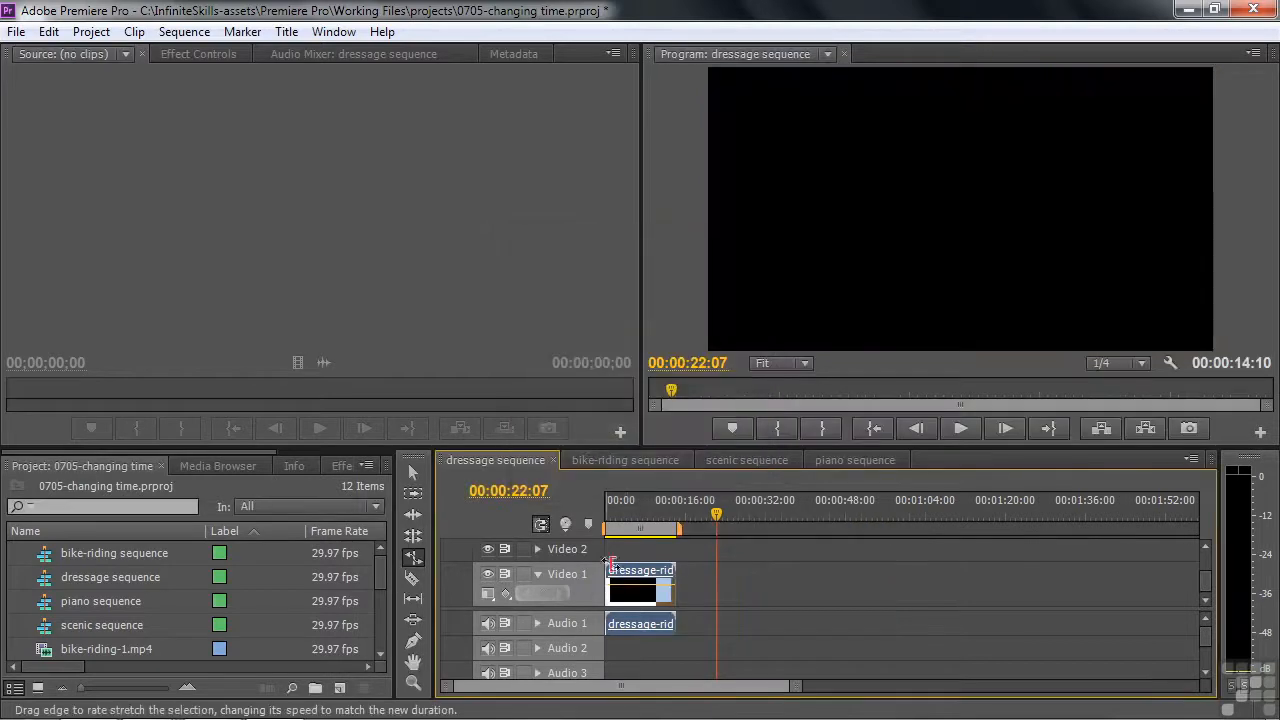
Step: Play and scrub through the reversed dressage clip, and look at its available effects in Effect Controls
left_click_drag(719, 513, 615, 522)
key("space")
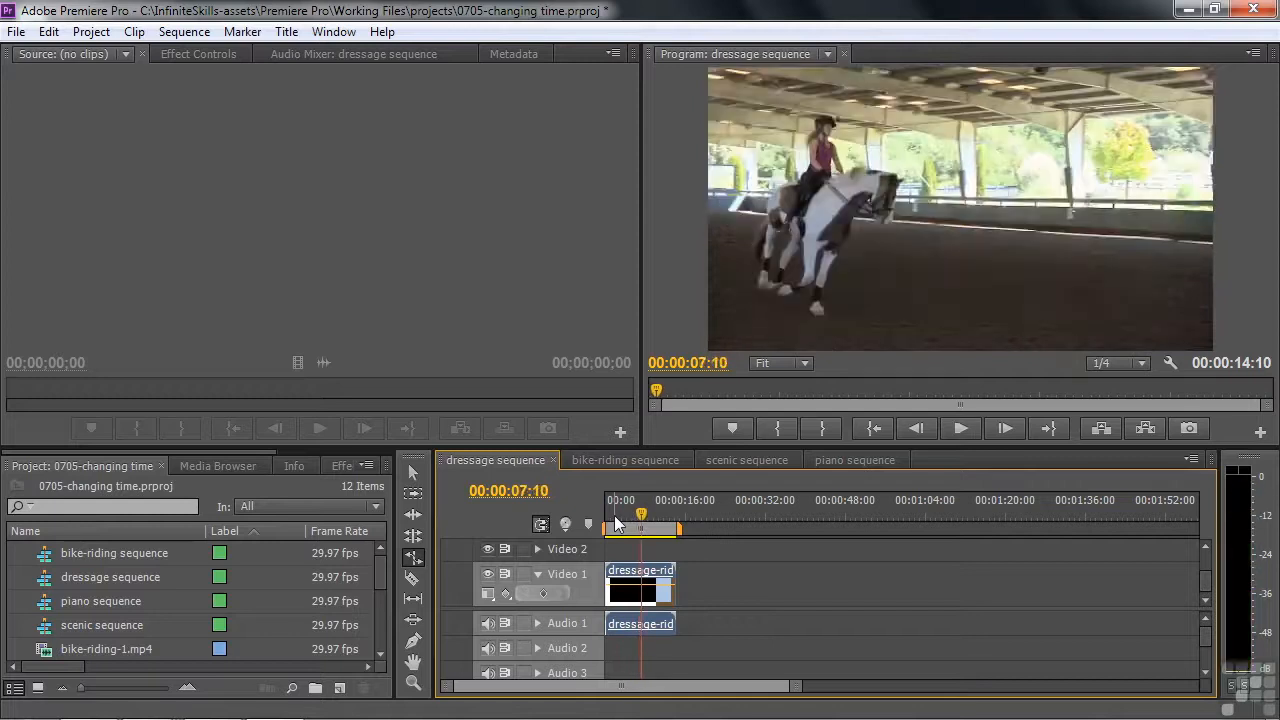
left_click(640, 516)
left_click_drag(640, 516, 644, 527)
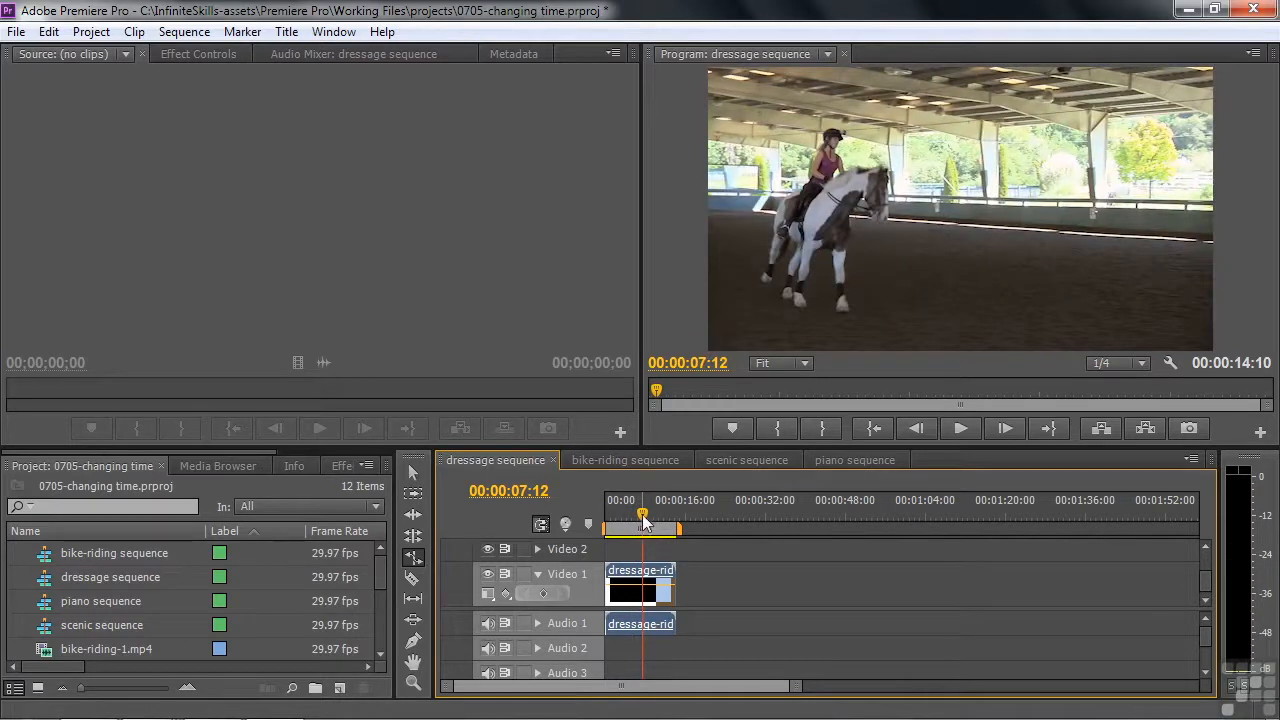
left_click_drag(644, 527, 628, 517)
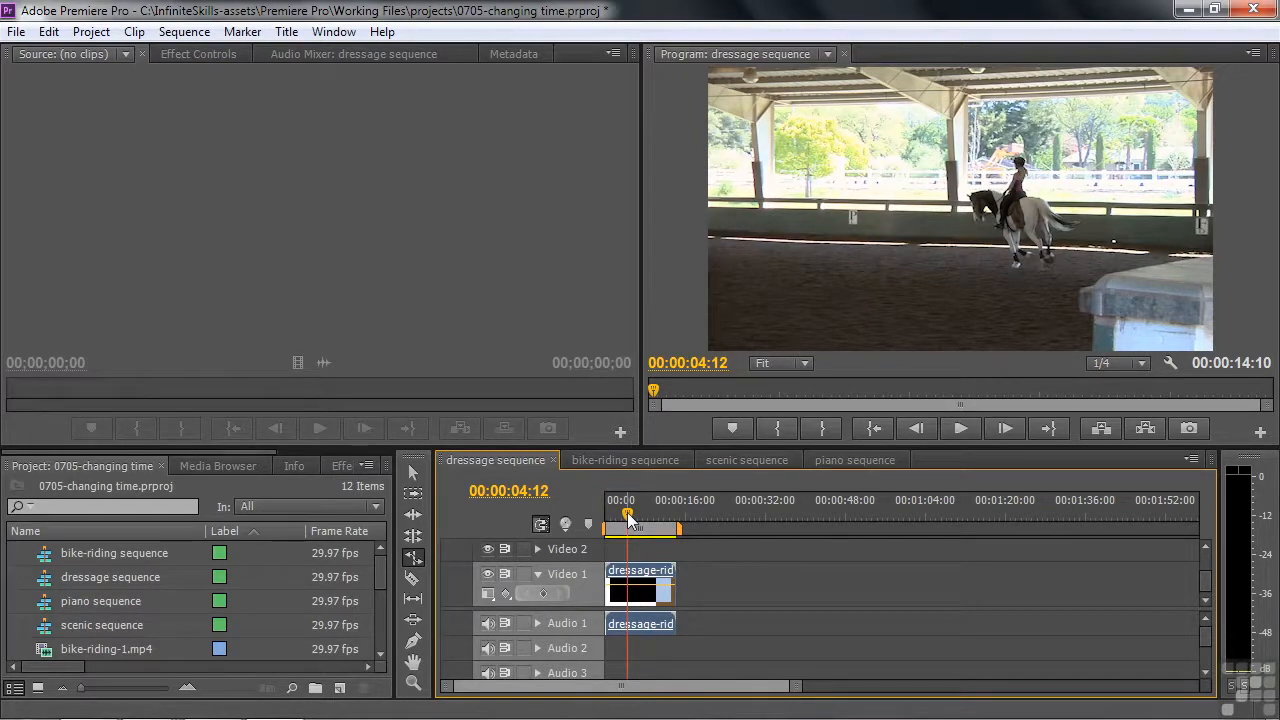
left_click(200, 55)
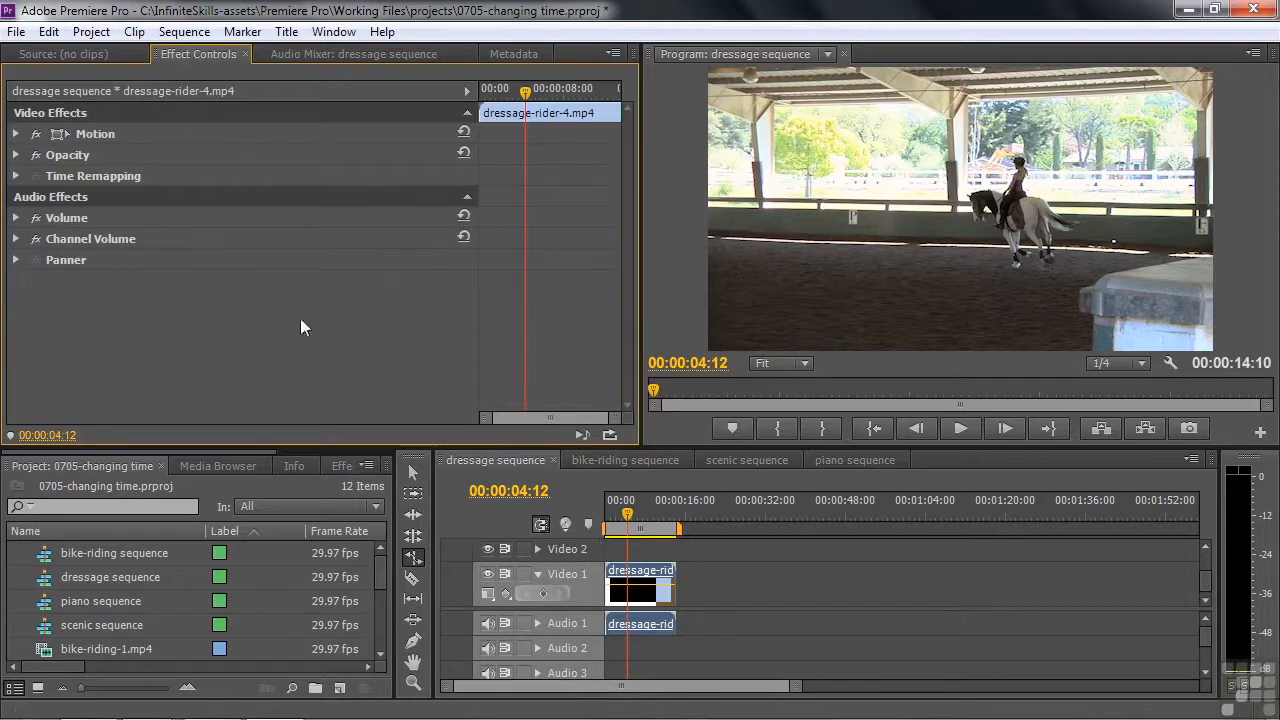
left_click(70, 56)
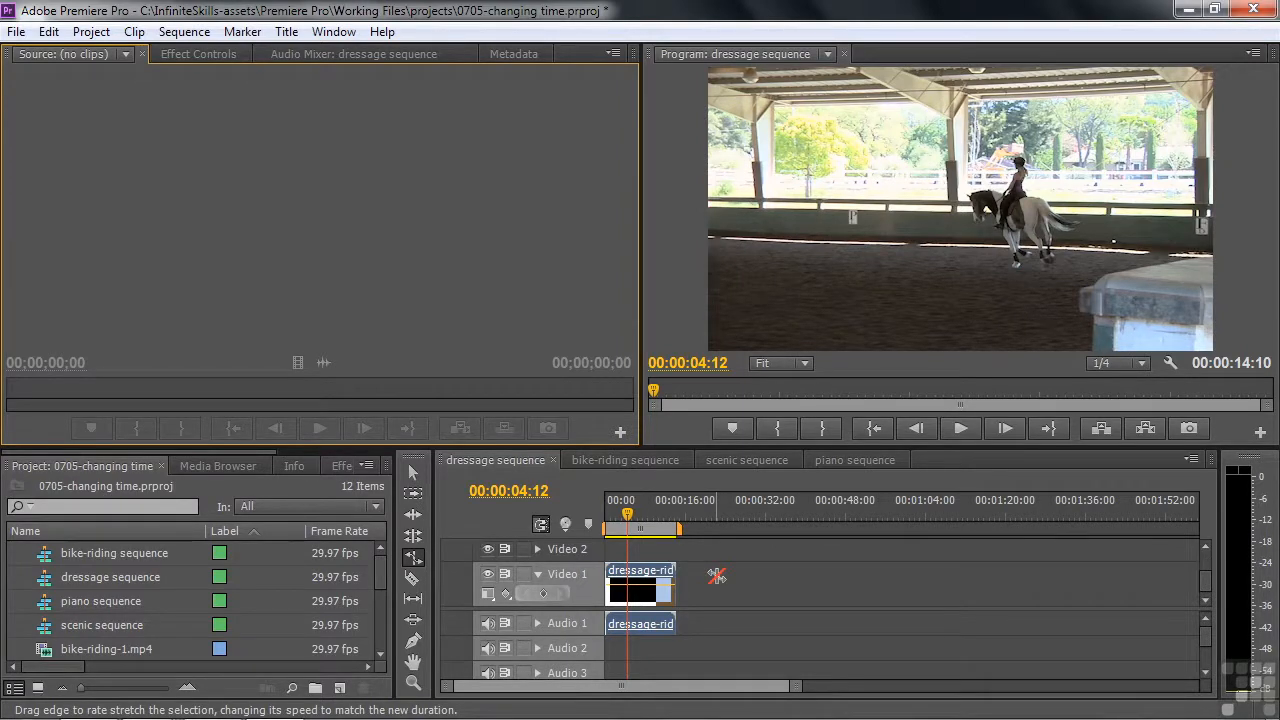
Step: Open the bike-riding sequence and play part of the first clip
left_click(625, 458)
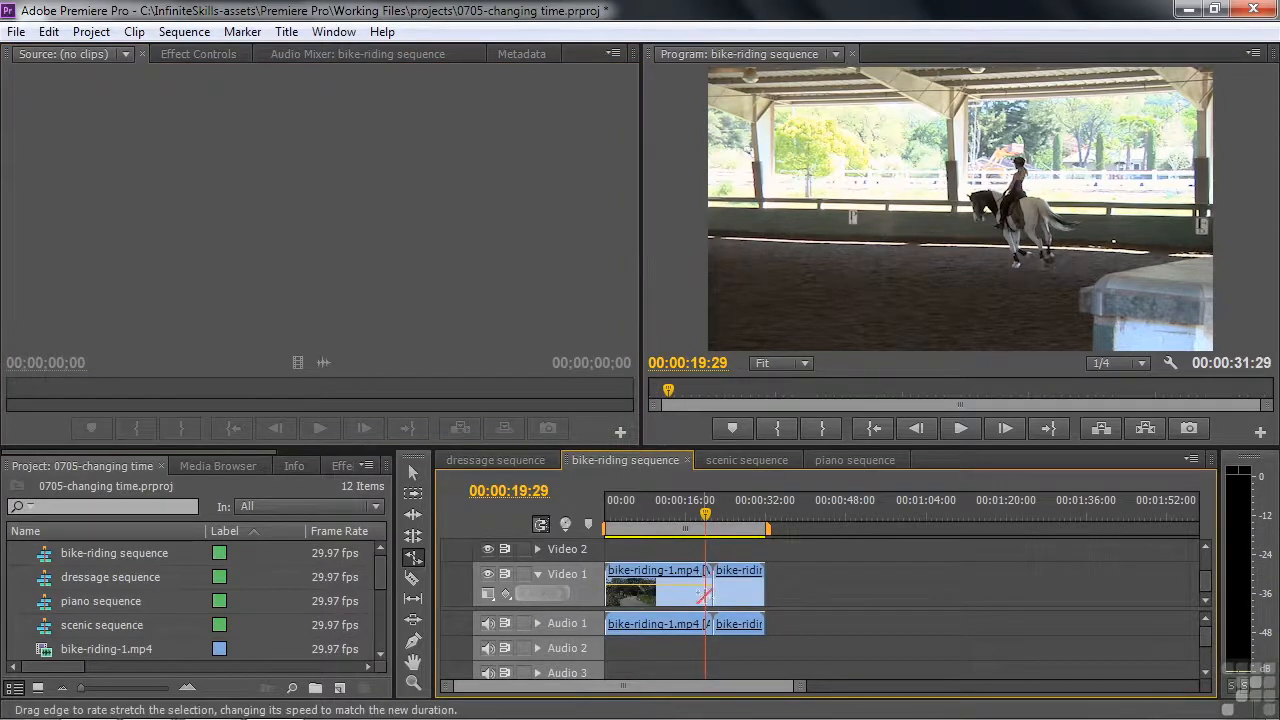
left_click_drag(707, 522, 664, 527)
key("space")
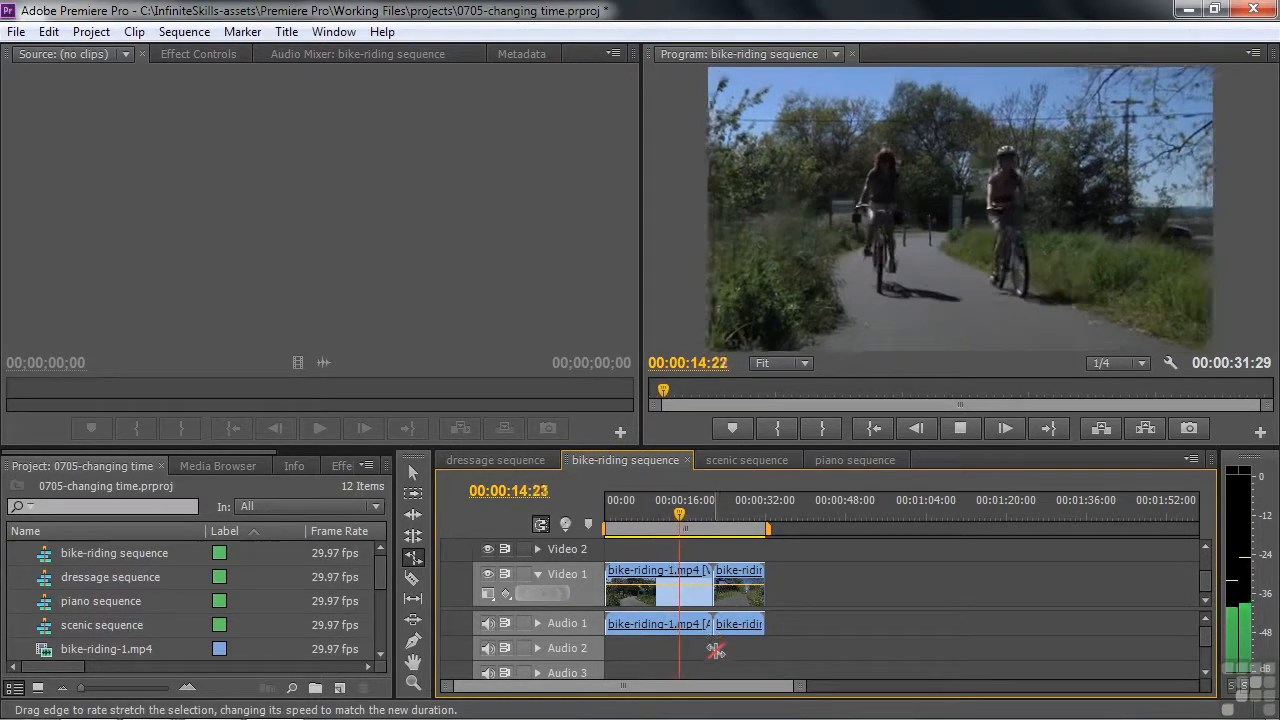
key("space")
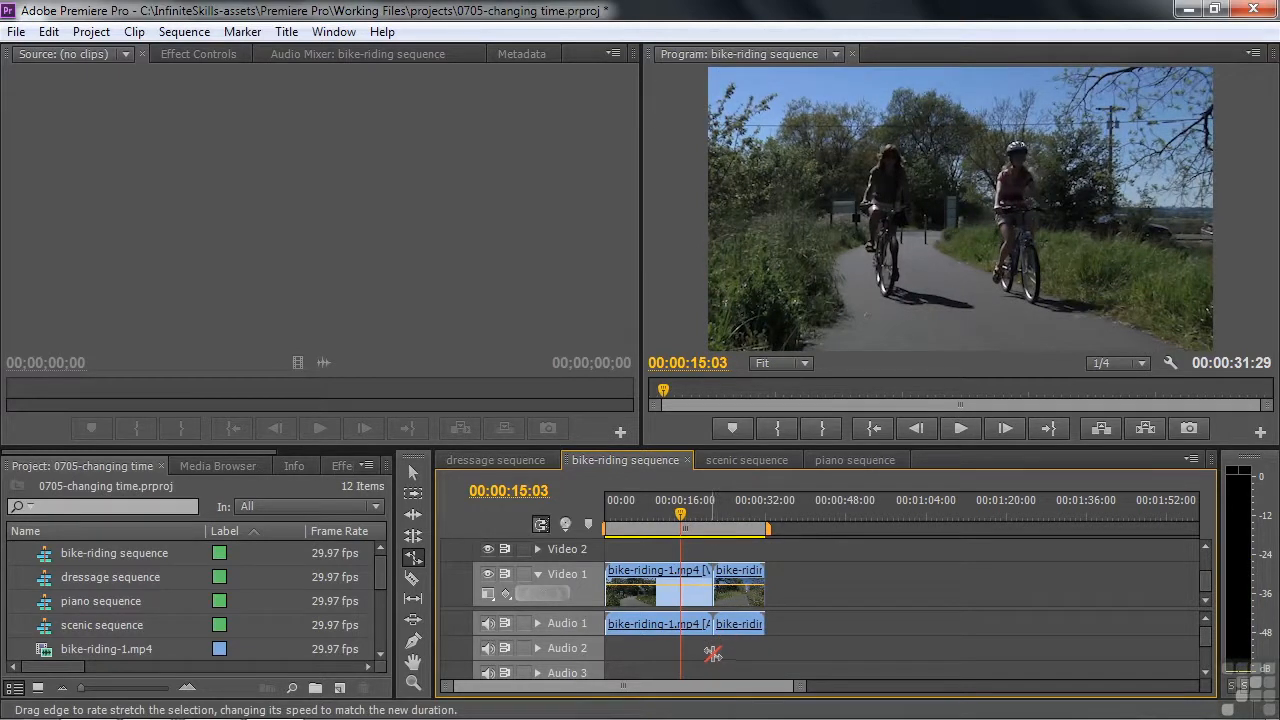
Step: Rate-stretch the end of bike-riding-2 out to about 00:00:39:22 and check its Speed/Duration settings
left_click_drag(766, 577, 803, 583)
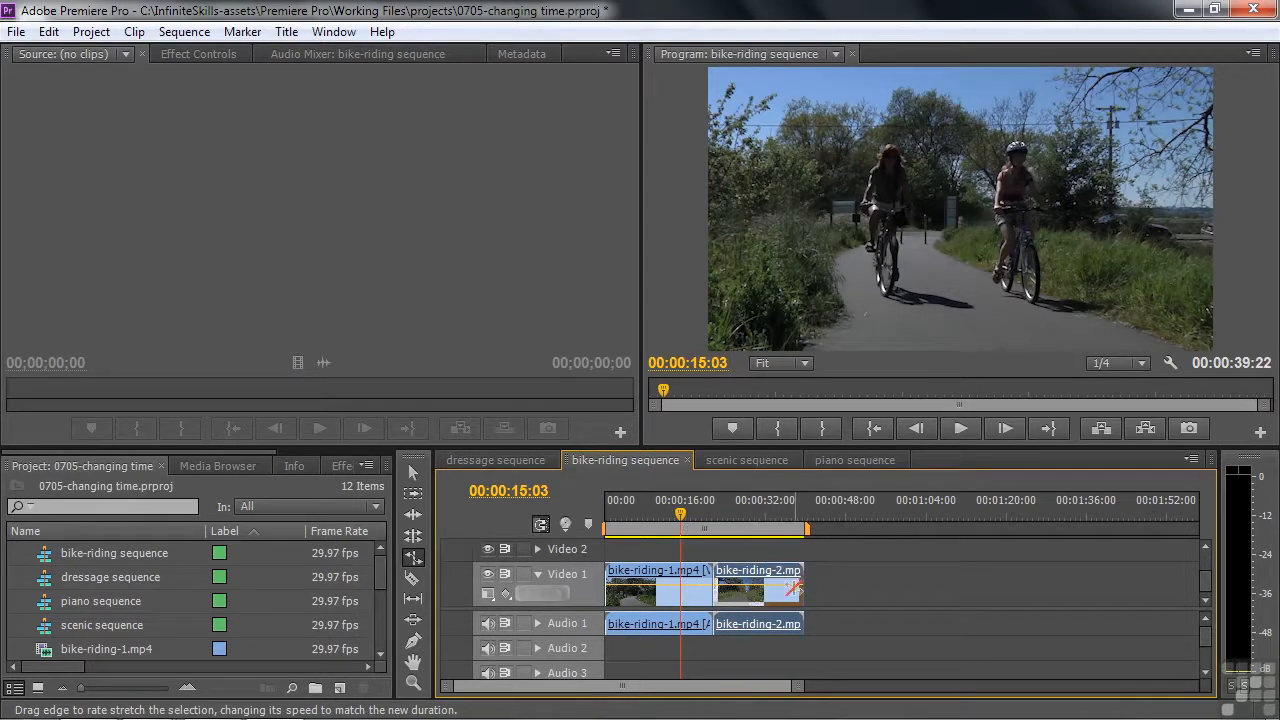
right_click(768, 586)
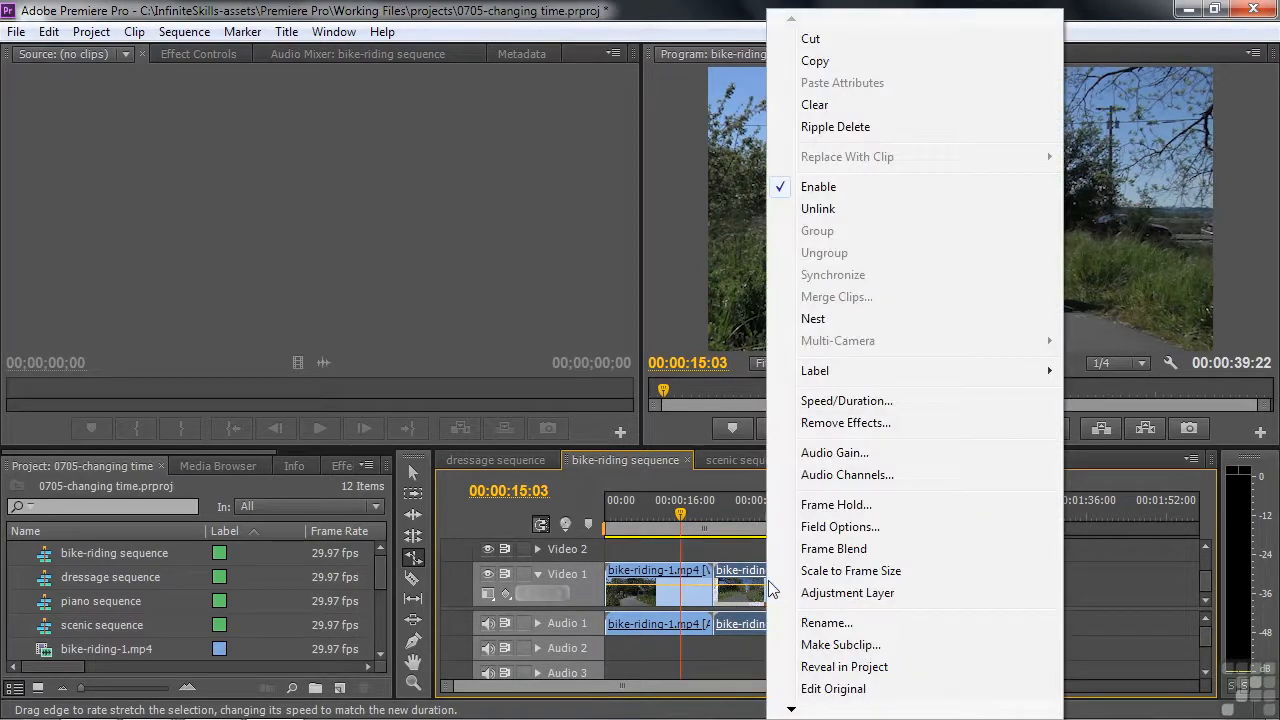
left_click(830, 400)
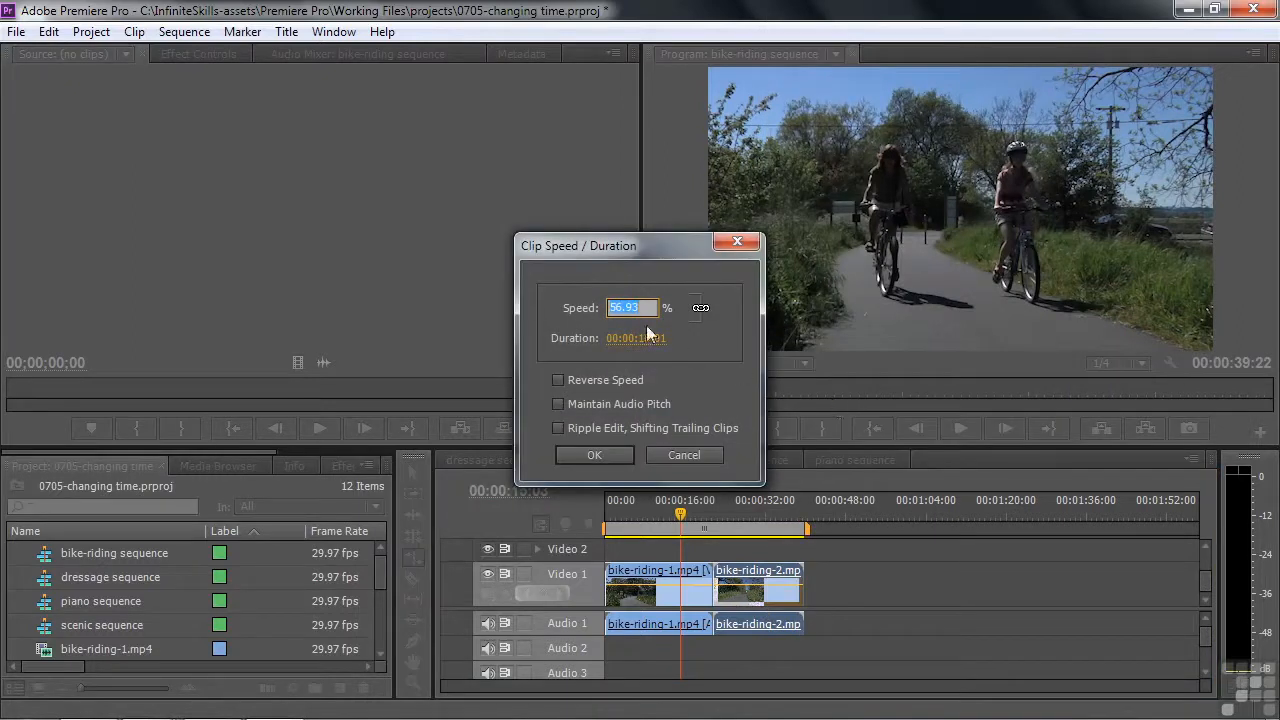
left_click(686, 455)
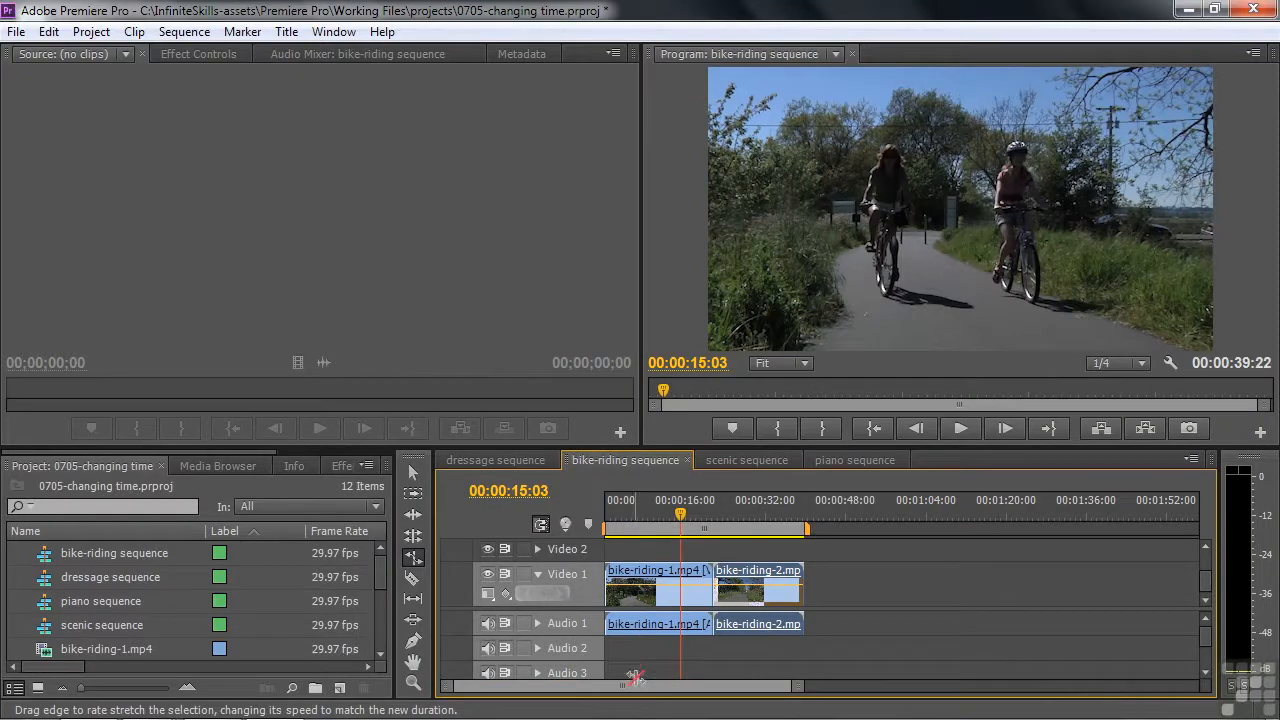
Step: Undo the 50% speed changes on both bike-riding clips
key("equal")
key("equal")
key("equal")
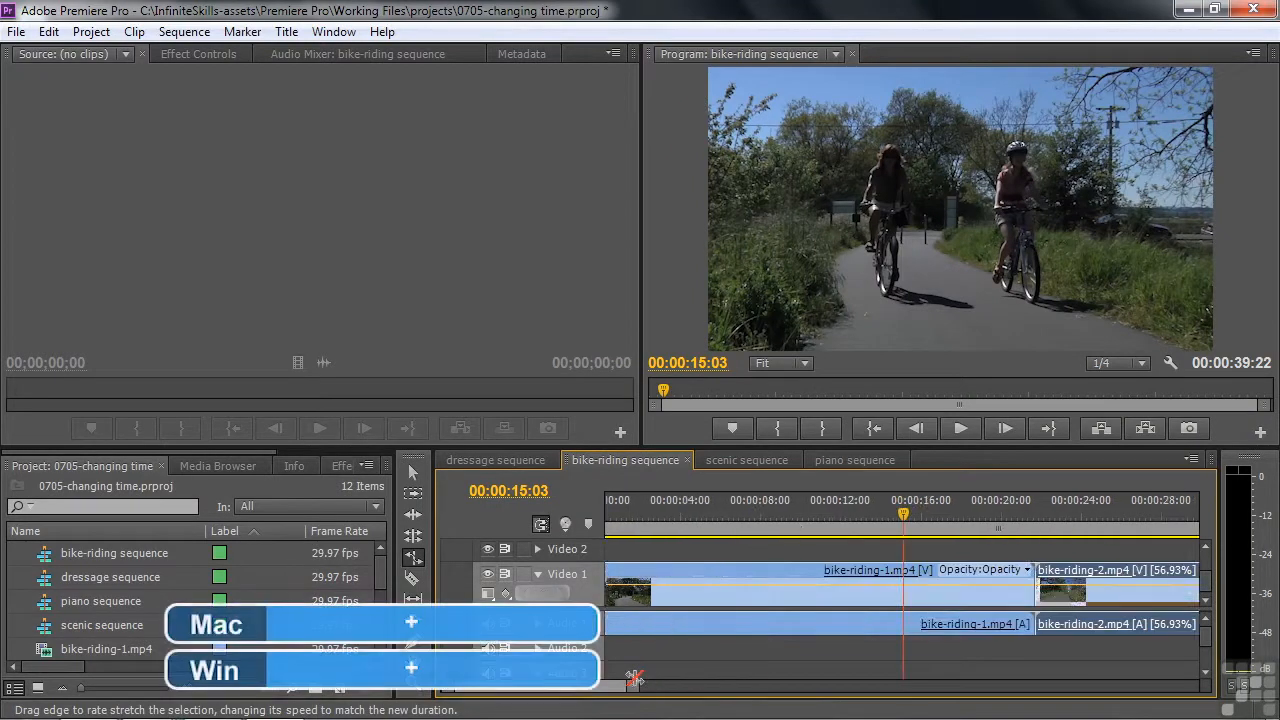
left_click_drag(544, 690, 560, 690)
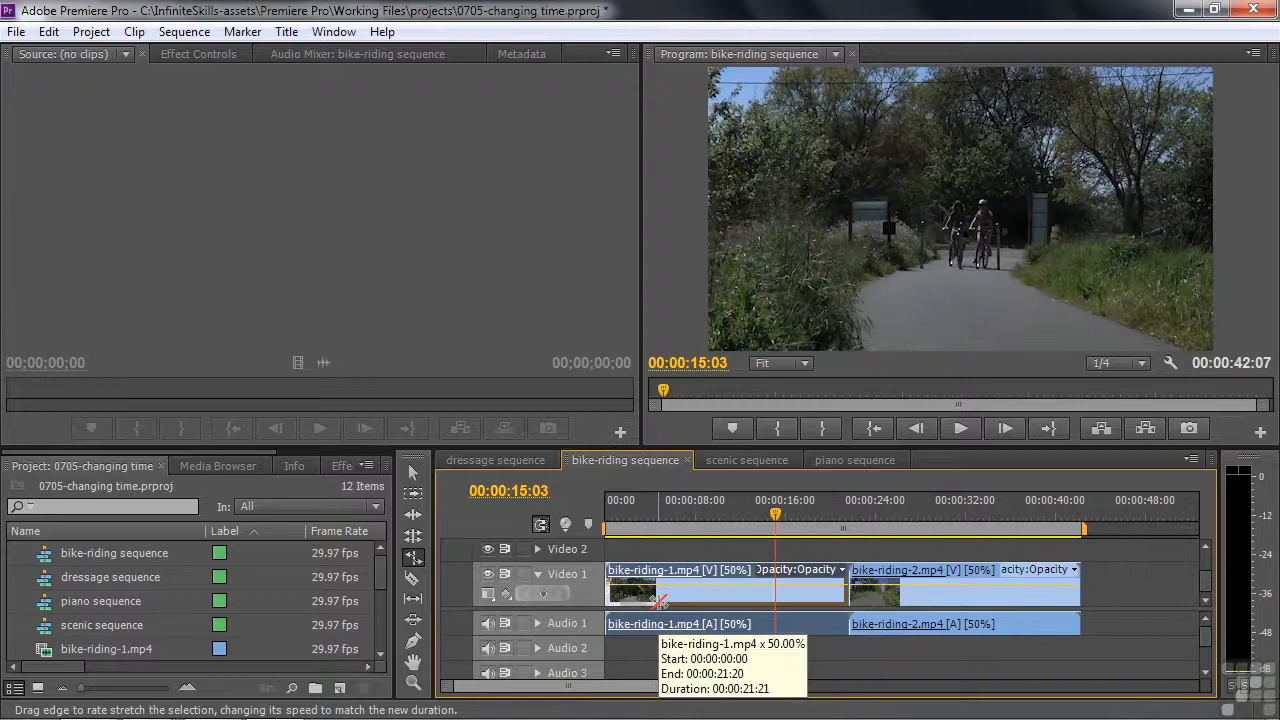
key("ctrl+z")
key("ctrl+z")
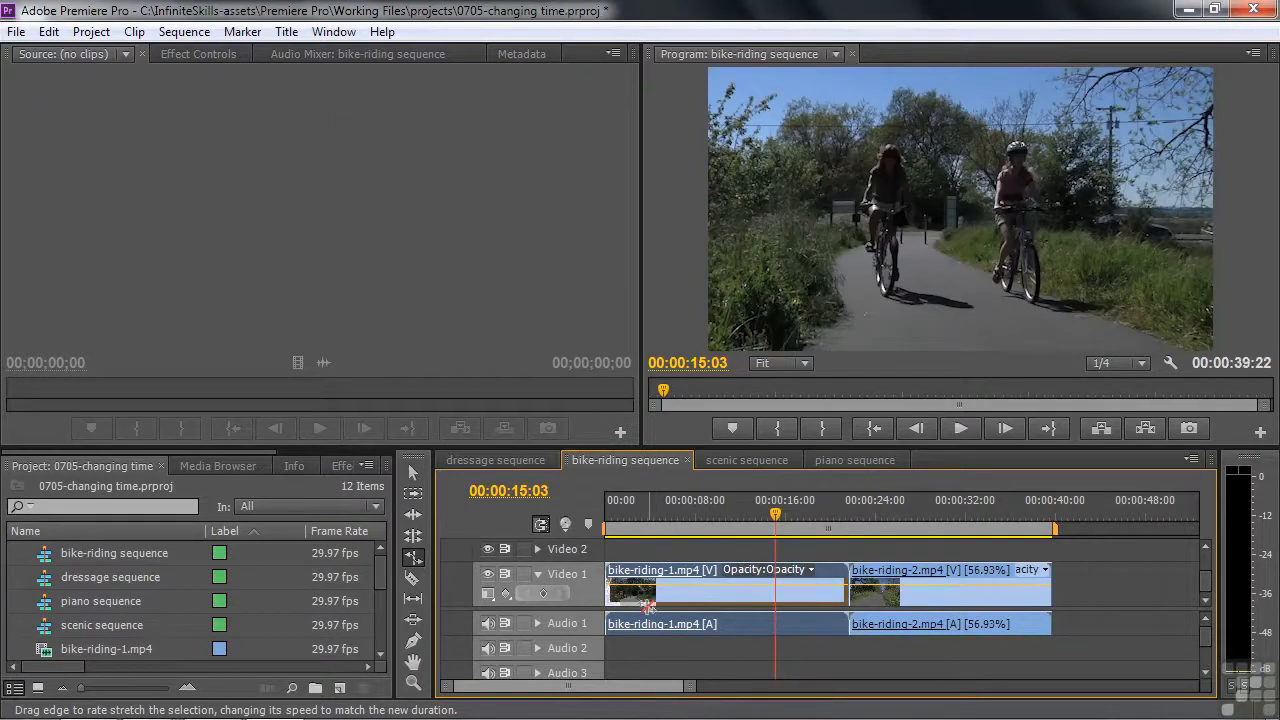
Step: Select bike-riding-2 and play a section of it to review its slowed motion
left_click(902, 579)
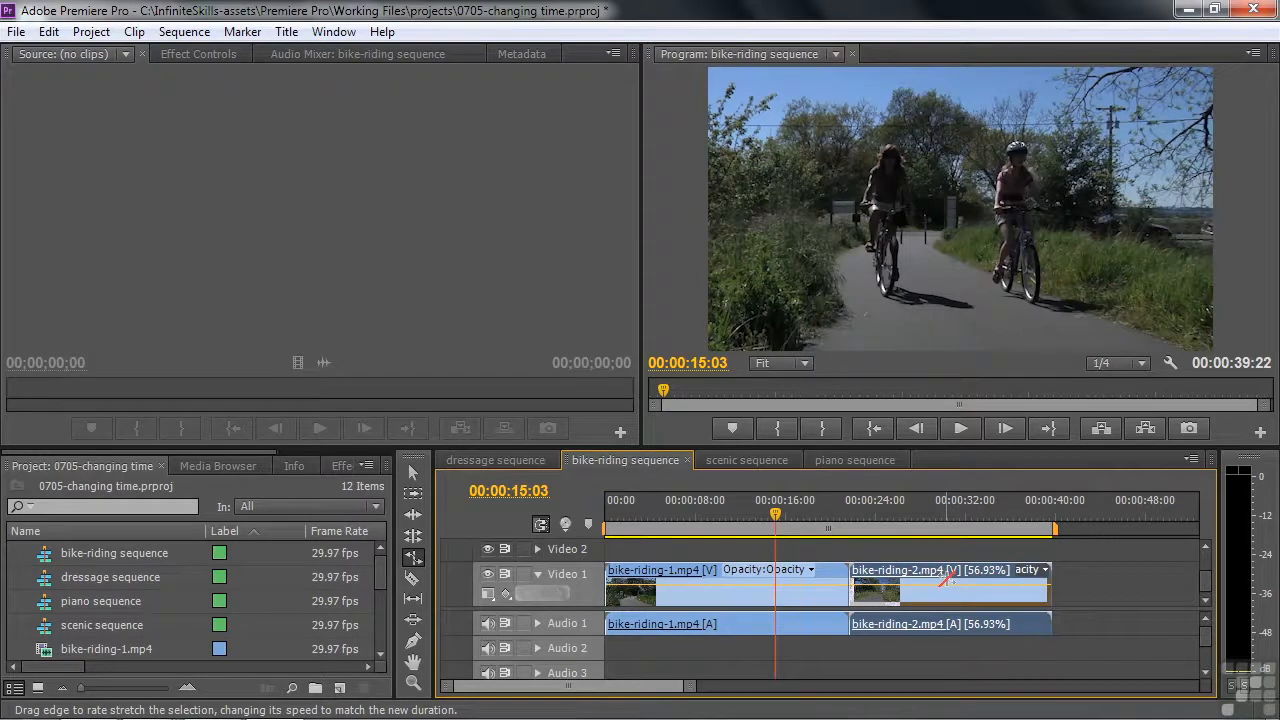
key("space")
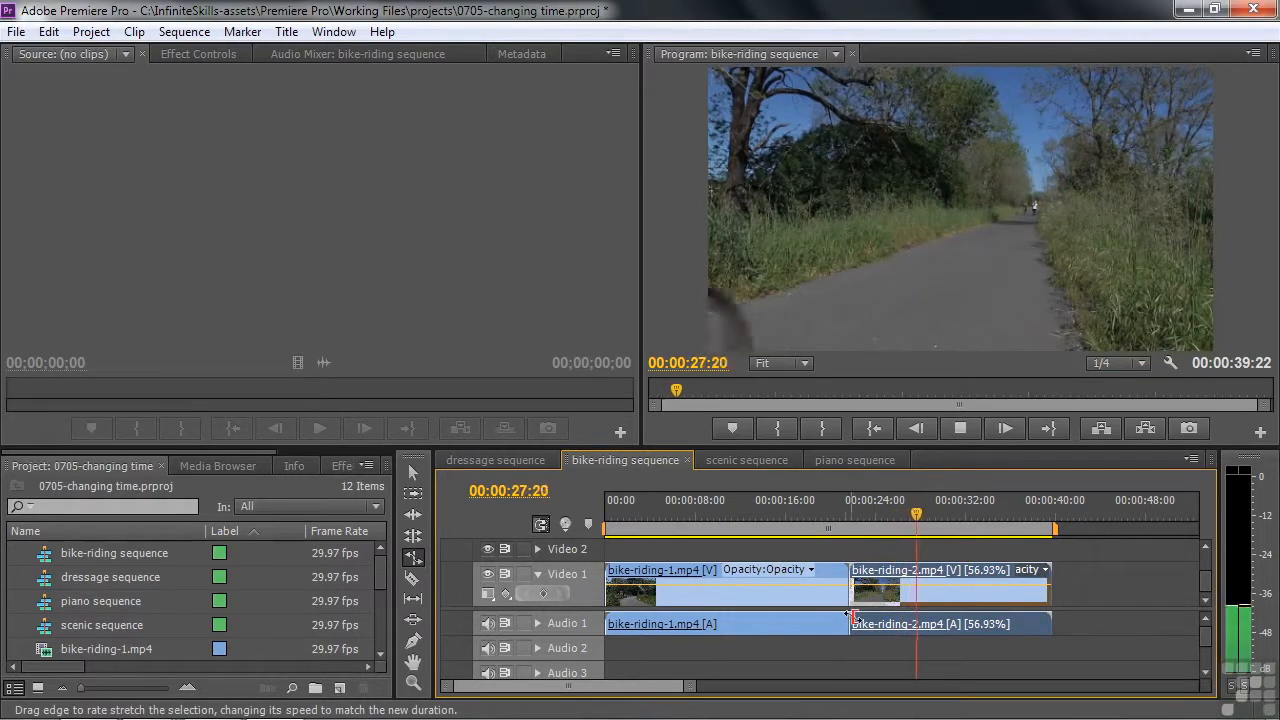
key("space")
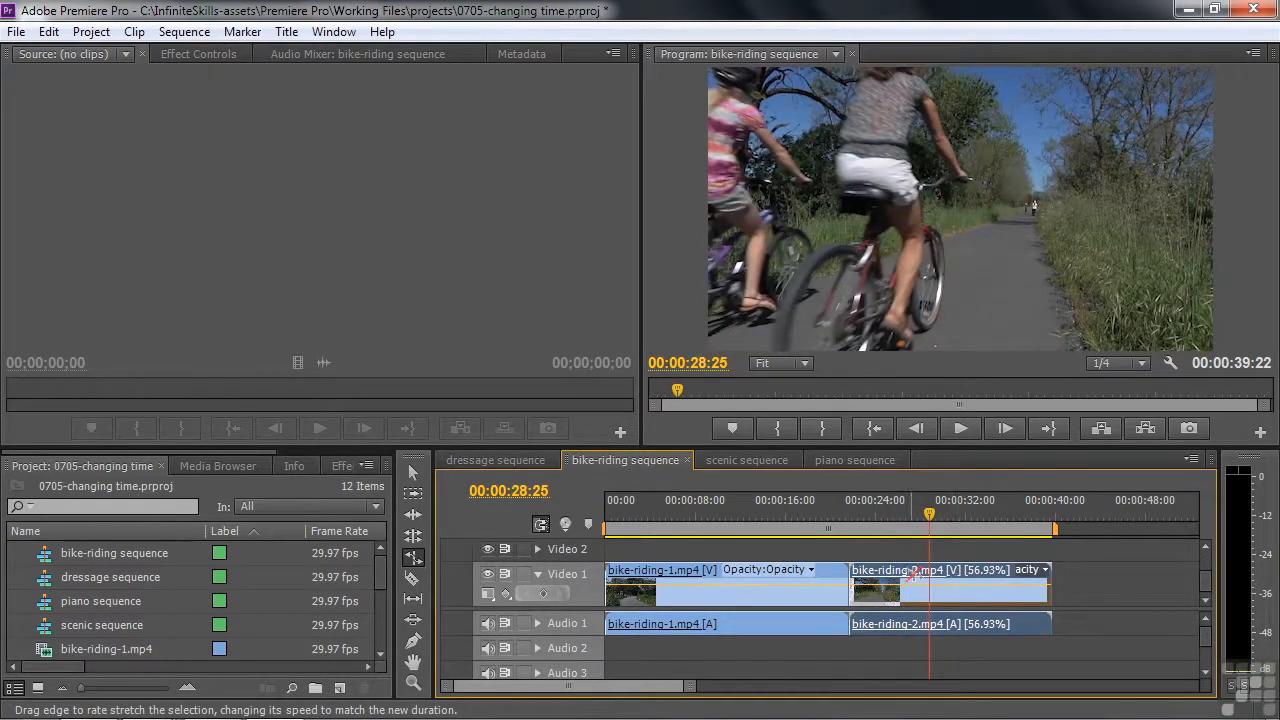
Step: Set bike-riding-2 to 200% speed with Maintain Audio Pitch enabled
right_click(929, 588)
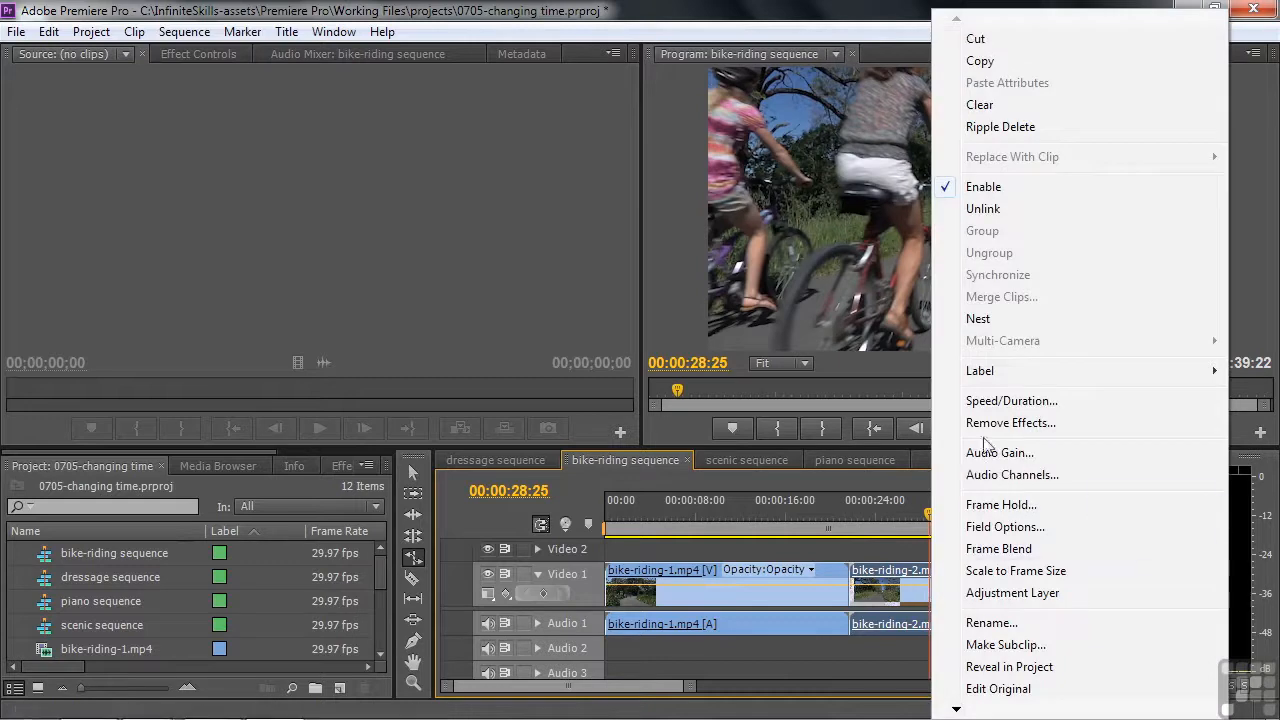
left_click(995, 401)
type("200")
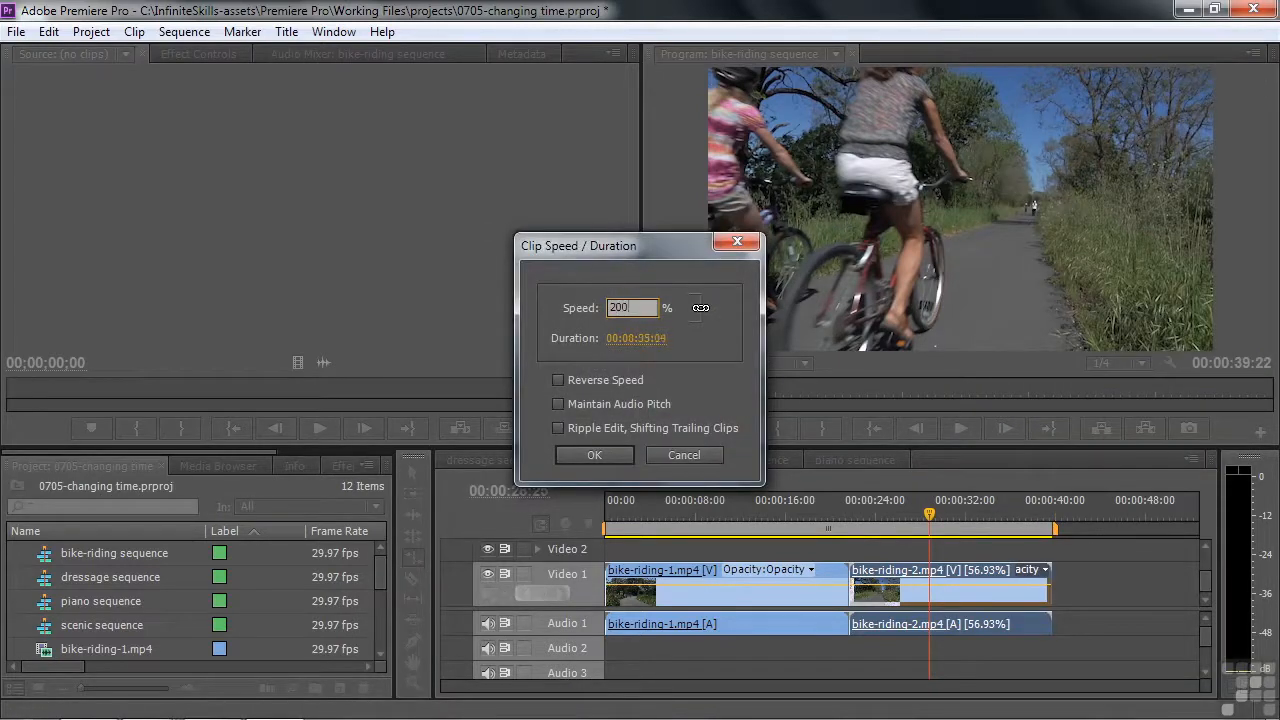
left_click(558, 404)
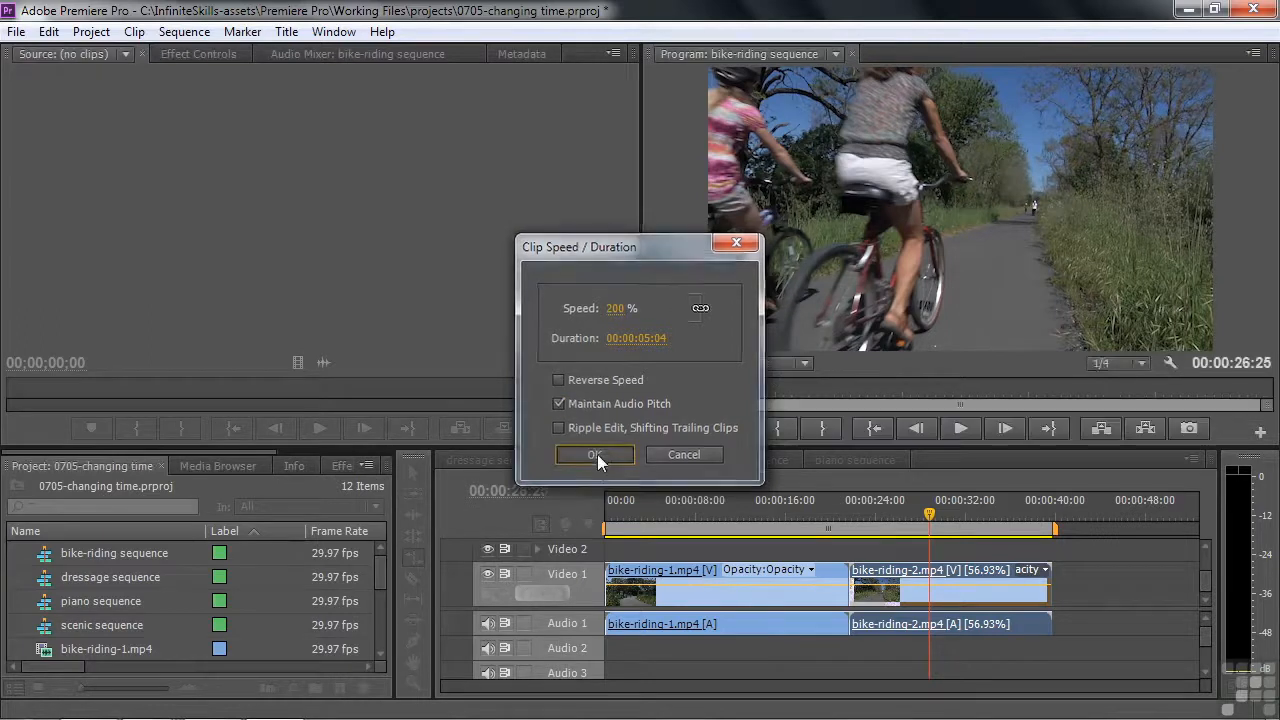
left_click(597, 454)
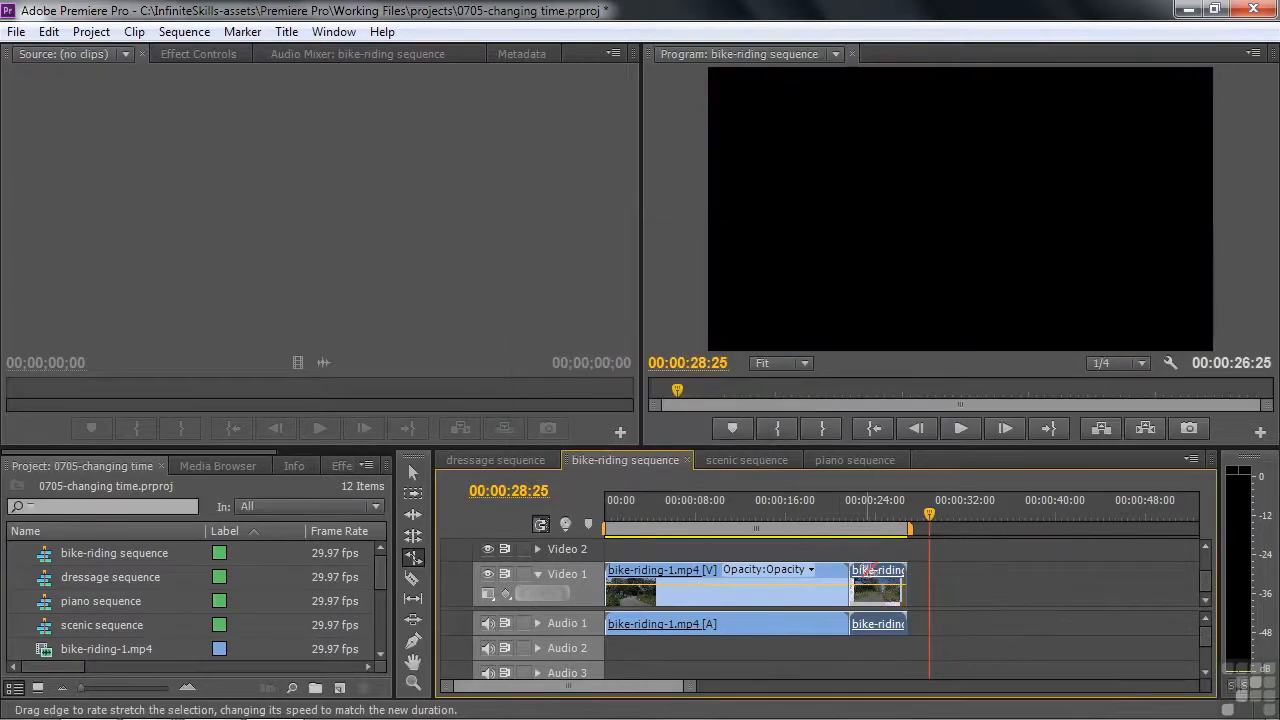
Step: Set bike-riding-1 to 200% speed with Maintain Audio Pitch enabled
right_click(750, 578)
left_click(835, 401)
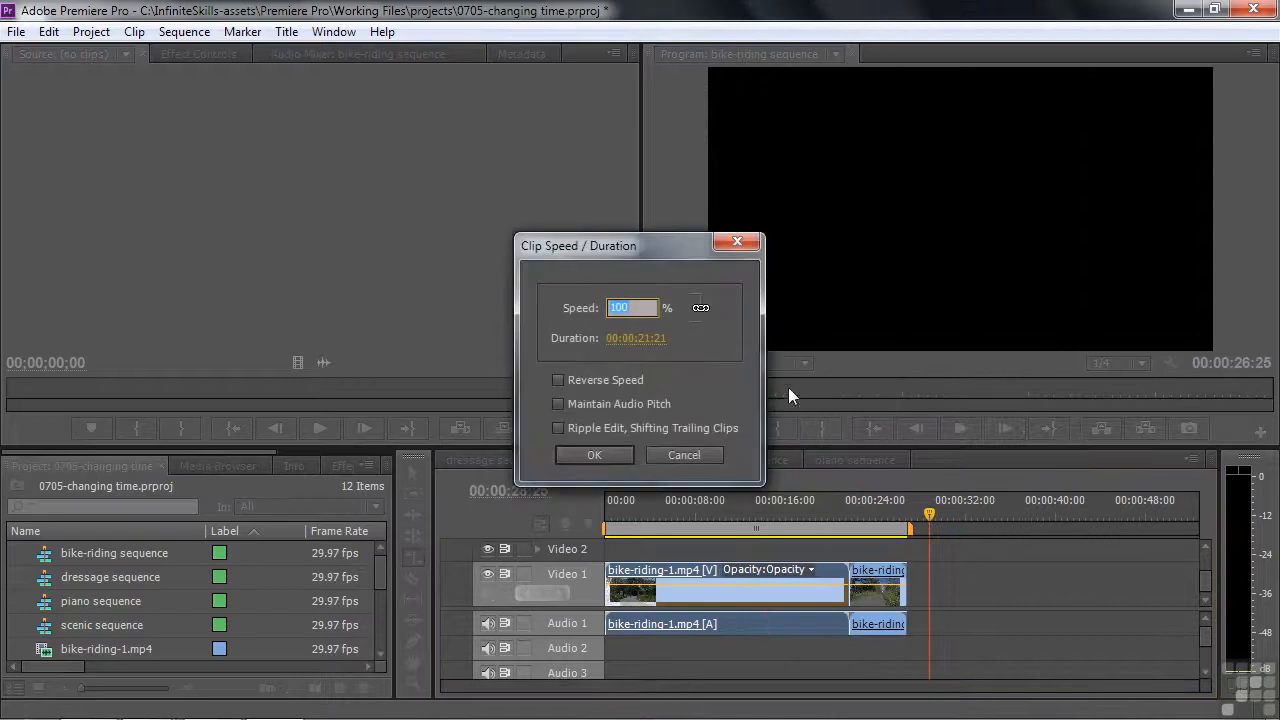
type("200")
left_click(560, 404)
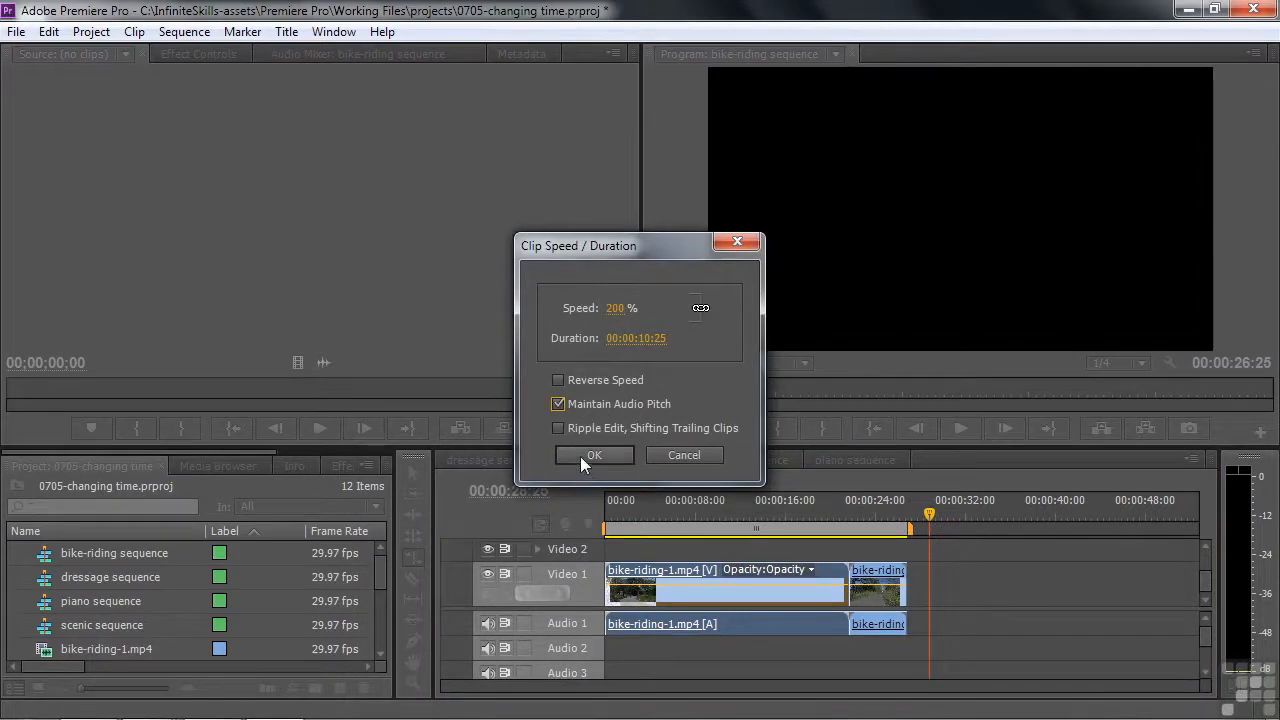
left_click(582, 455)
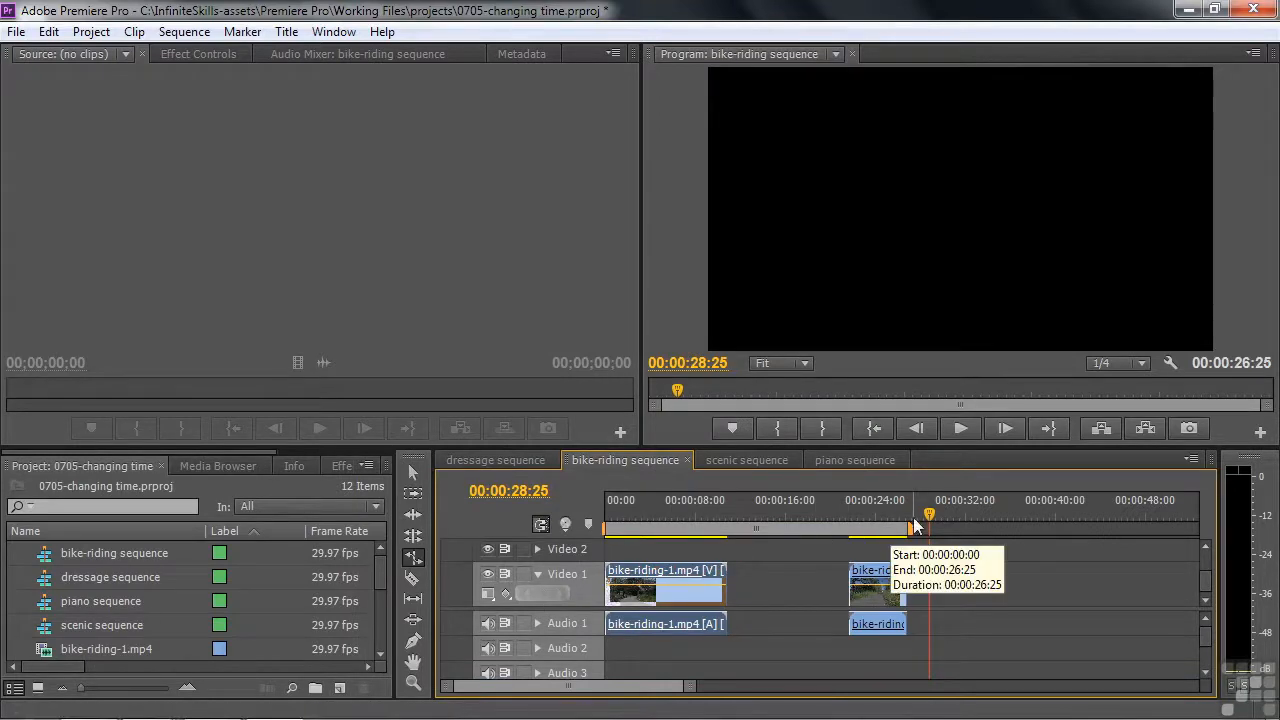
Step: Ripple-trim the start of bike-riding-1 to 00:00:05:23 and close the gap before bike-riding-2
left_click_drag(928, 520, 670, 531)
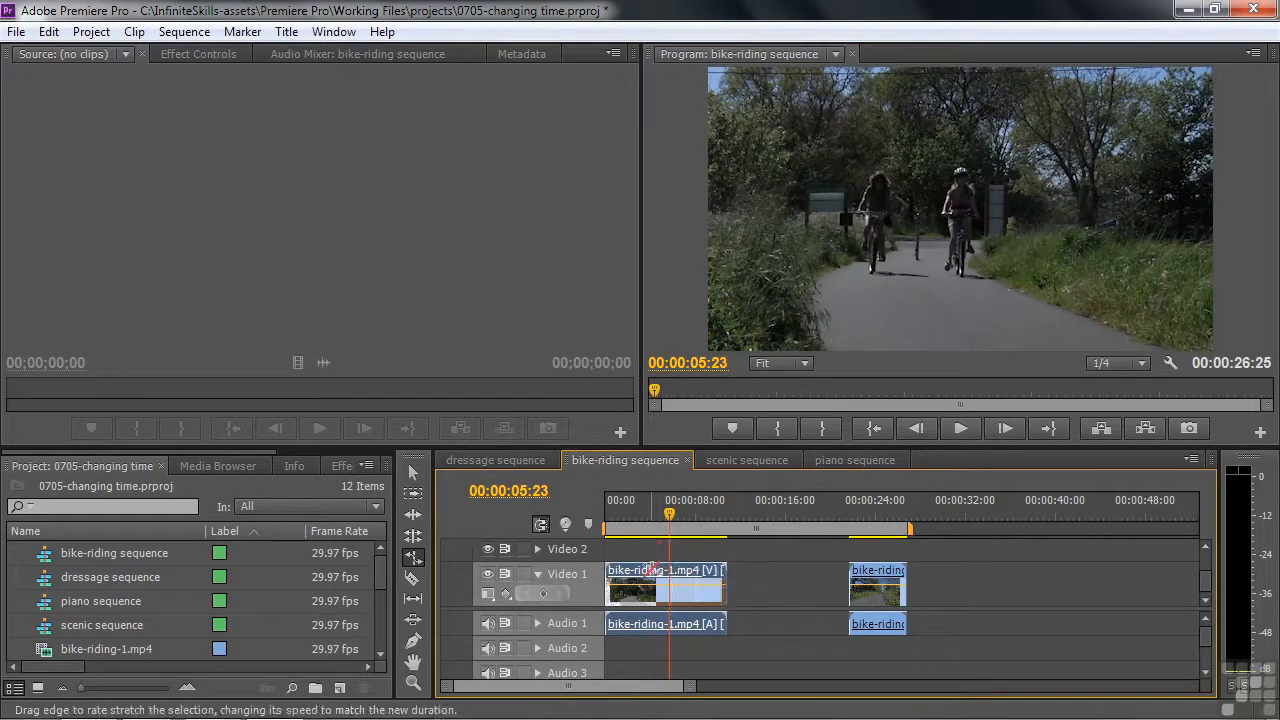
left_click(418, 473)
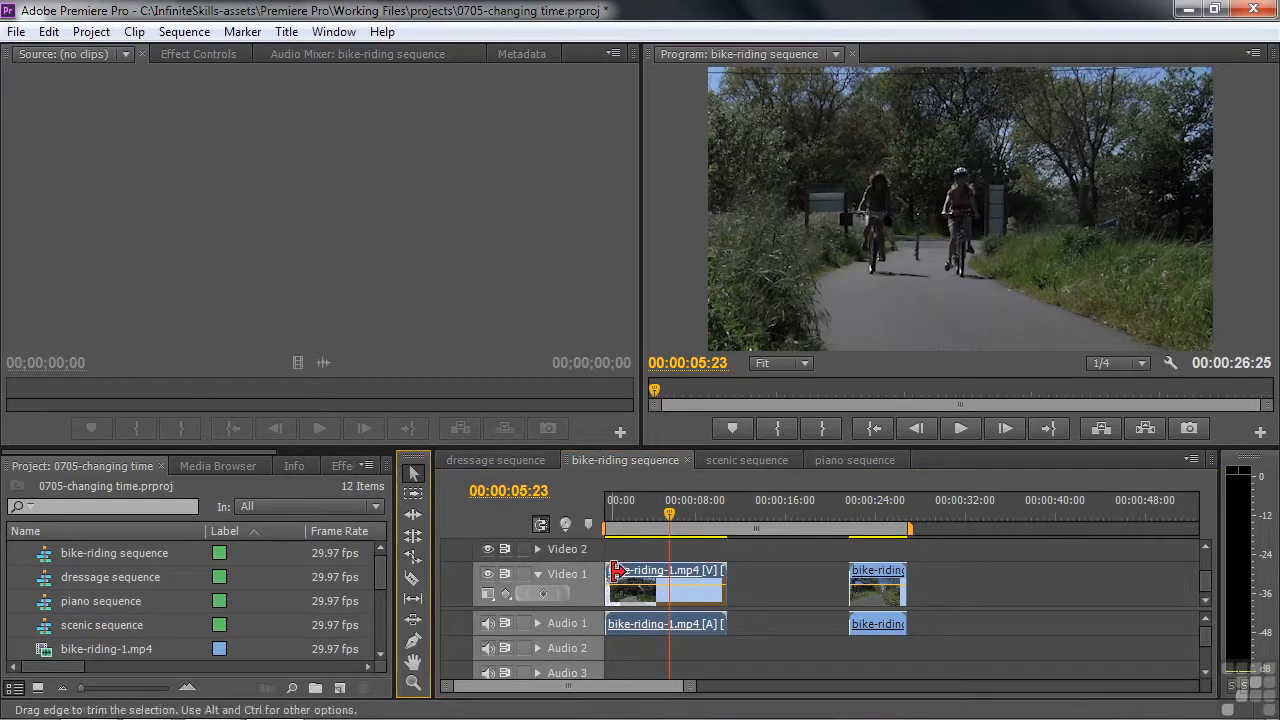
key("ctrl")
left_click_drag(617, 571, 676, 577)
left_click(800, 574)
left_click_drag(800, 574, 681, 577)
Step: Ripple-trim the start of bike-riding-2 to 00:00:06:17 and the end of bike-riding-1 to 00:00:03:08
left_click_drag(670, 516, 680, 525)
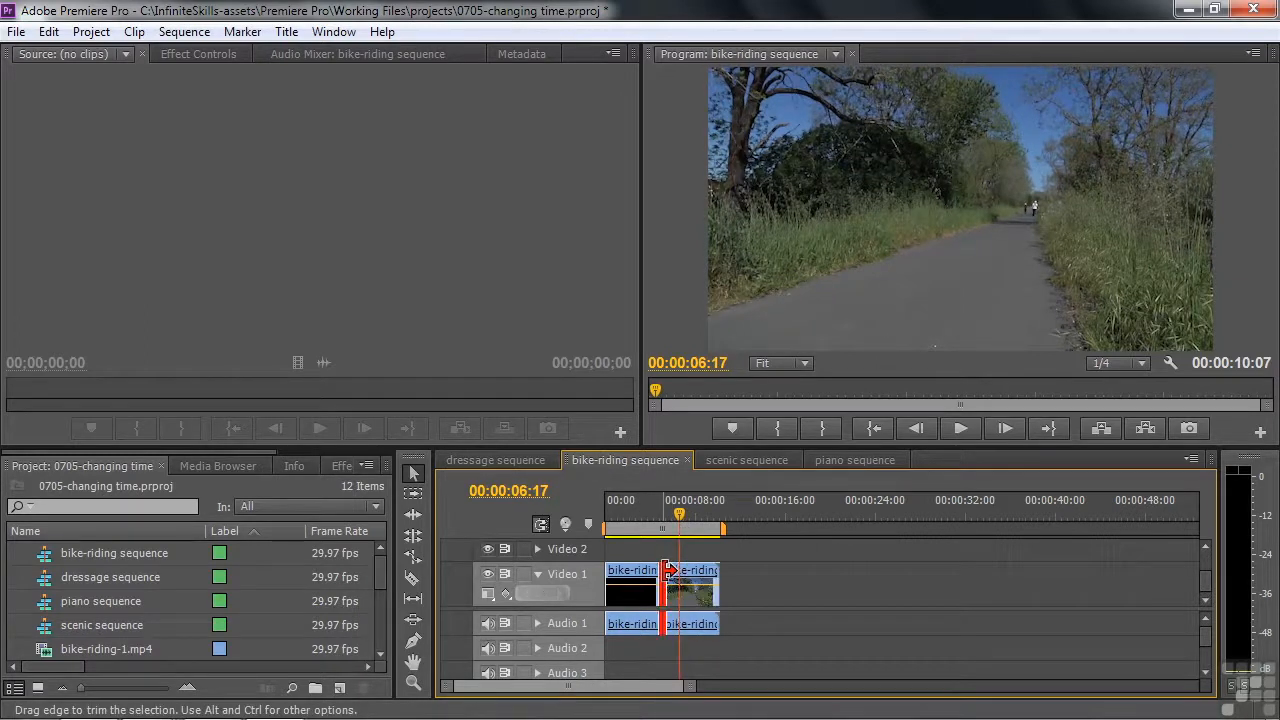
left_click_drag(673, 568, 641, 533)
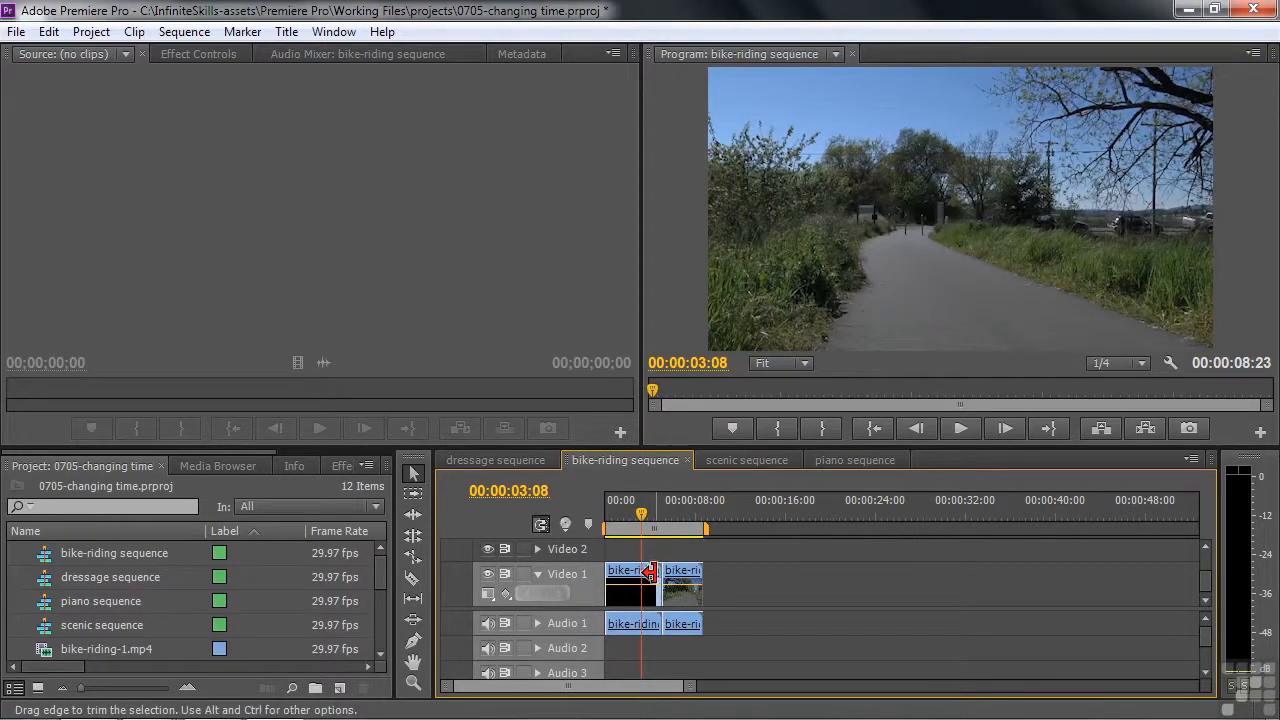
left_click_drag(650, 572, 638, 572)
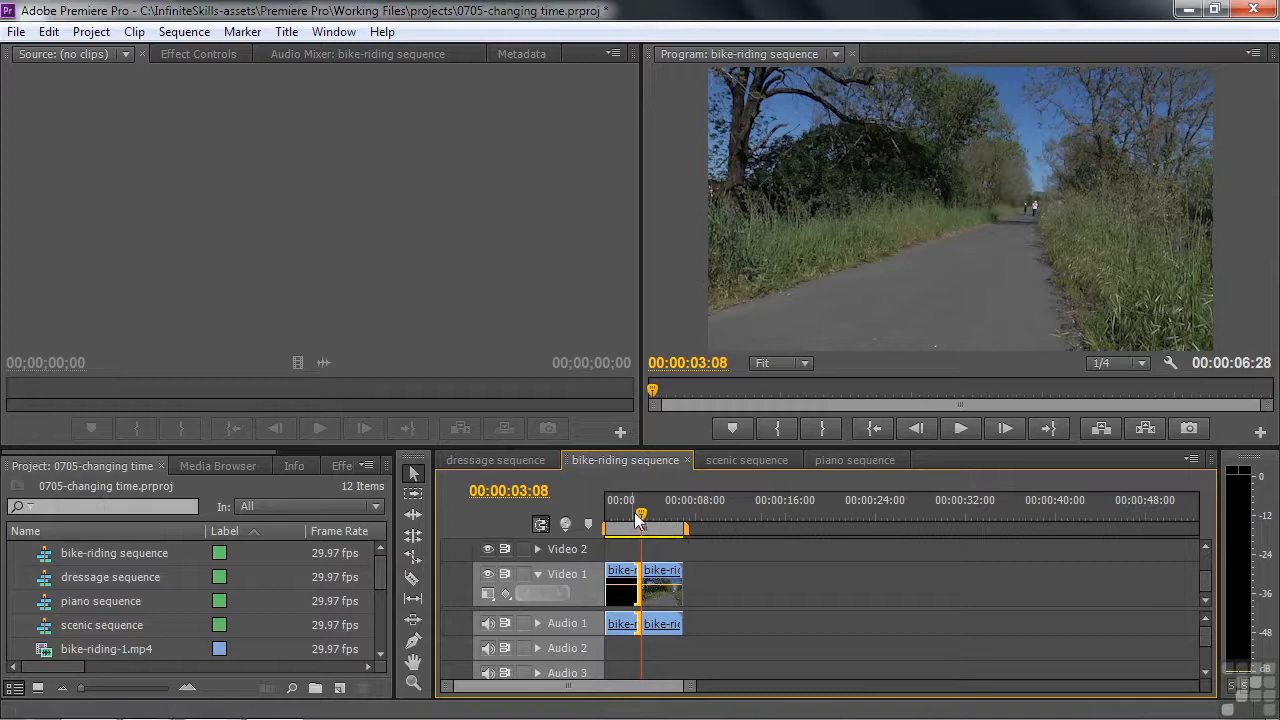
Step: Play back the trimmed bike-riding sequence from its start to review the cut between the two clips
left_click_drag(641, 514, 580, 526)
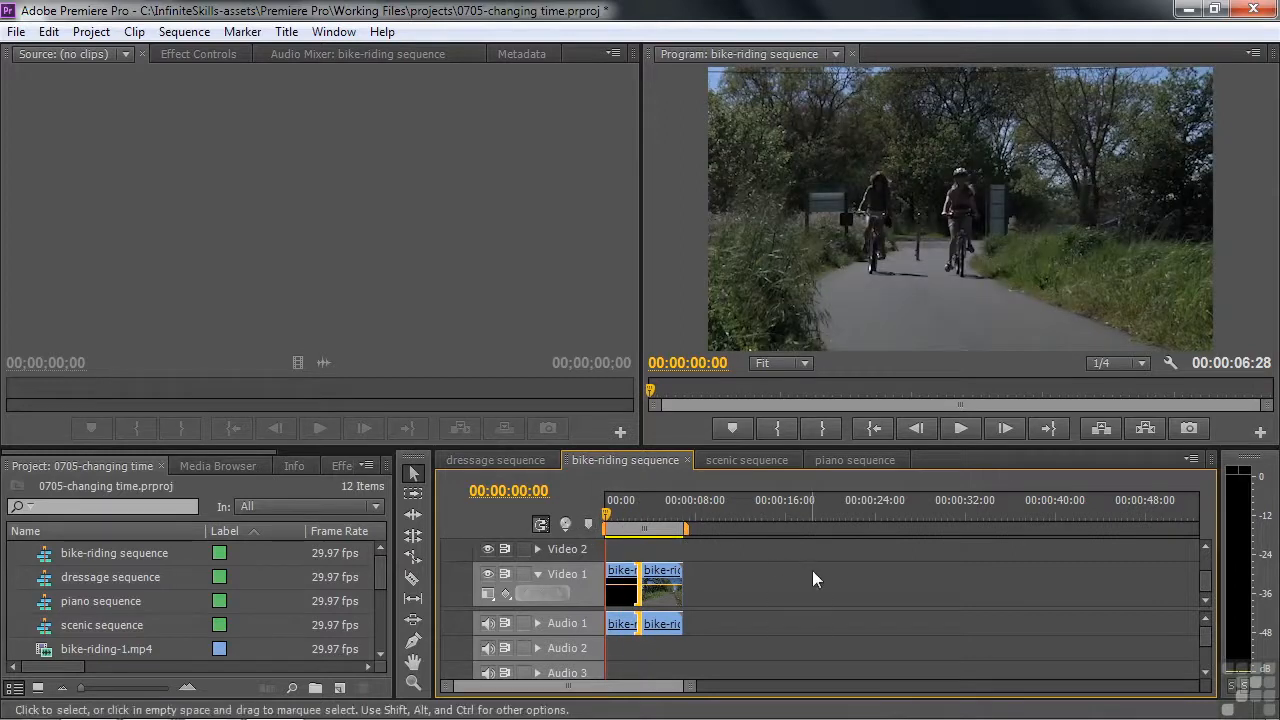
key("Return")
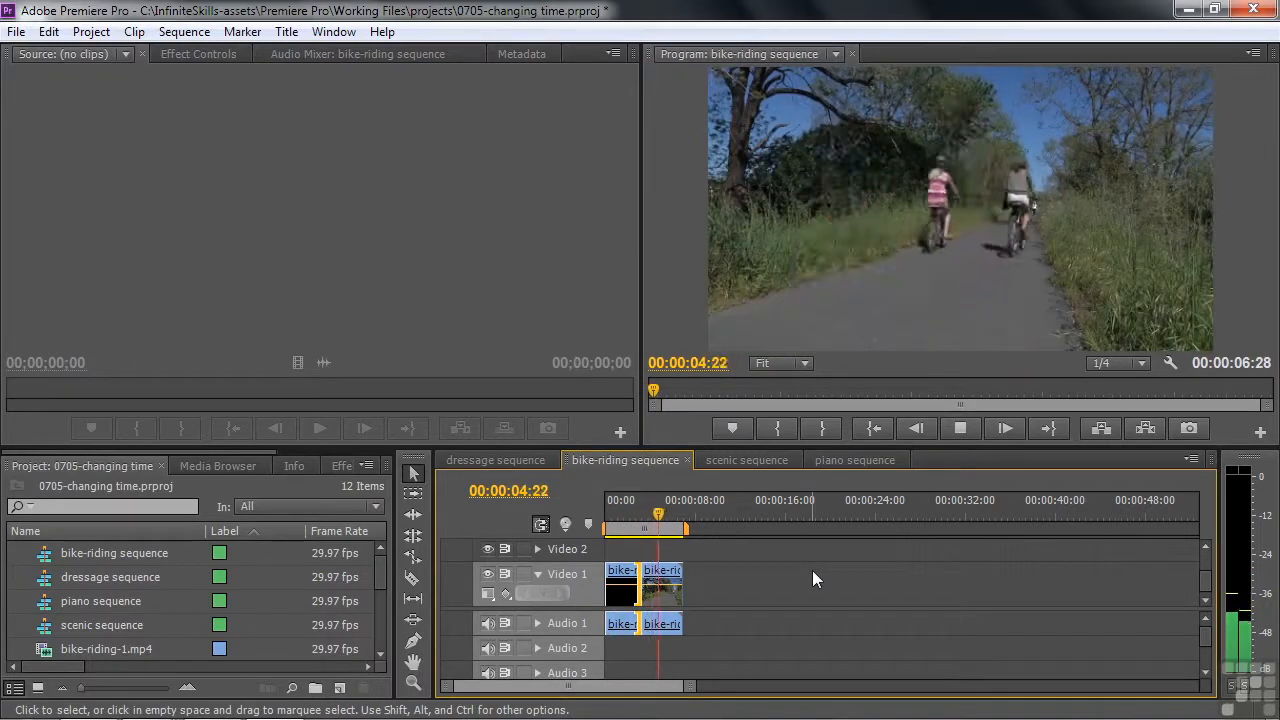
key("space")
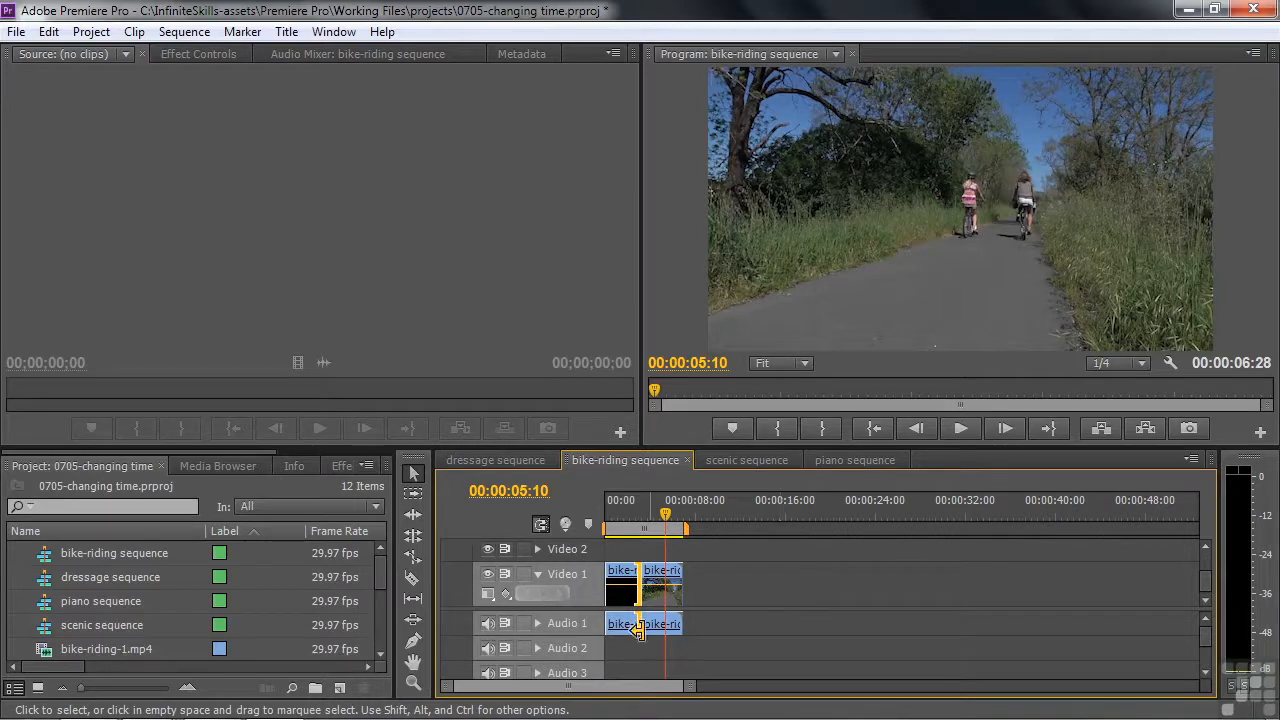
Step: Open the Speed/Duration settings for the five project clips from bike-riding-1.mp4 to piano-4.mp4, and close them without changes
left_click_drag(380, 576, 380, 595)
scroll(378, 598, "down", 2)
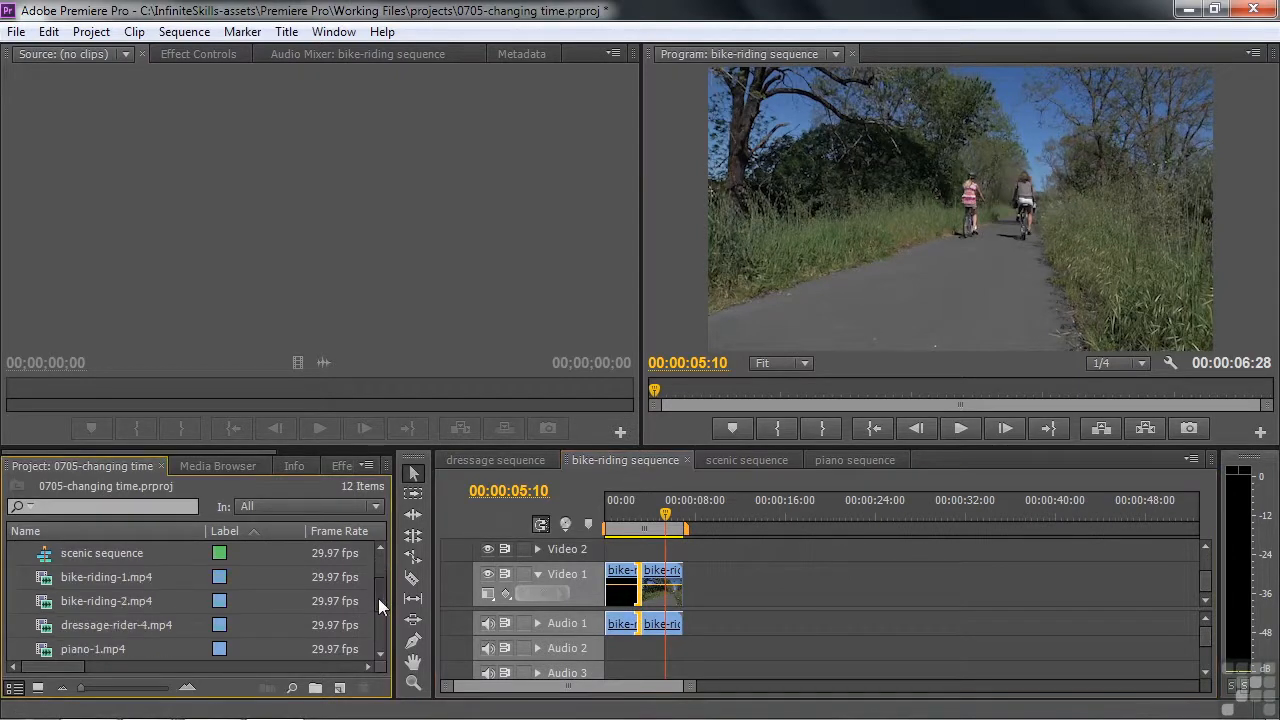
left_click(62, 556)
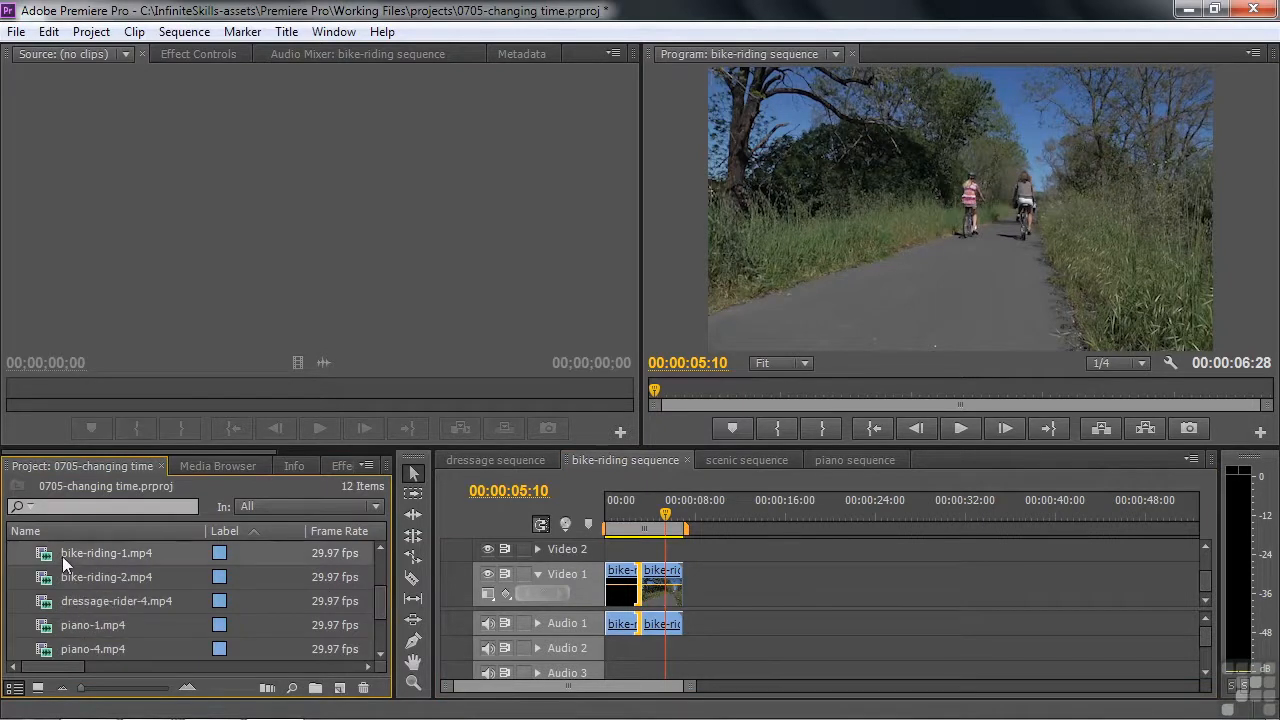
left_click(43, 649, "shift")
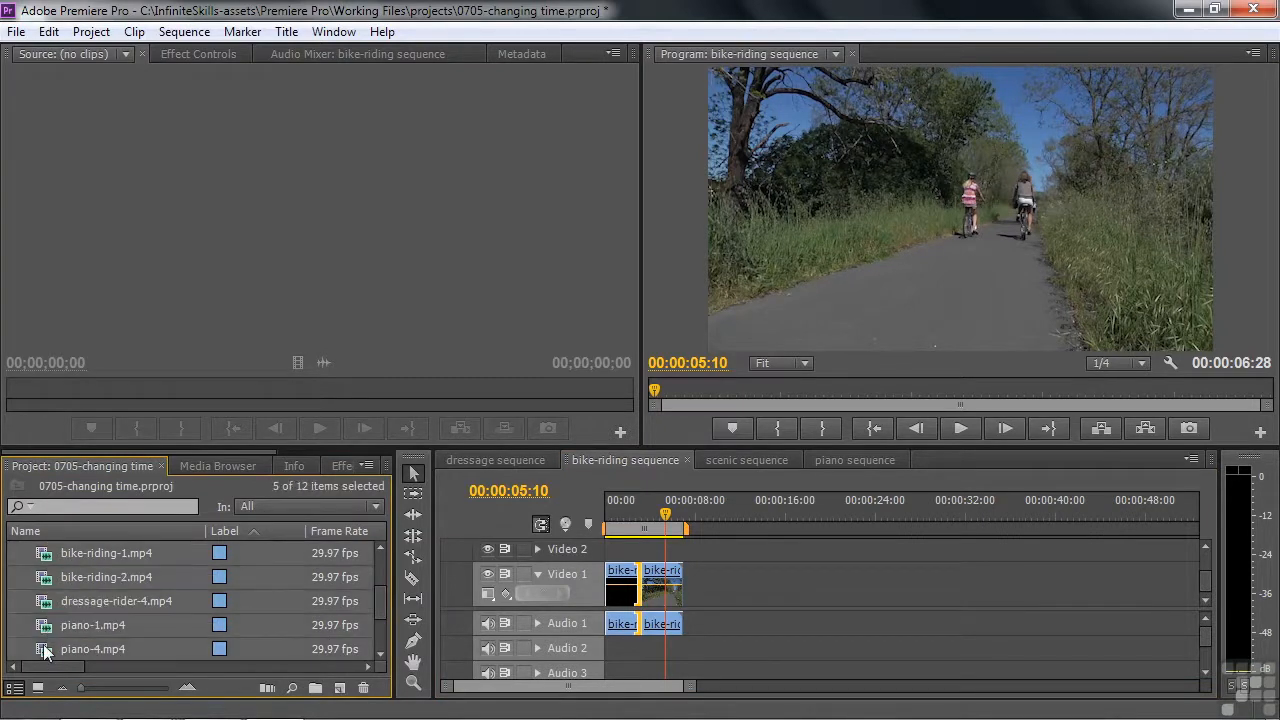
right_click(45, 602)
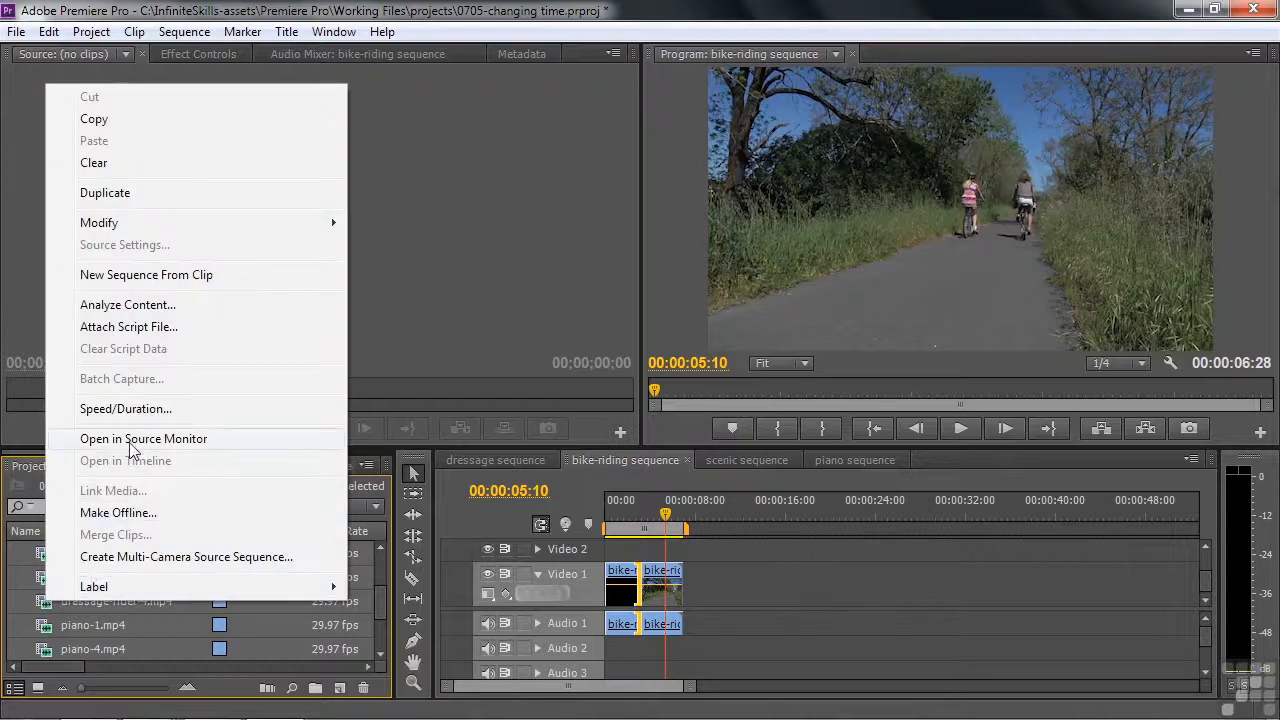
left_click(141, 408)
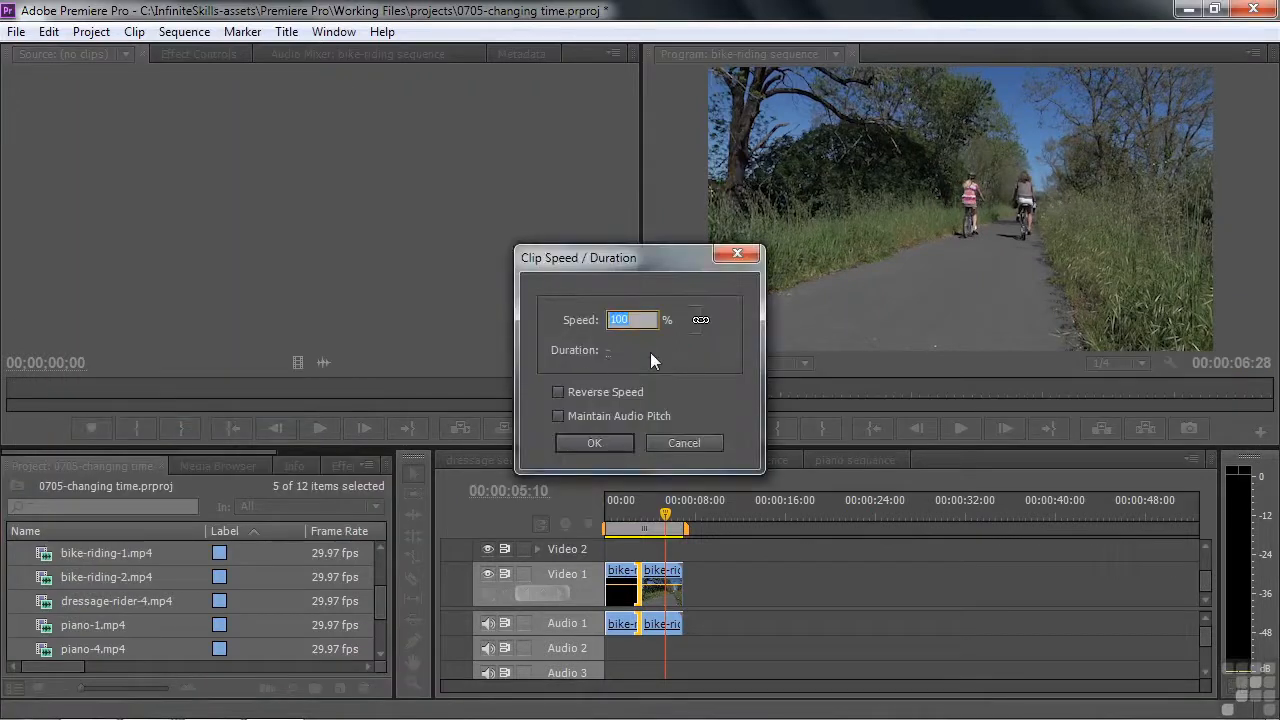
left_click(686, 442)
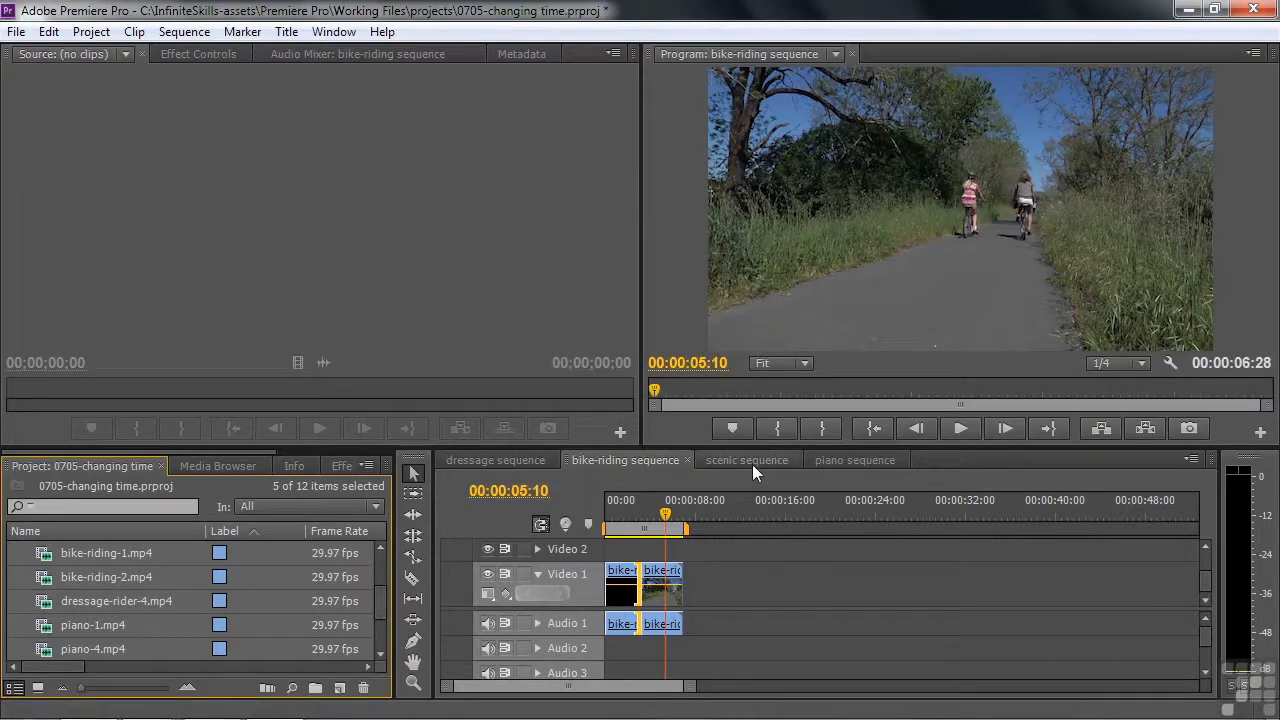
Step: In the scenic sequence, set scenic-4's duration to 00:00:16:19 with Maintain Audio Pitch and Ripple Edit, Shifting Trailing Clips enabled
left_click(752, 464)
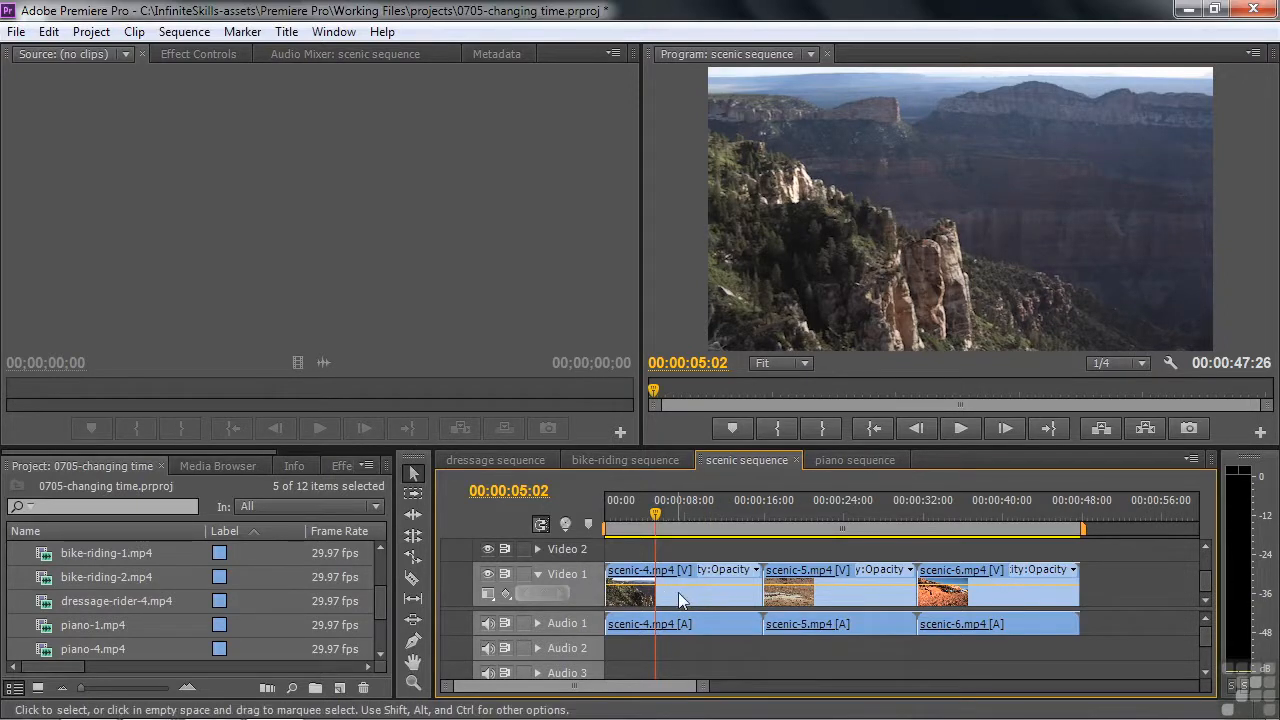
right_click(680, 598)
left_click(765, 401)
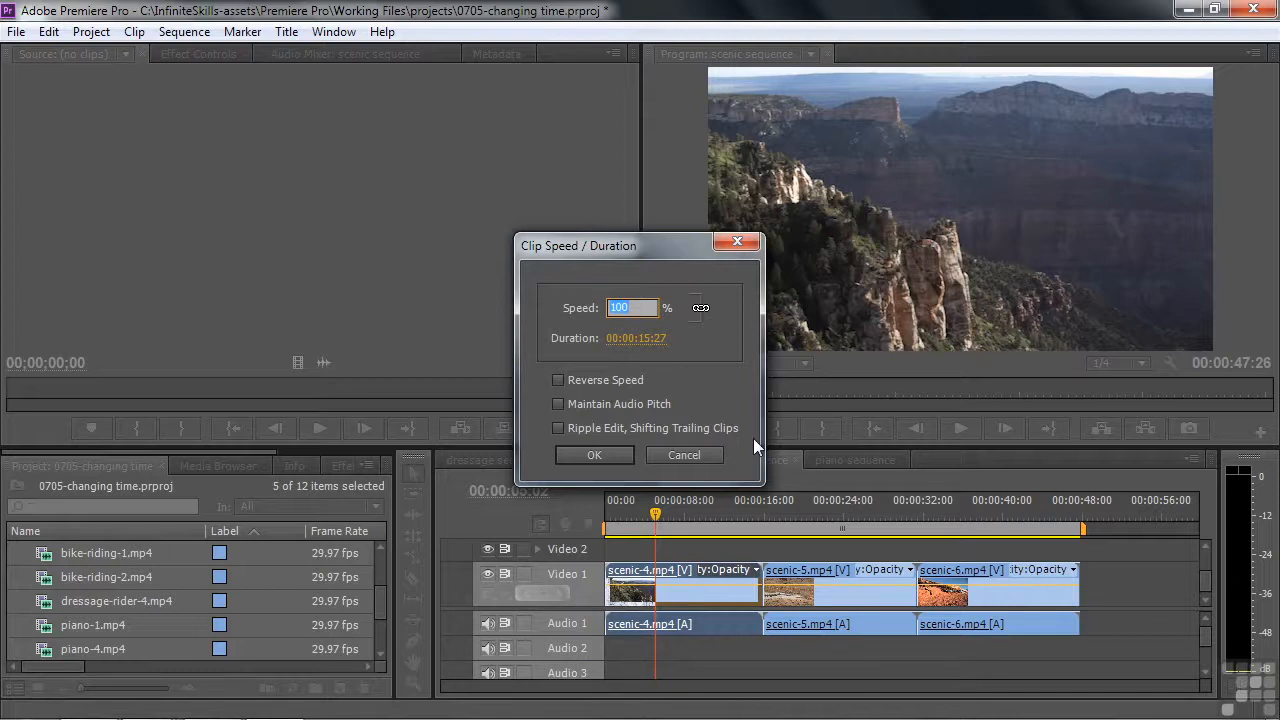
left_click(753, 438)
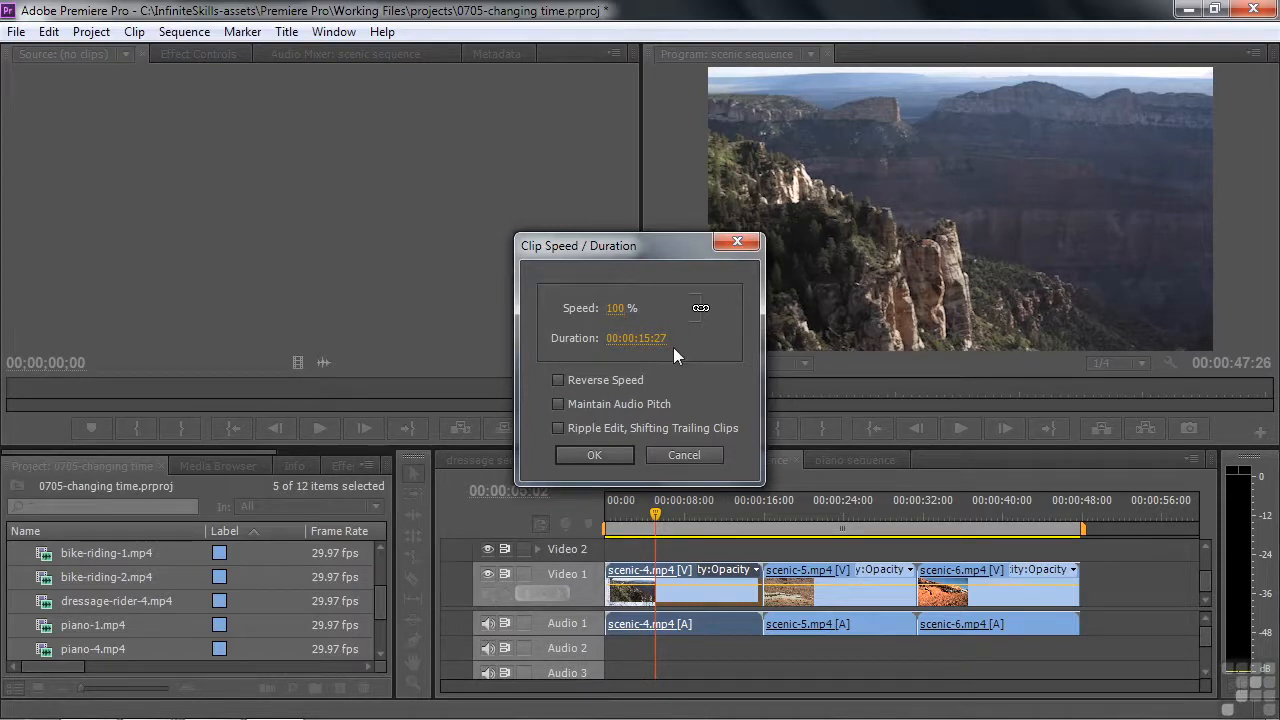
left_click(640, 338)
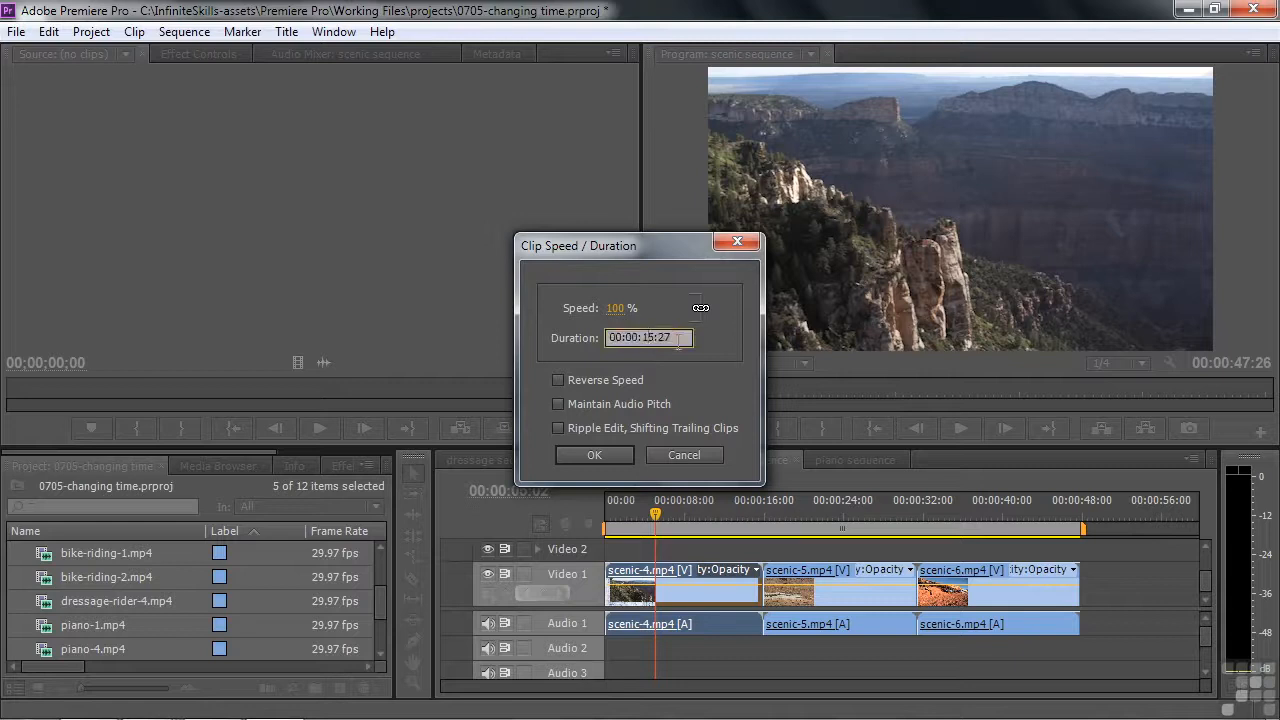
type("6:19")
left_click(562, 403)
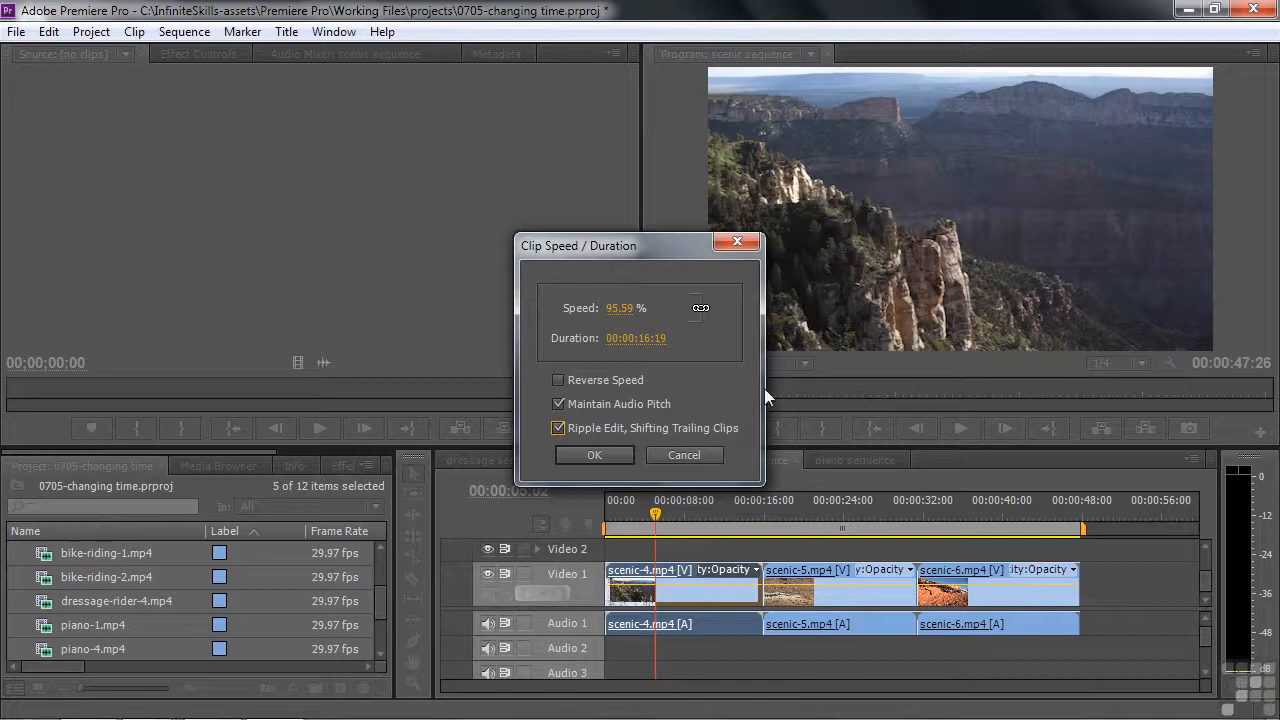
left_click(596, 455)
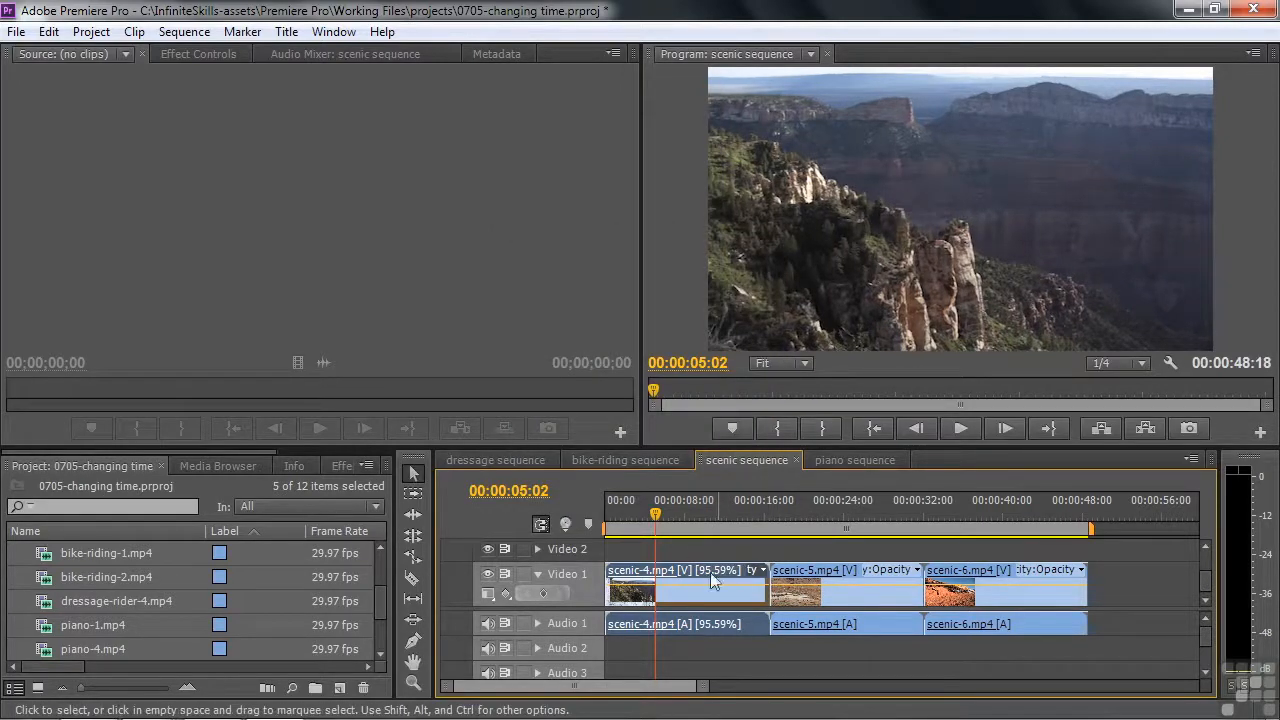
Step: Play back the slowed scenic-4 clip and move the playhead to 00:00:21:19 over scenic-5
key("Return")
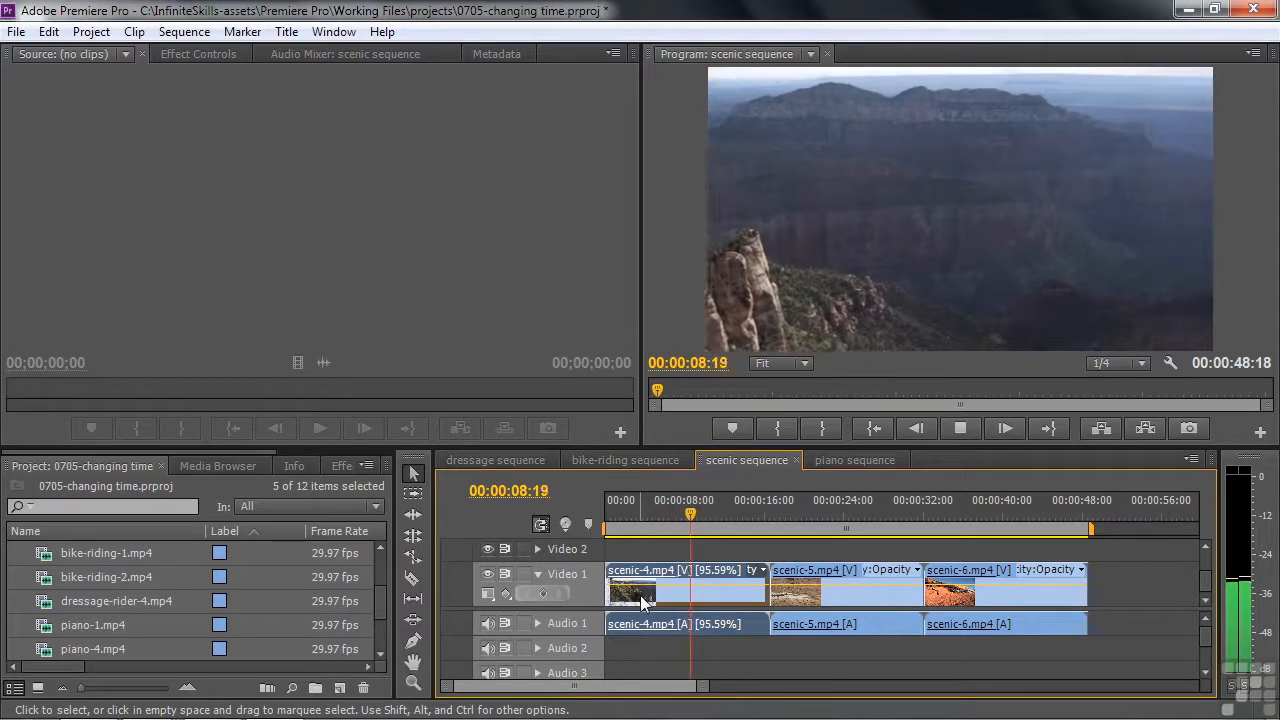
key("space")
left_click_drag(692, 530, 821, 515)
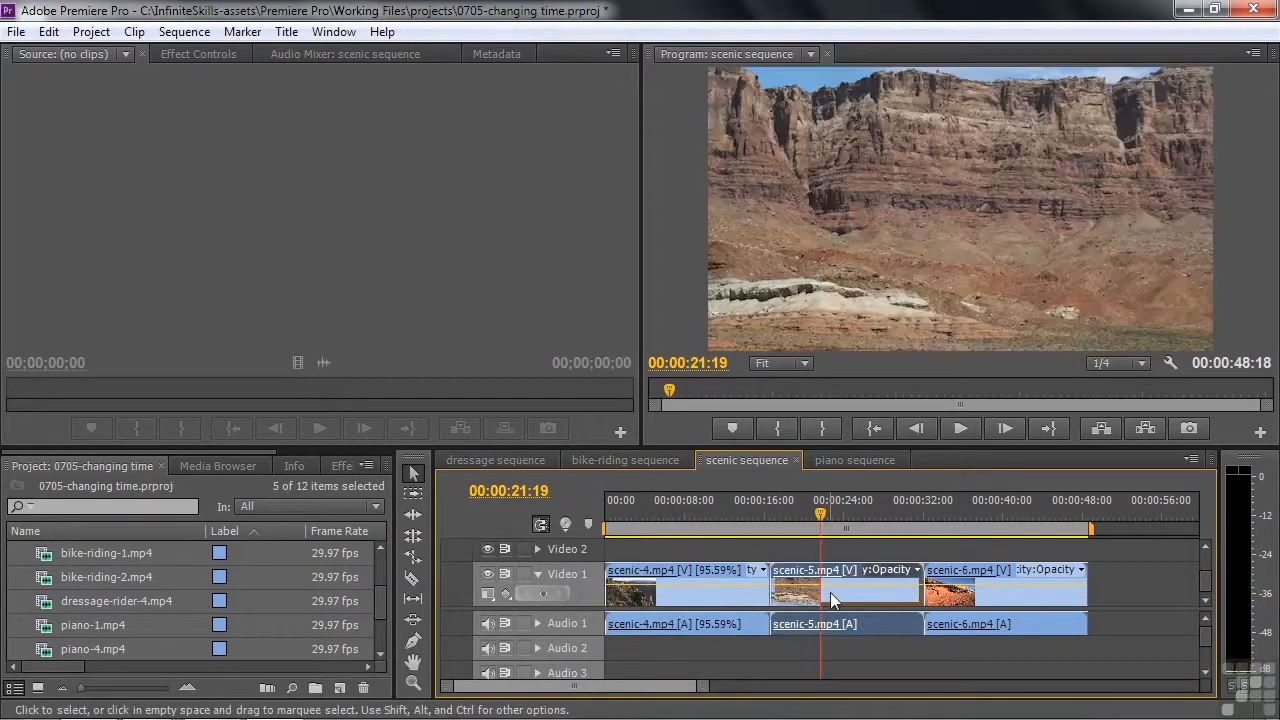
Step: Set scenic-5's duration to 00:00:16:00 with Maintain Audio Pitch and Ripple Edit, Shifting Trailing Clips enabled
right_click(830, 592)
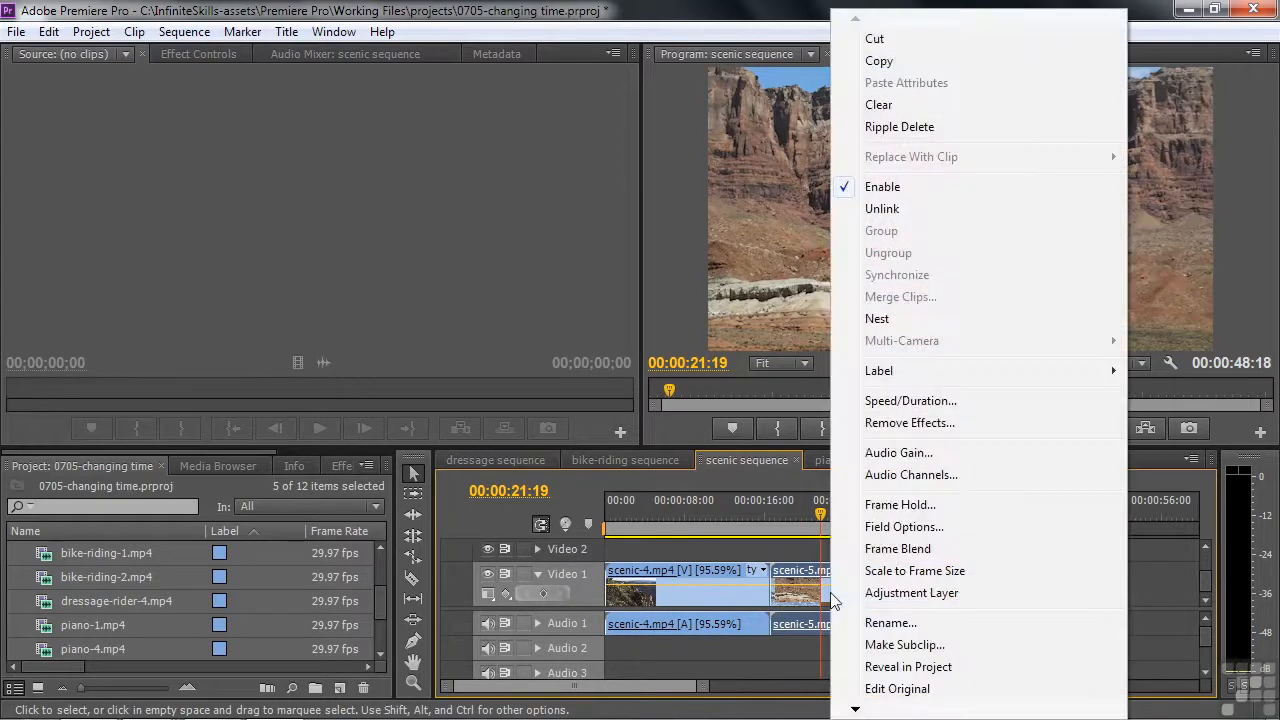
left_click(900, 400)
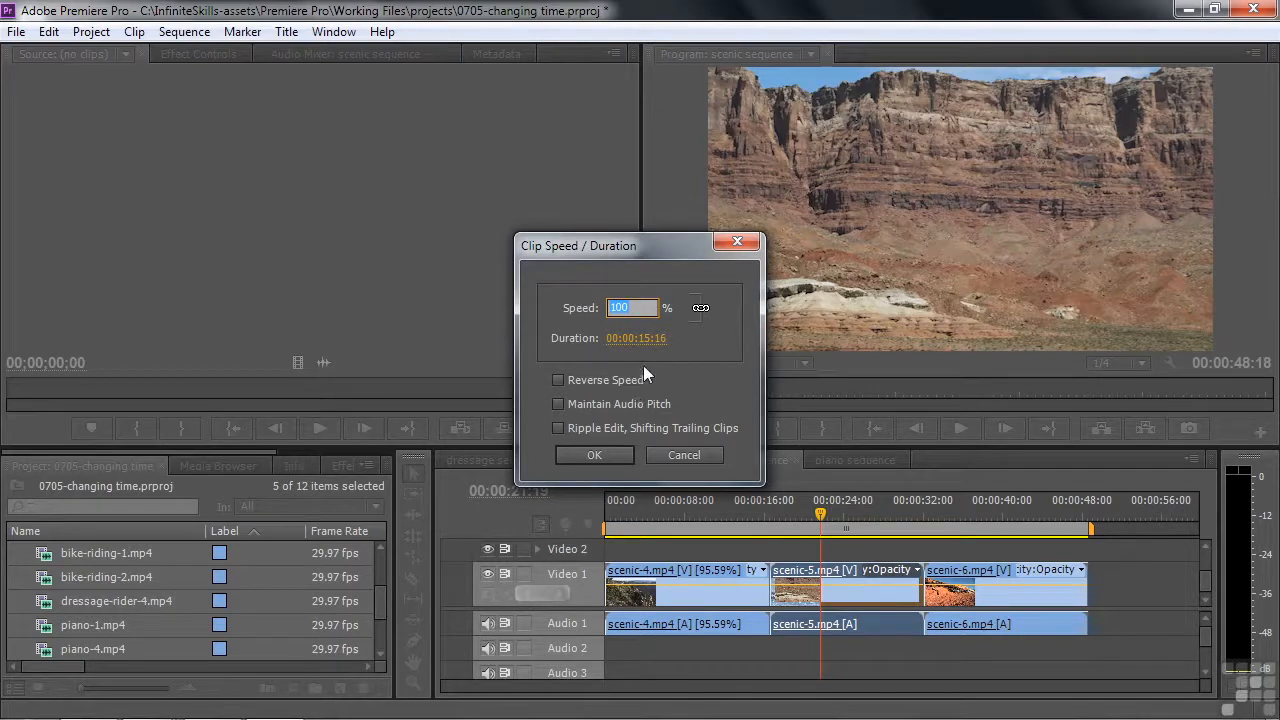
left_click(645, 338)
left_click(686, 338)
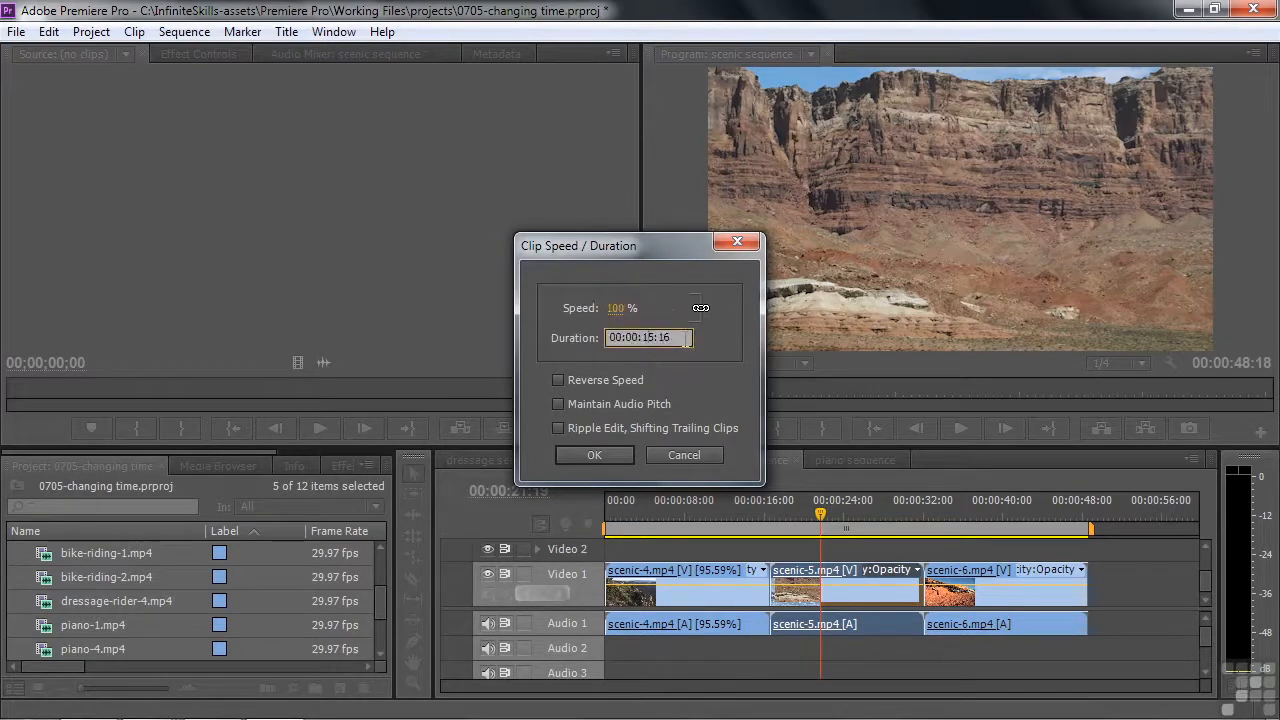
key("Delete")
type("6")
key("Right")
key("Delete")
key("Delete")
type("085")
left_click(557, 405)
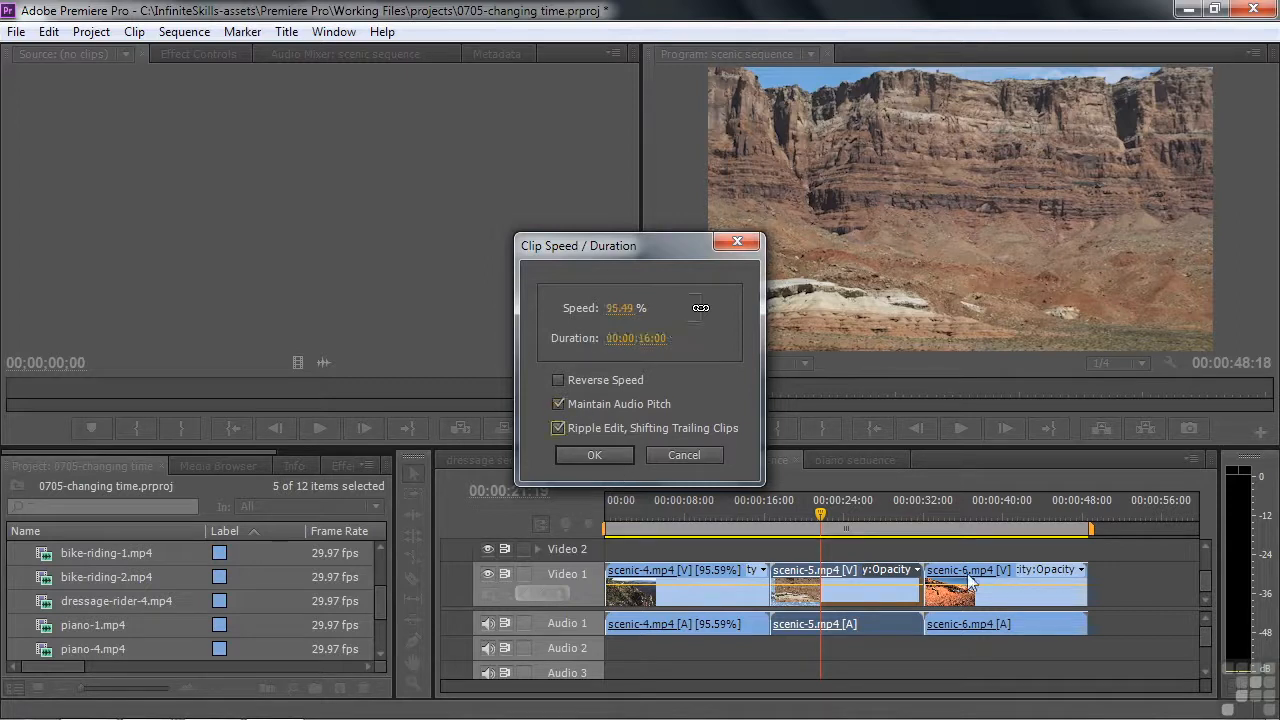
left_click(596, 455)
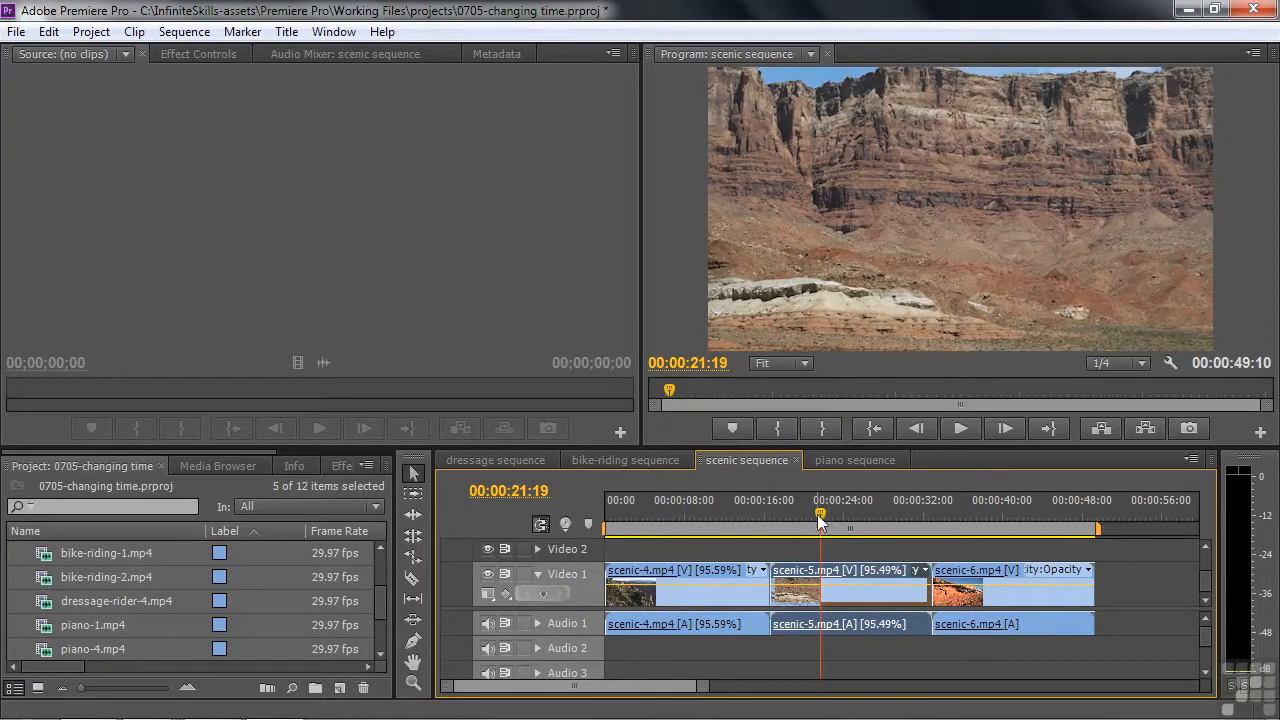
Step: Set scenic-6's duration to 00:00:17:03 with Maintain Audio Pitch enabled, and play back part of the scenic sequence
key("End")
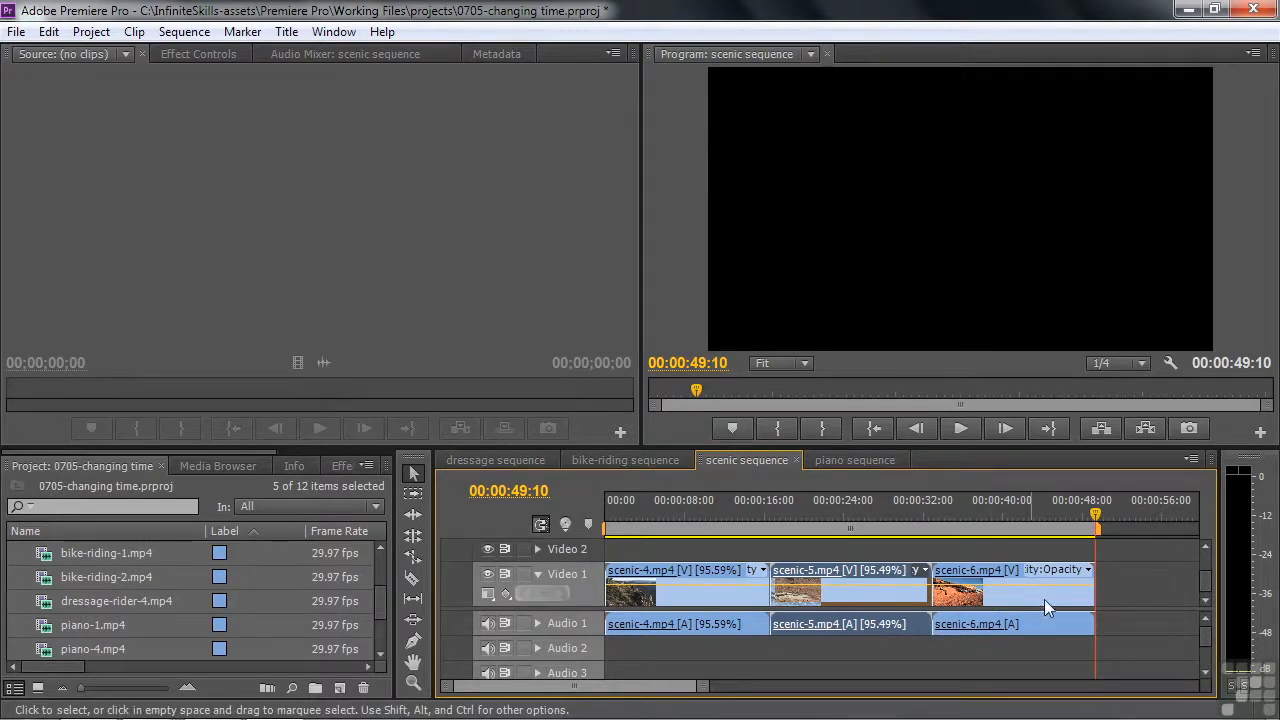
right_click(1016, 592)
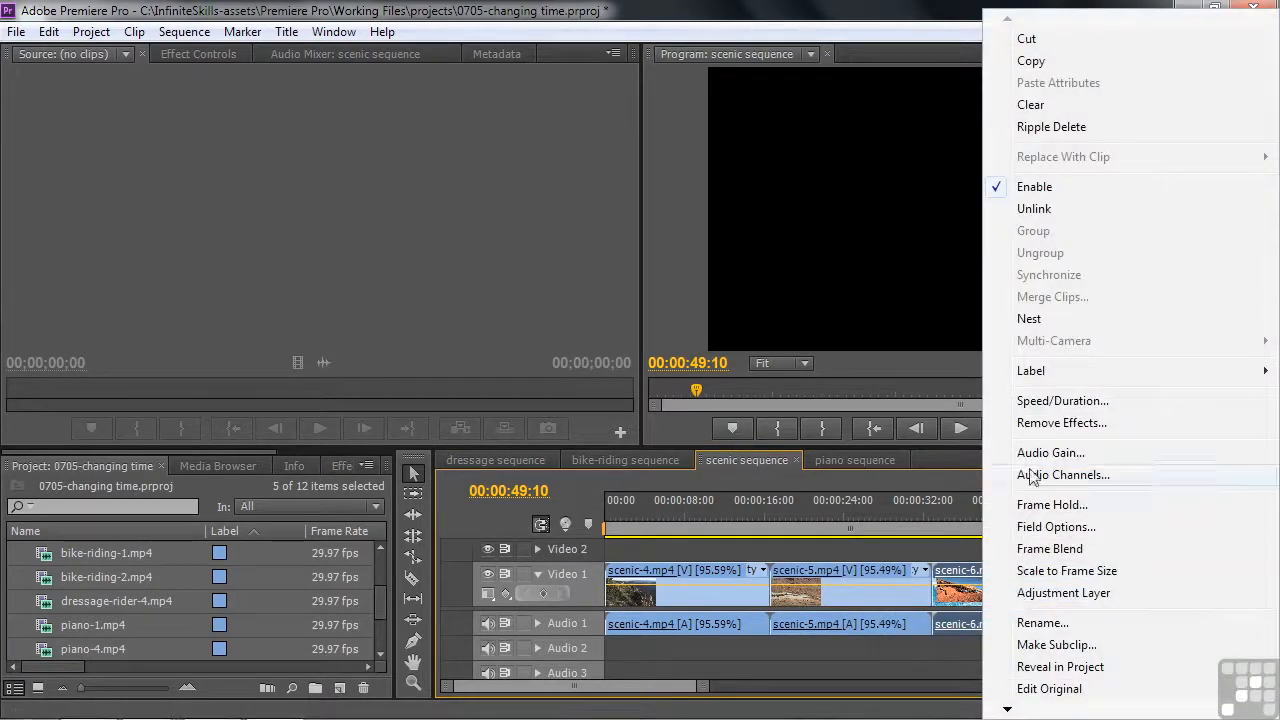
left_click(1040, 401)
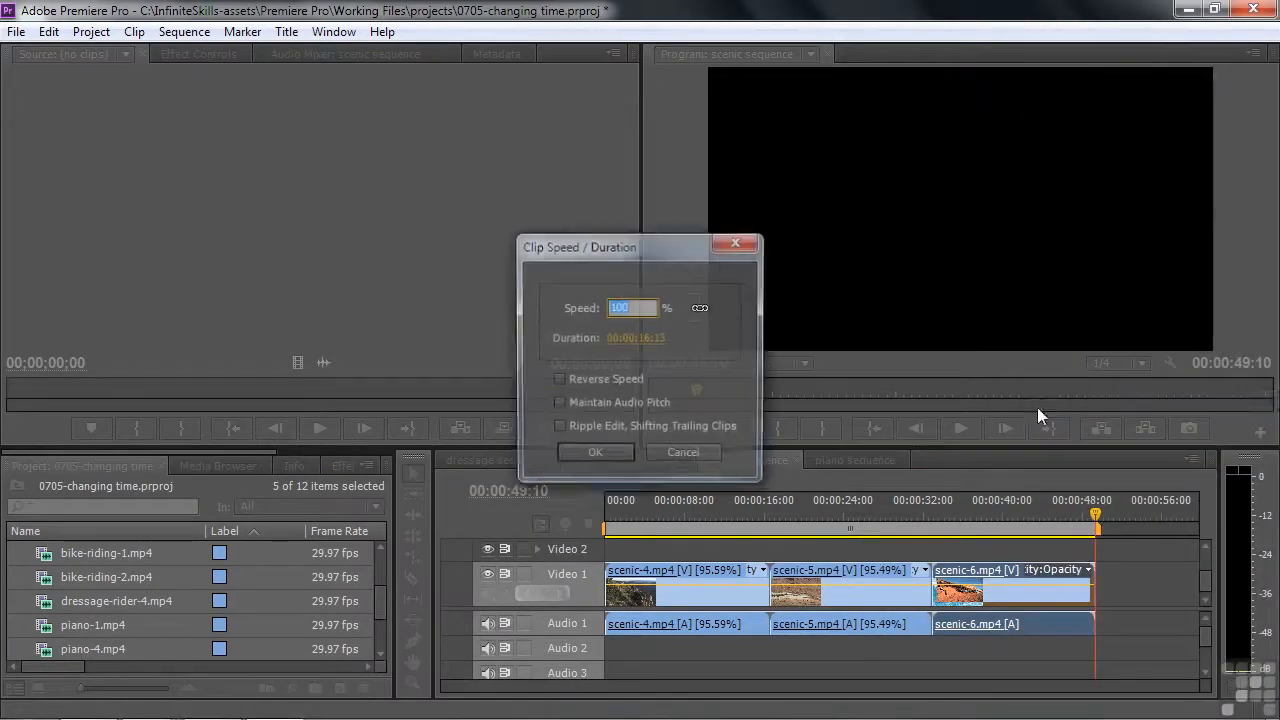
left_click(646, 340)
type("1513")
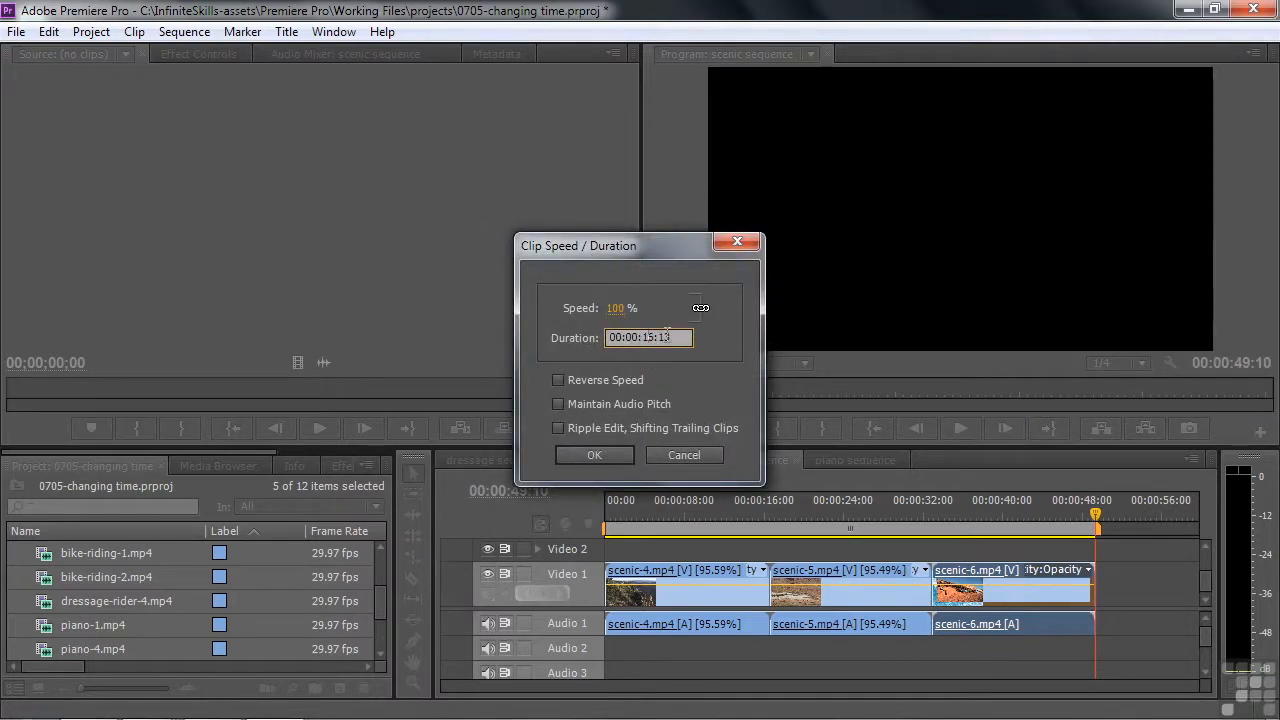
key("BackSpace")
type("7")
key("Right")
key("Delete")
type("0")
left_click(560, 405)
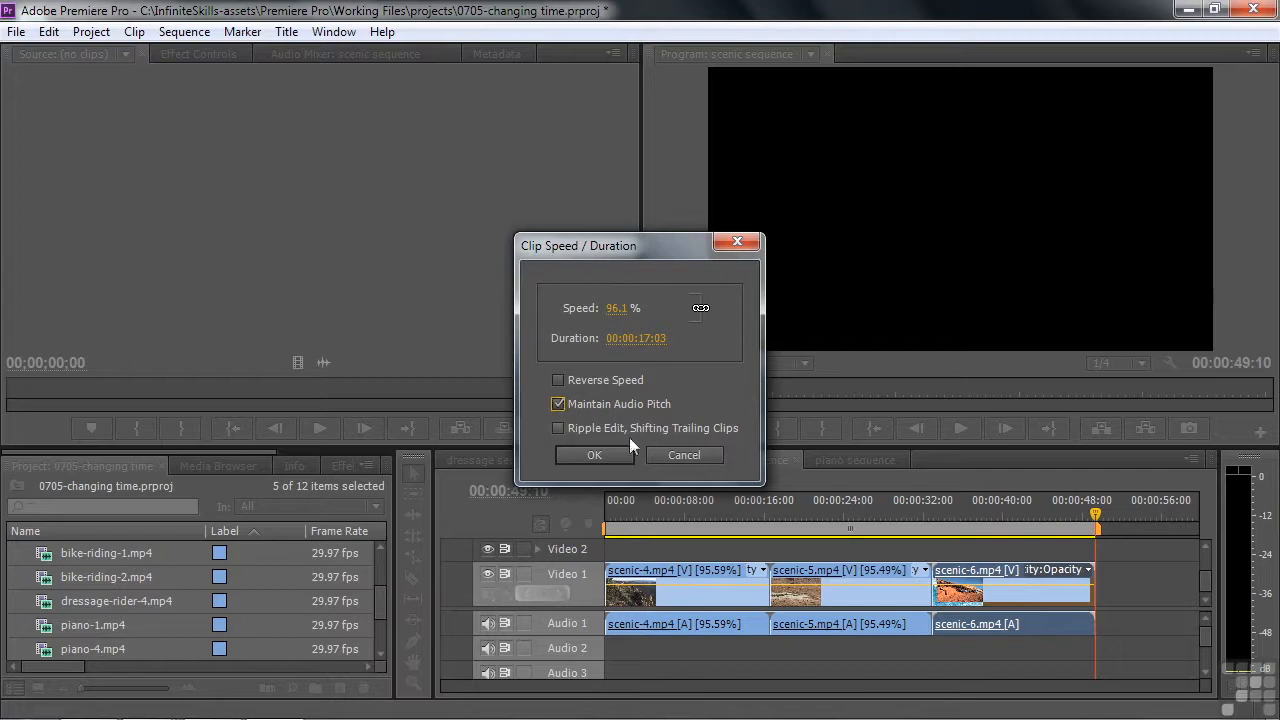
left_click(601, 455)
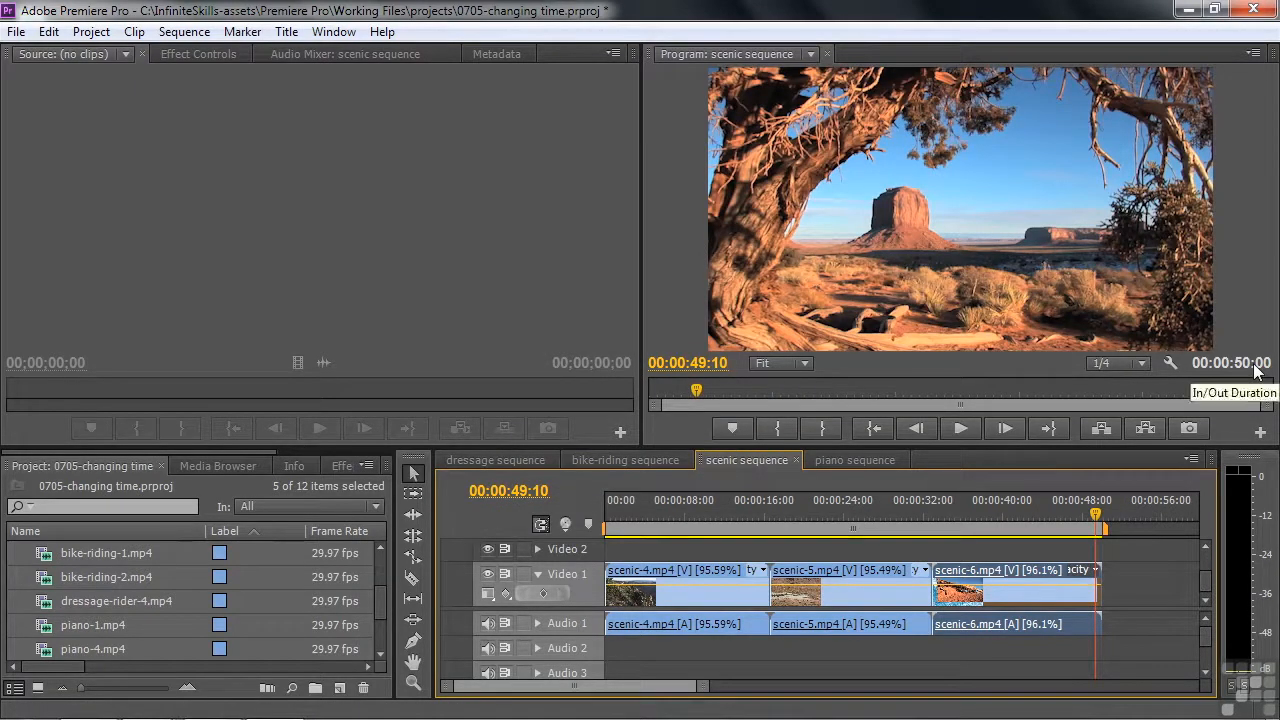
key("Return")
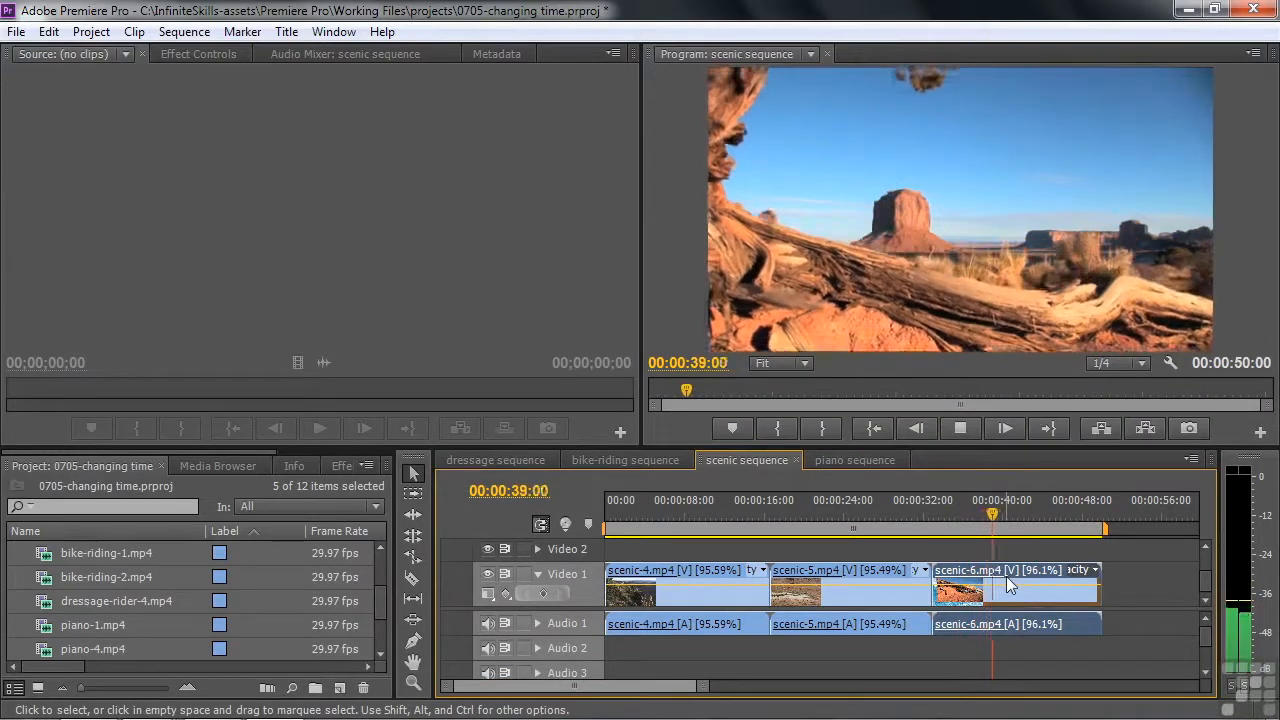
key("space")
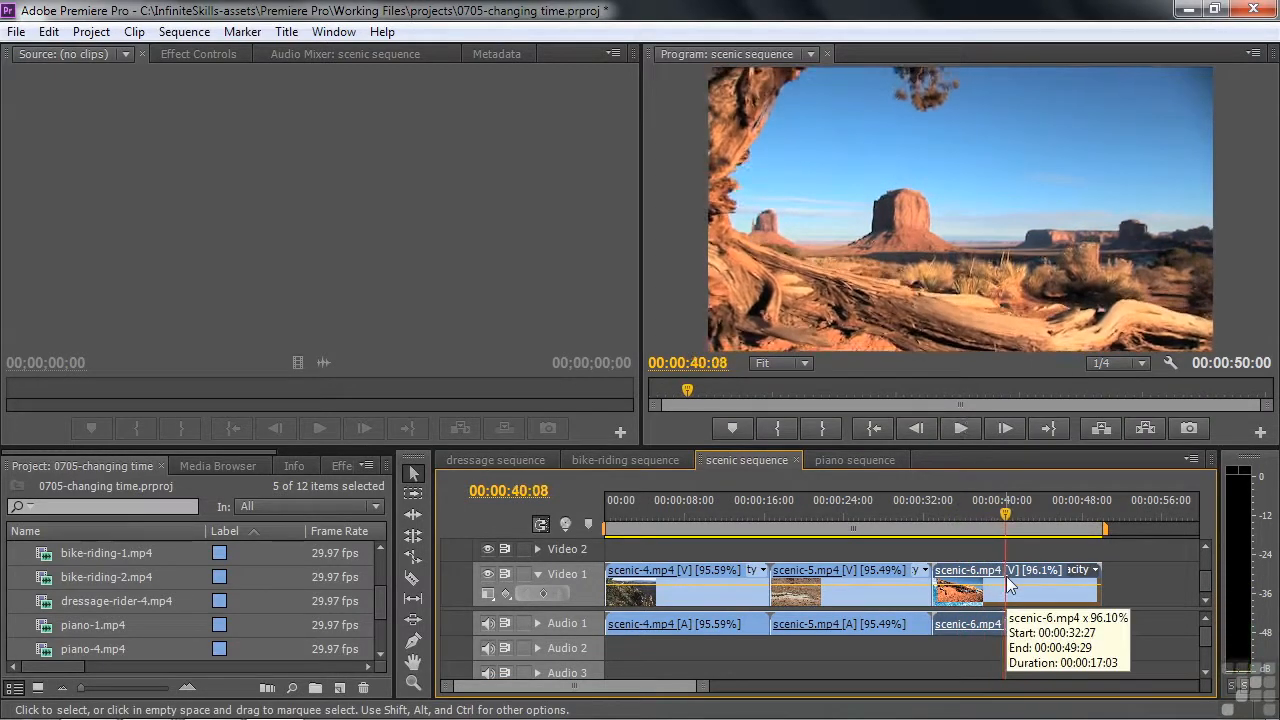
Step: Play the piano sequence from 00;00;15;21 through the piano-4.mp4 cutaway to check its sync with the piano-1 audio
left_click(835, 461)
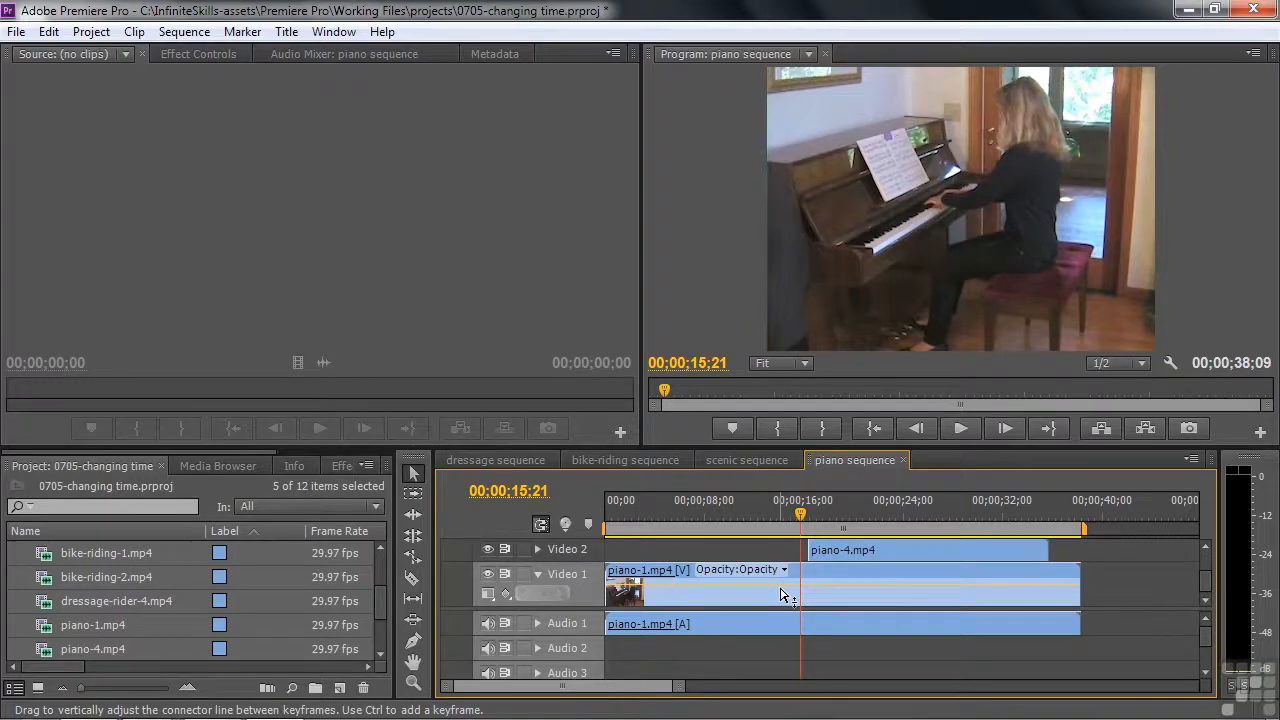
key("space")
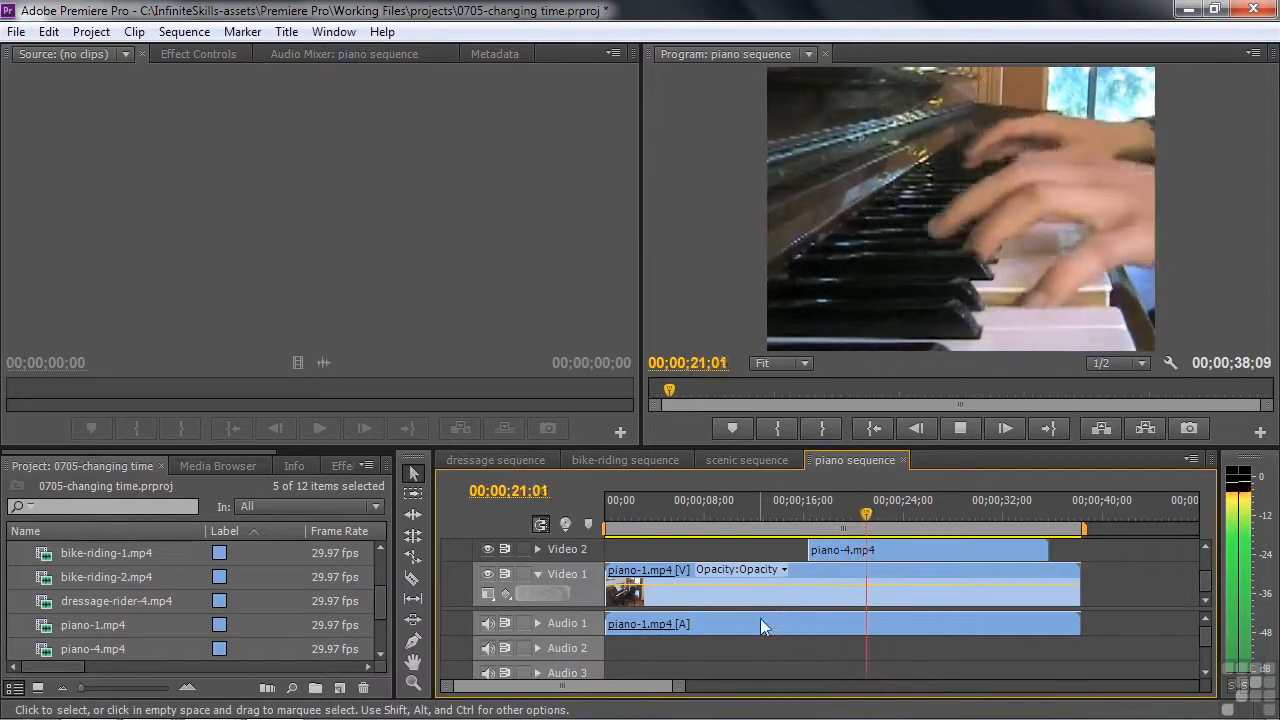
key("space")
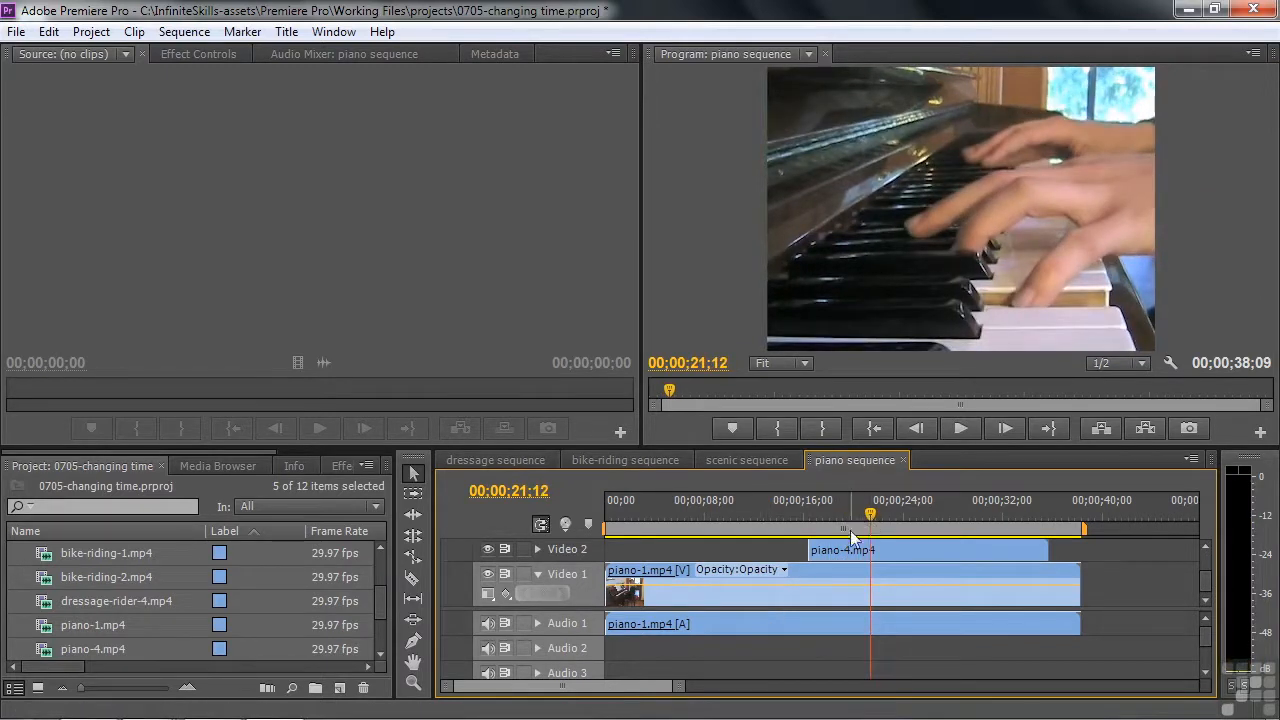
key("space")
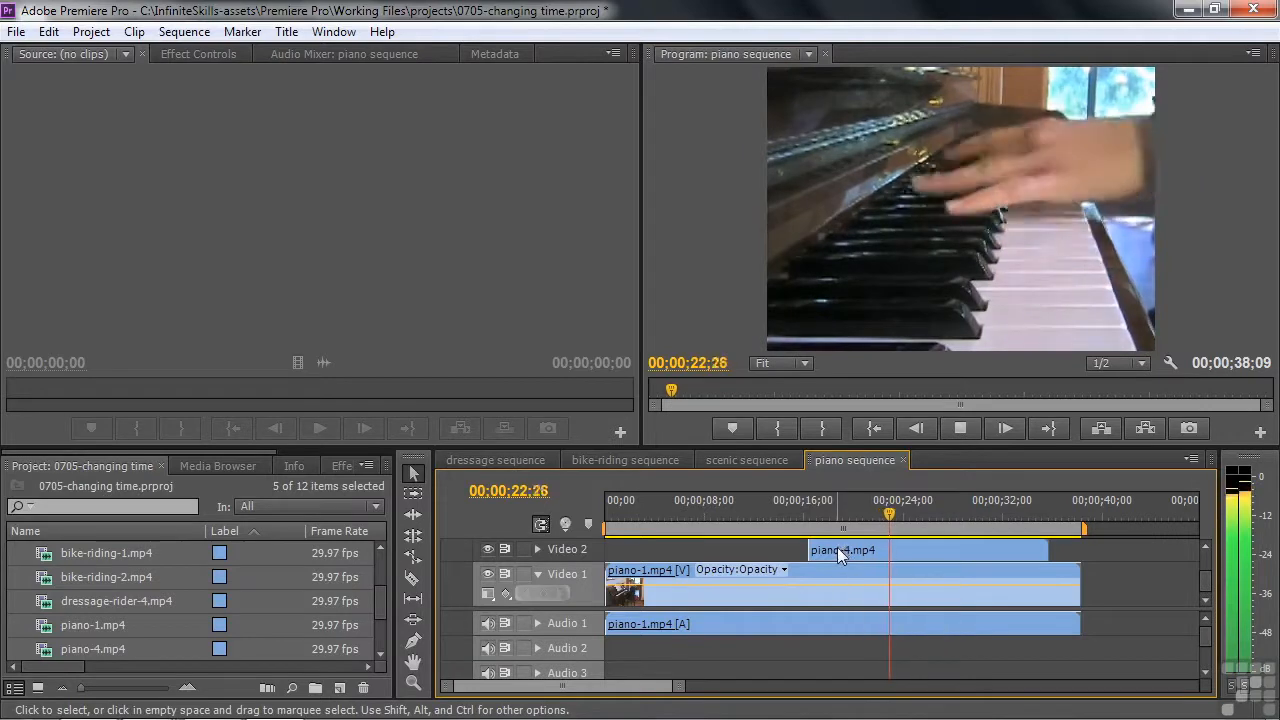
key("space")
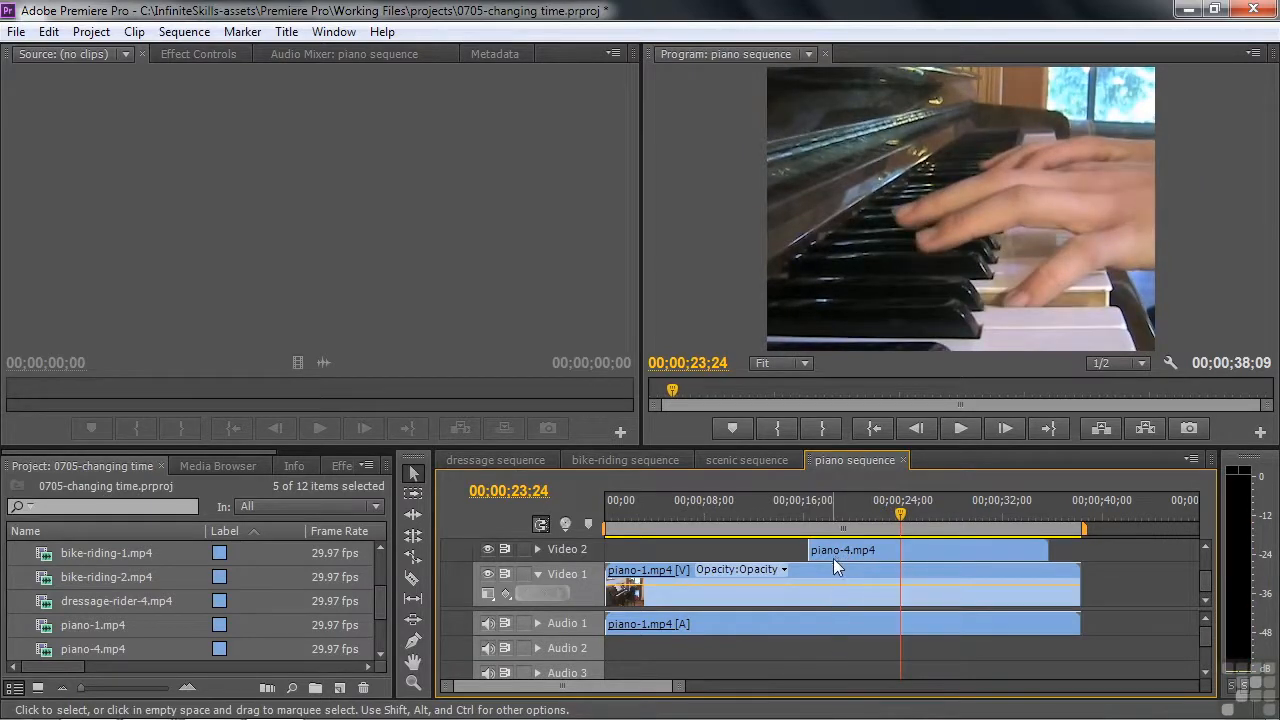
key("space")
key("space")
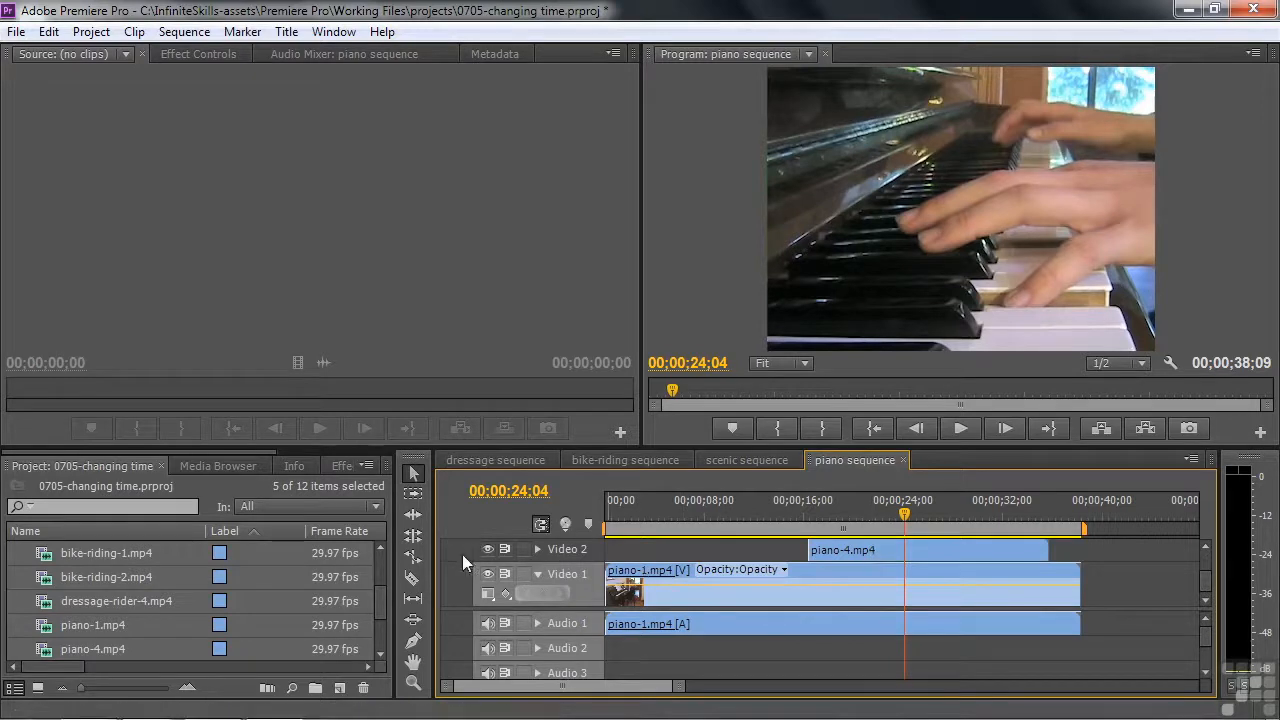
Step: Rate-stretch the end of piano-4.mp4 on Video 2 to slow it to 96.03% speed, and play back the cutaway
left_click(416, 556)
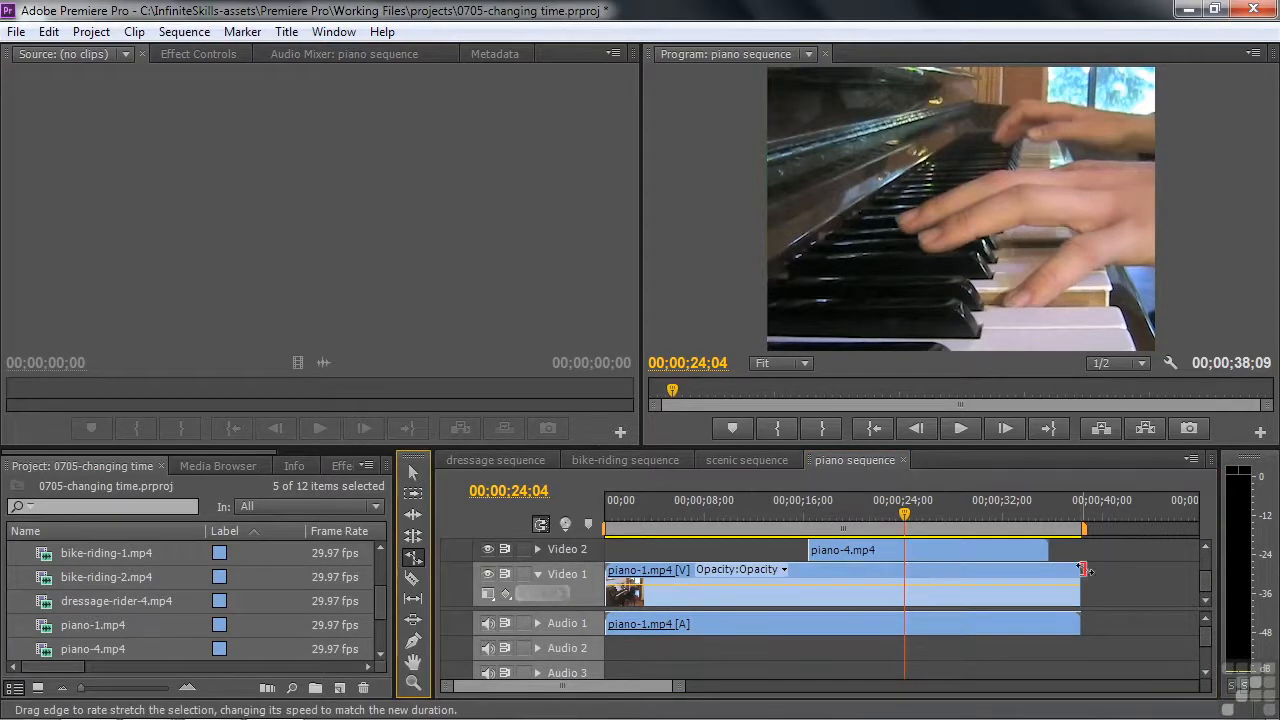
left_click_drag(1054, 551, 1057, 549)
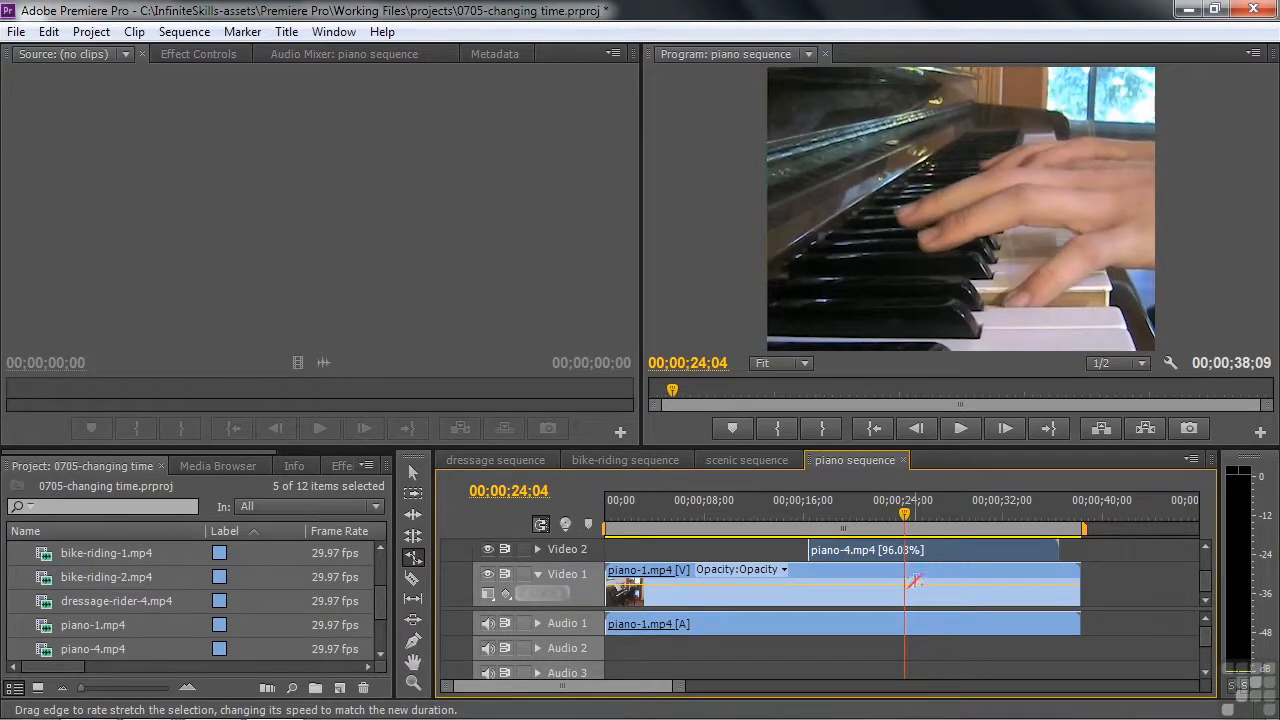
left_click(903, 516)
left_click(805, 516)
key("space")
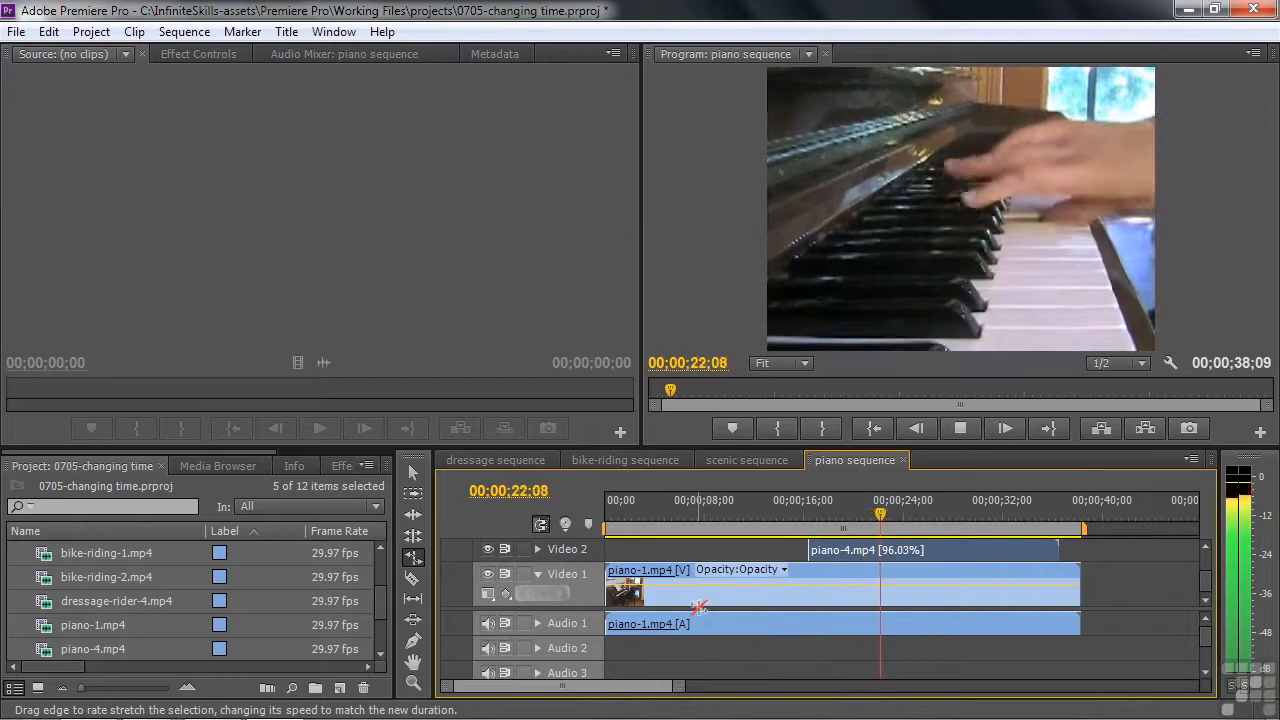
key("space")
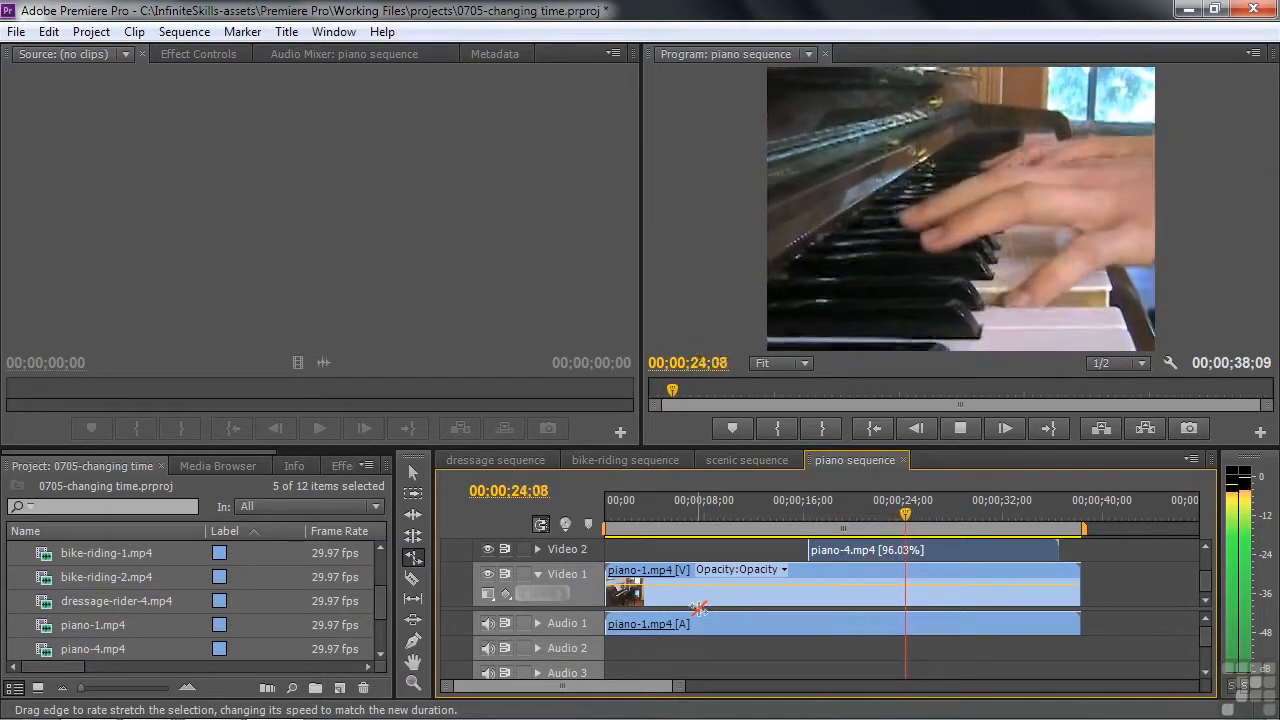